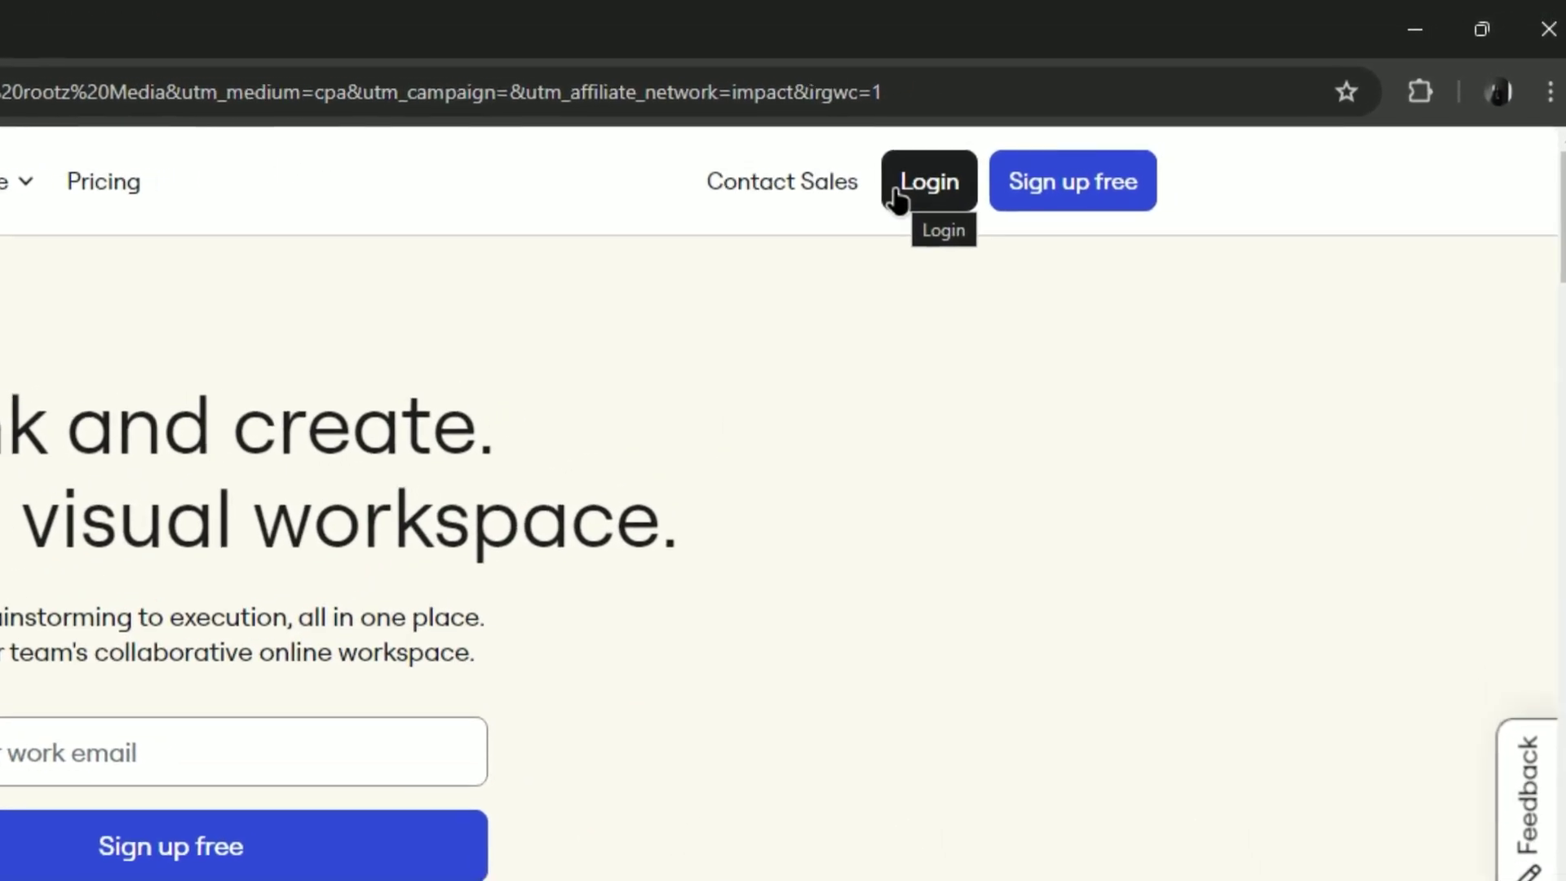
Sign up for a free Miro account with Google, declining the news subscription
click(1280, 101)
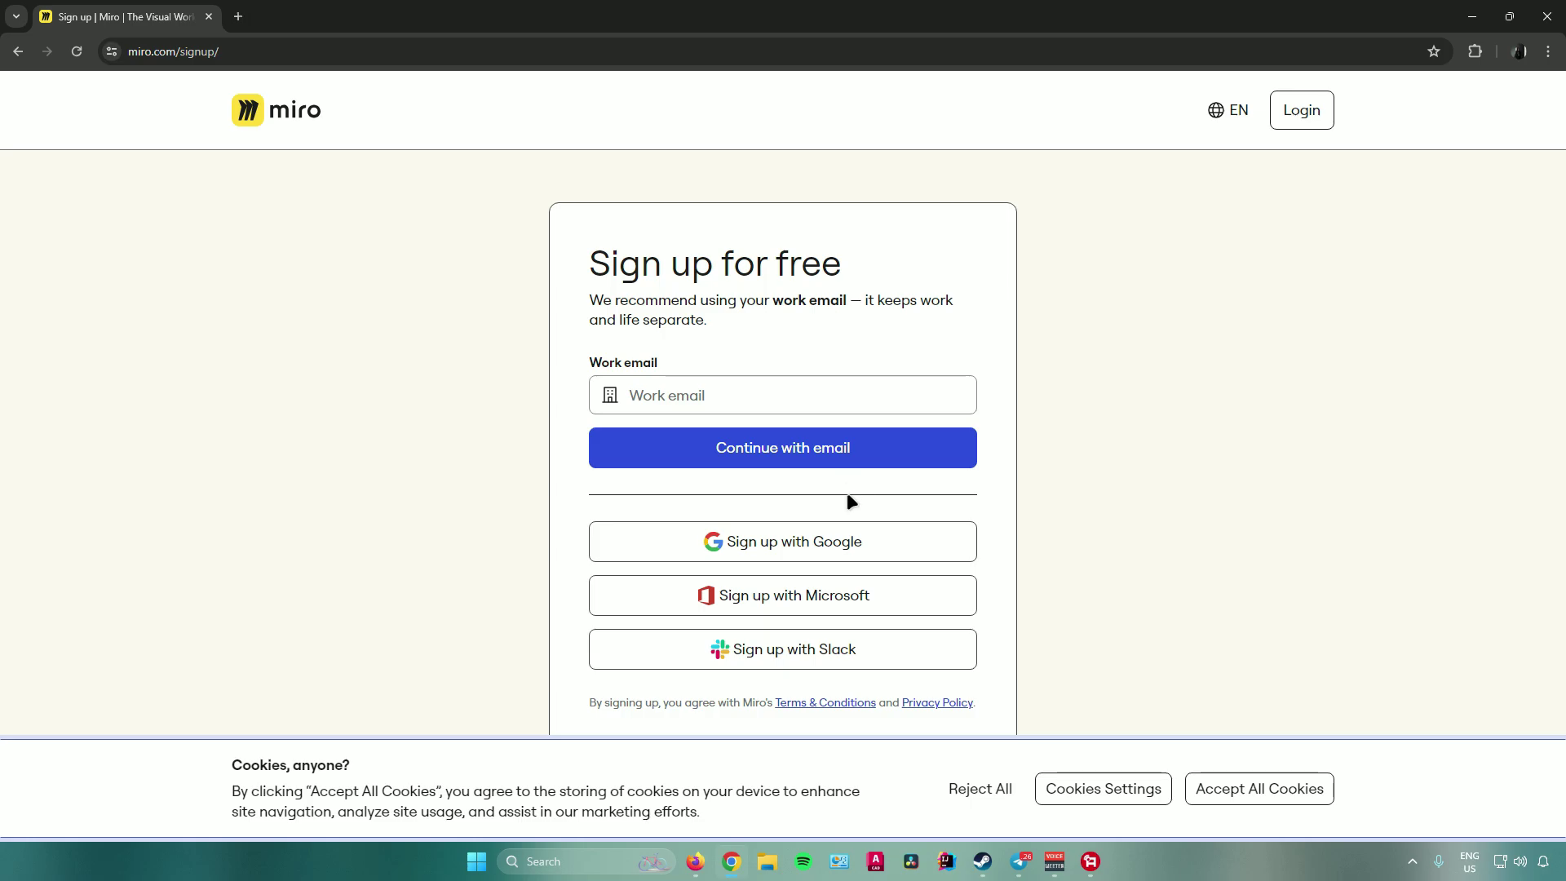
click(801, 543)
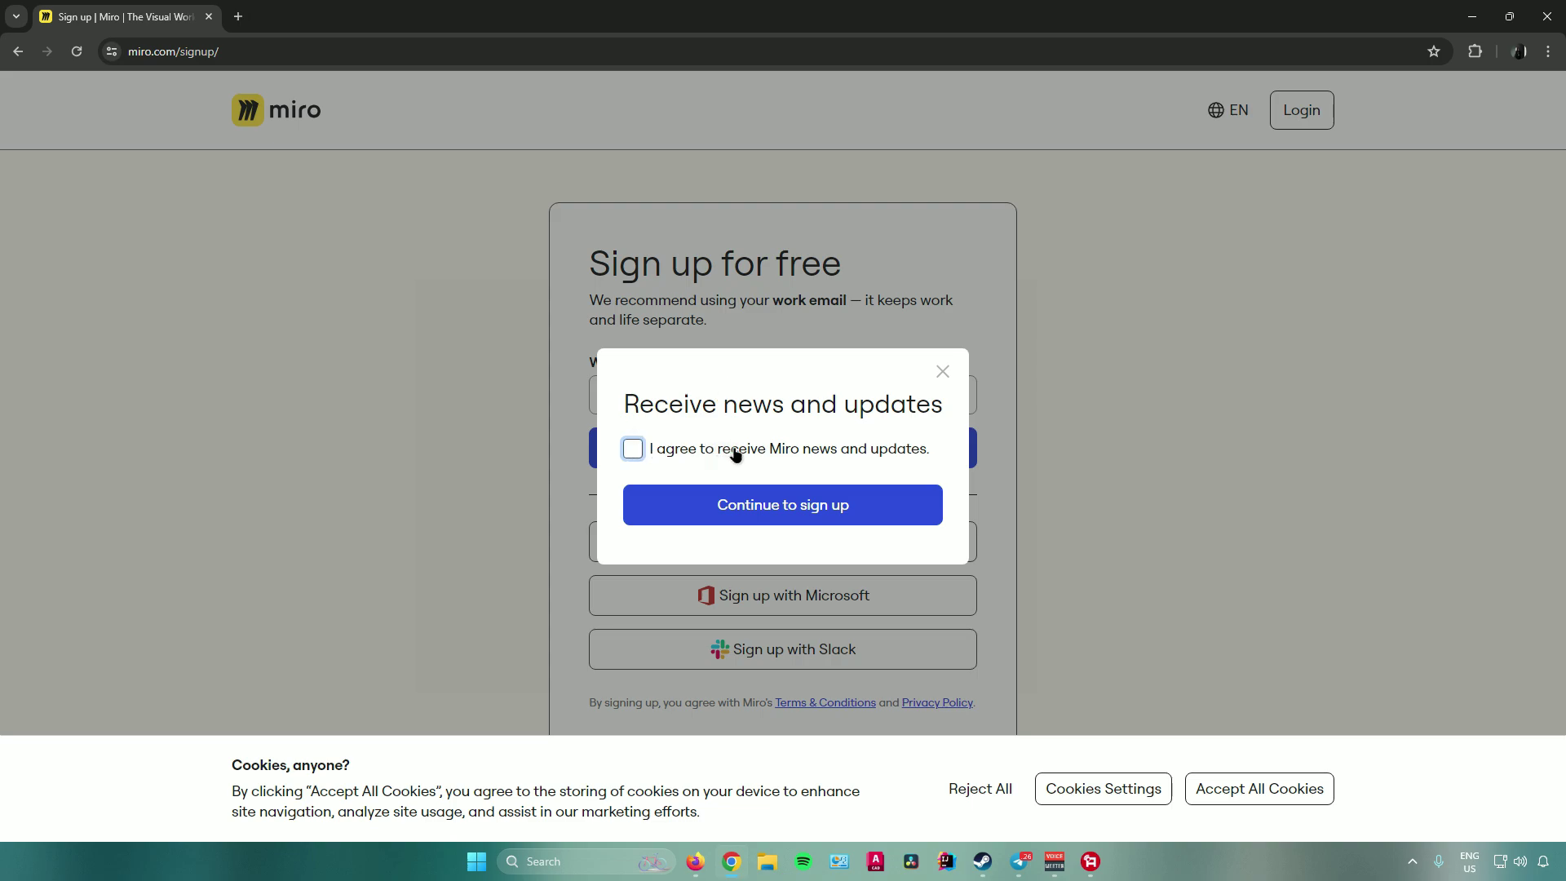
click(785, 508)
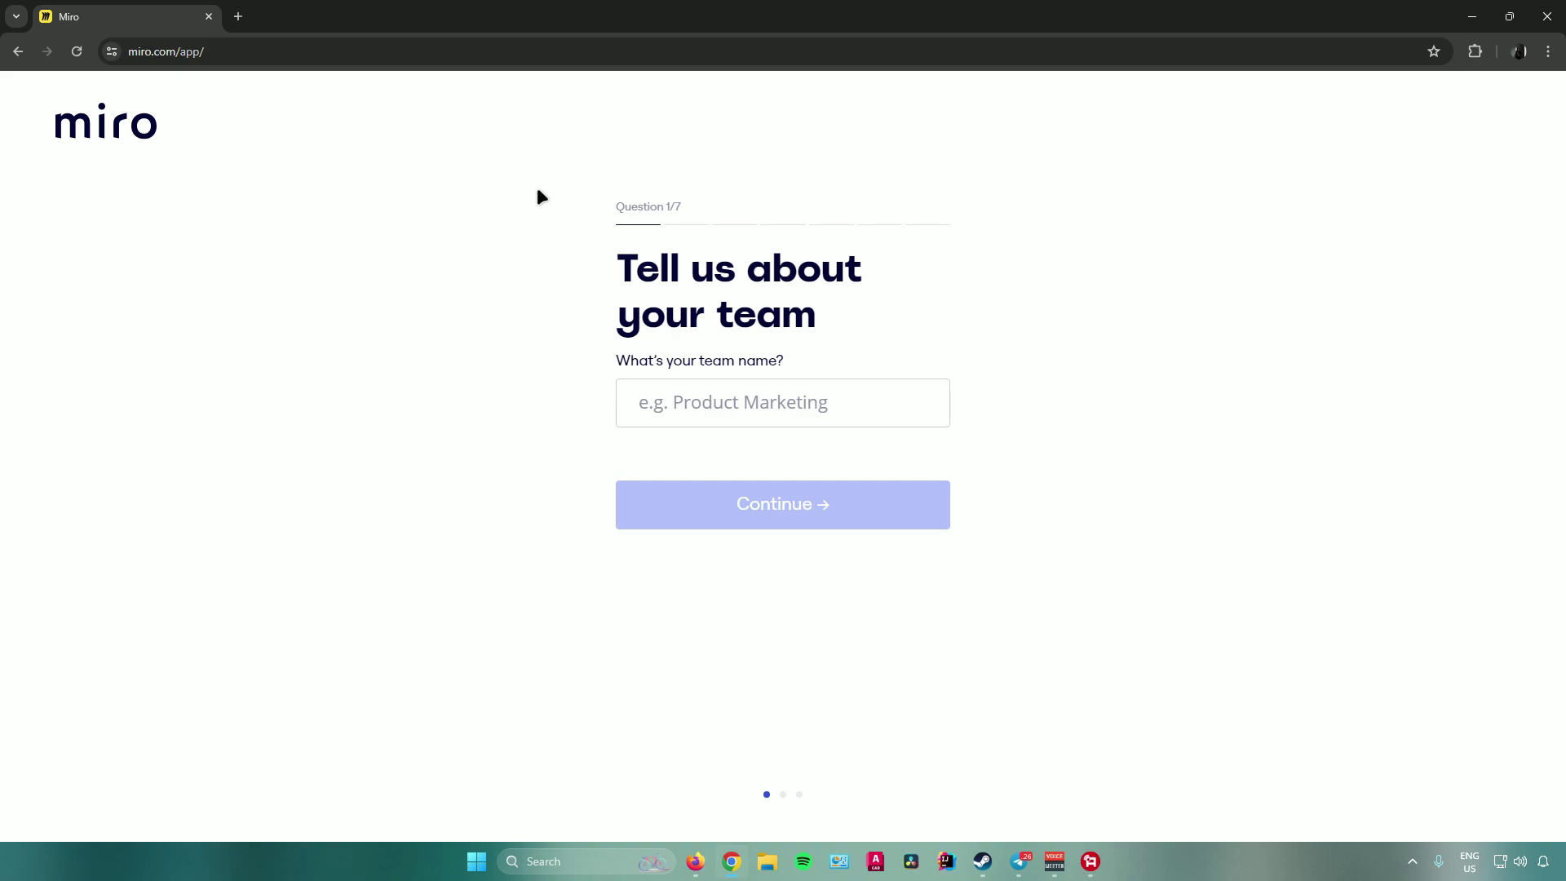
Name the team 'Project Management Test', with Project Management work and the Team Manager role
click(760, 396)
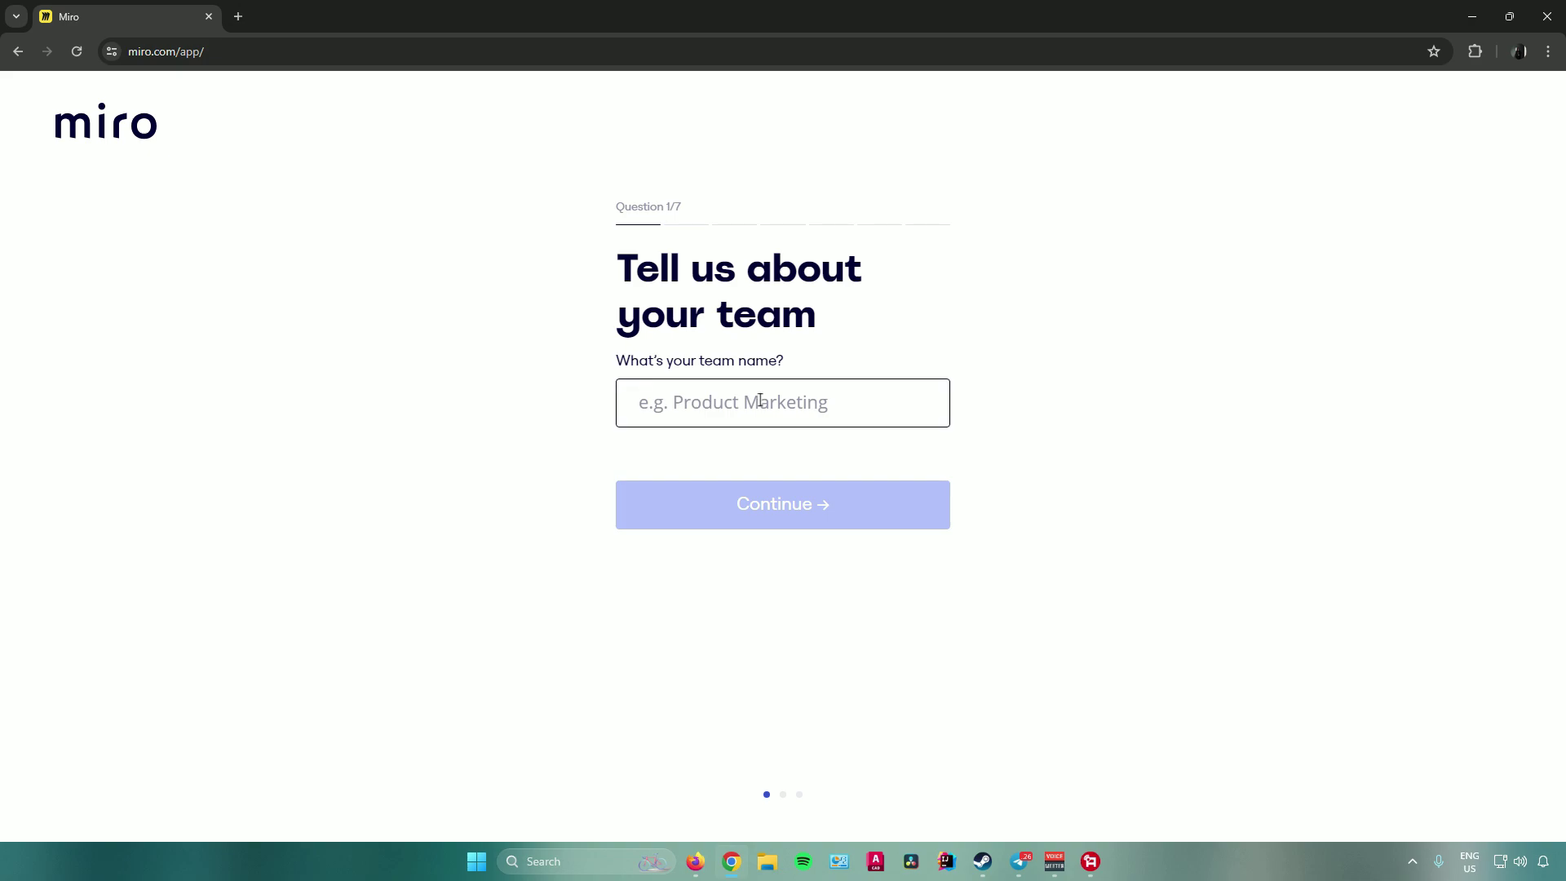
text(Project Mana)
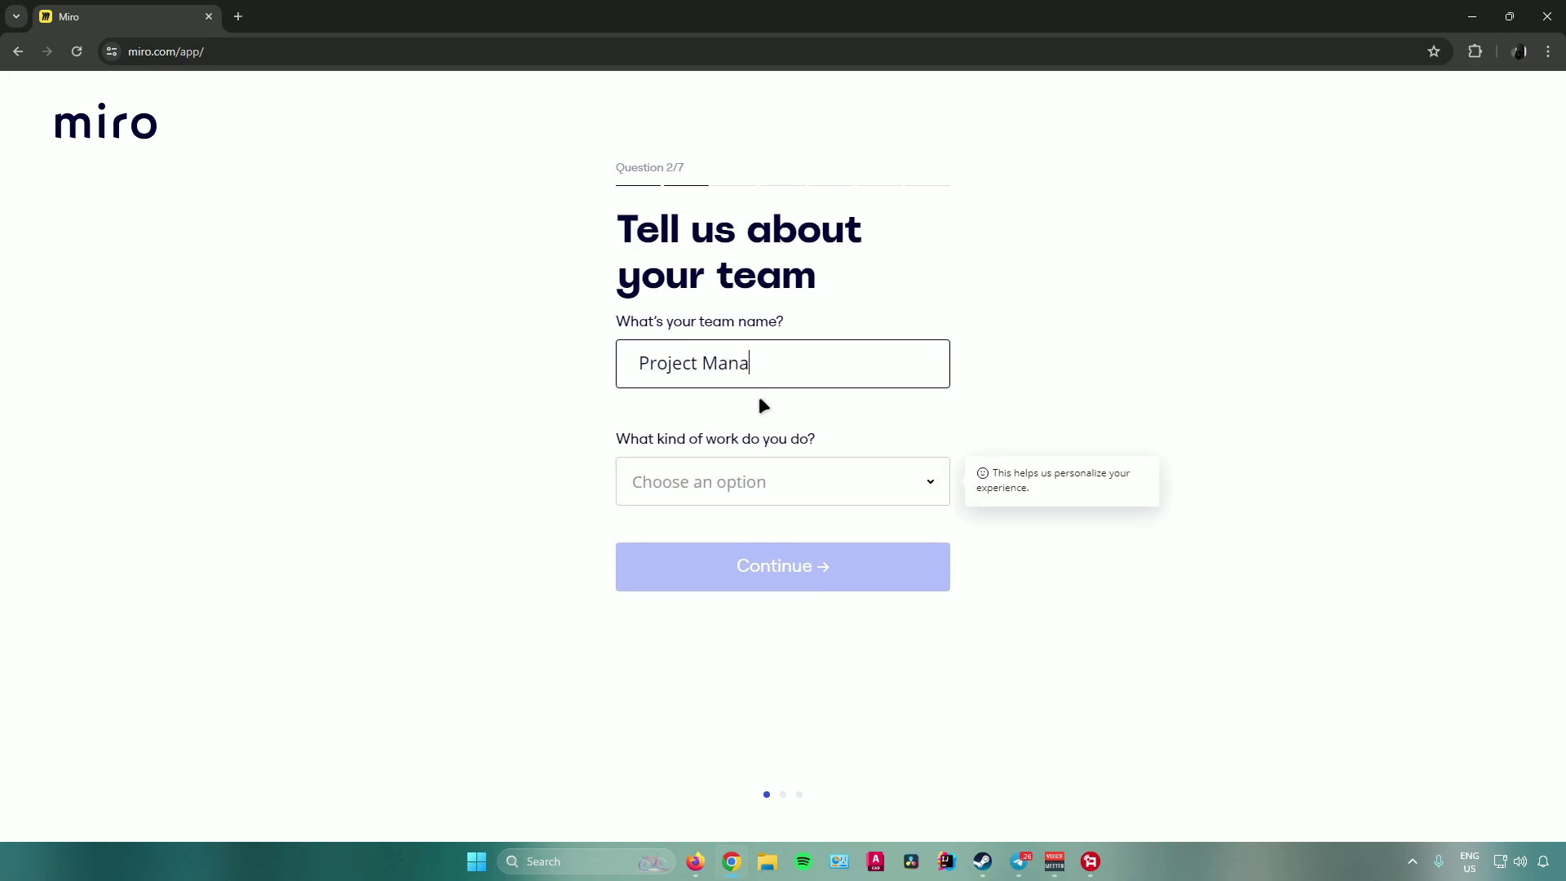
text(gement Test)
click(744, 419)
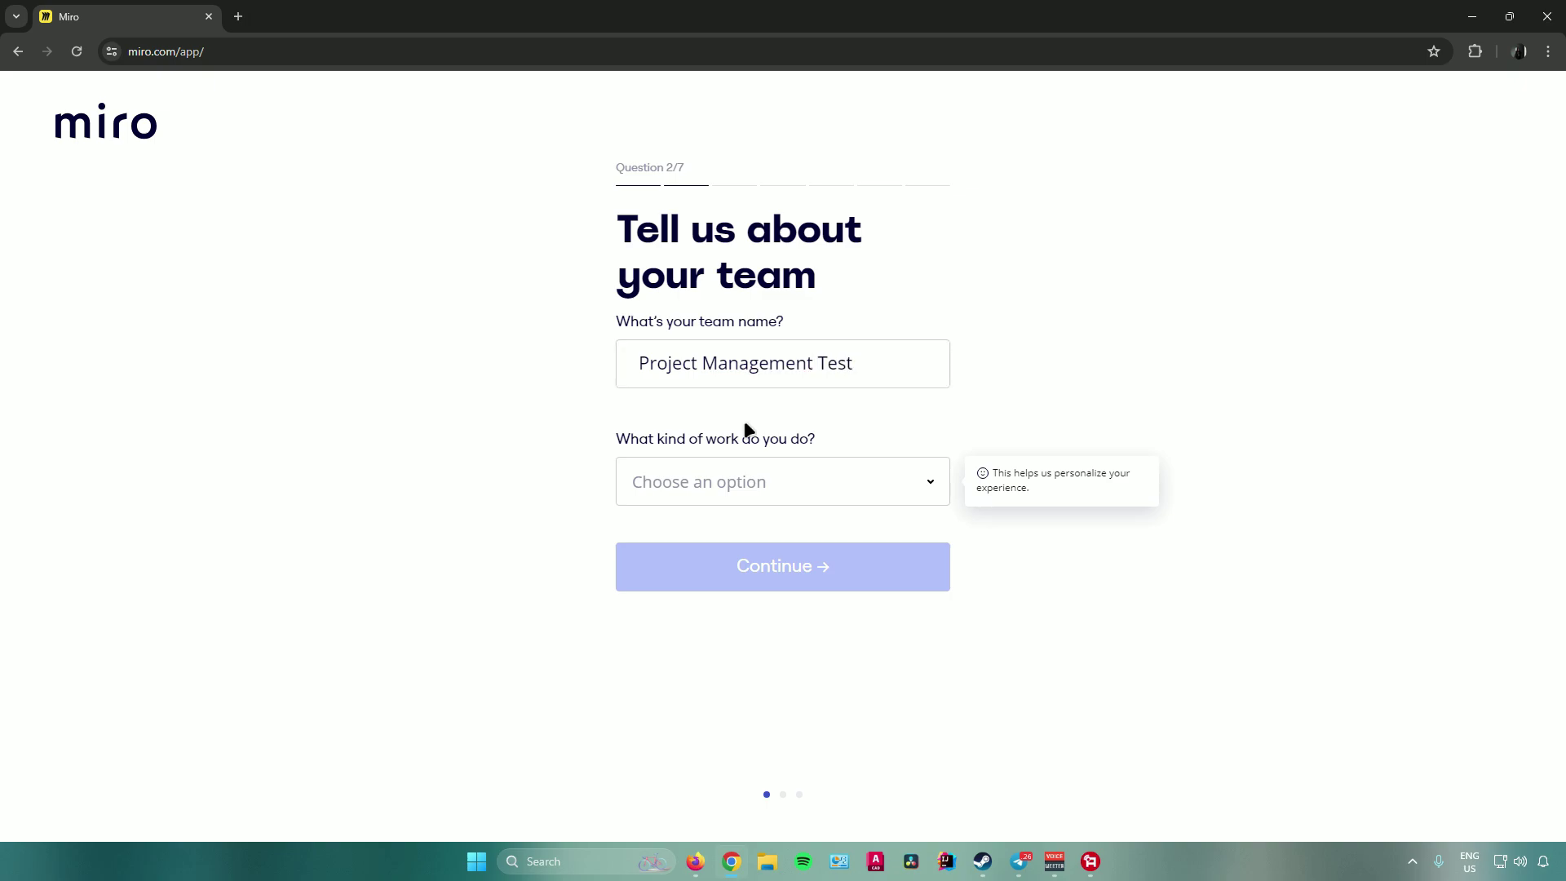
click(717, 482)
scroll(742, 559, down, 3)
click(742, 557)
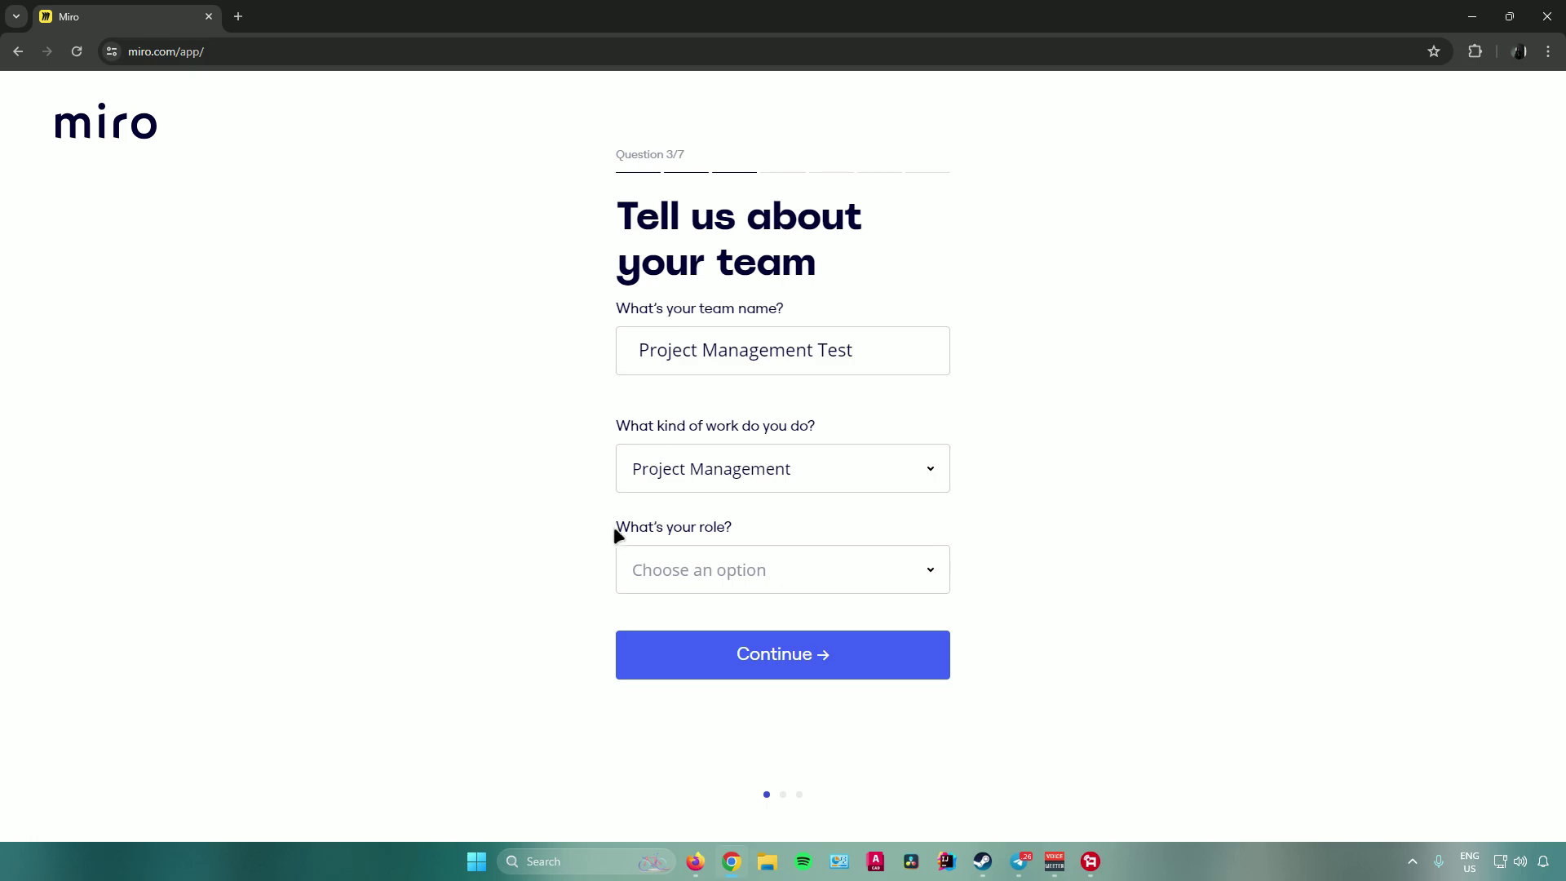
click(699, 569)
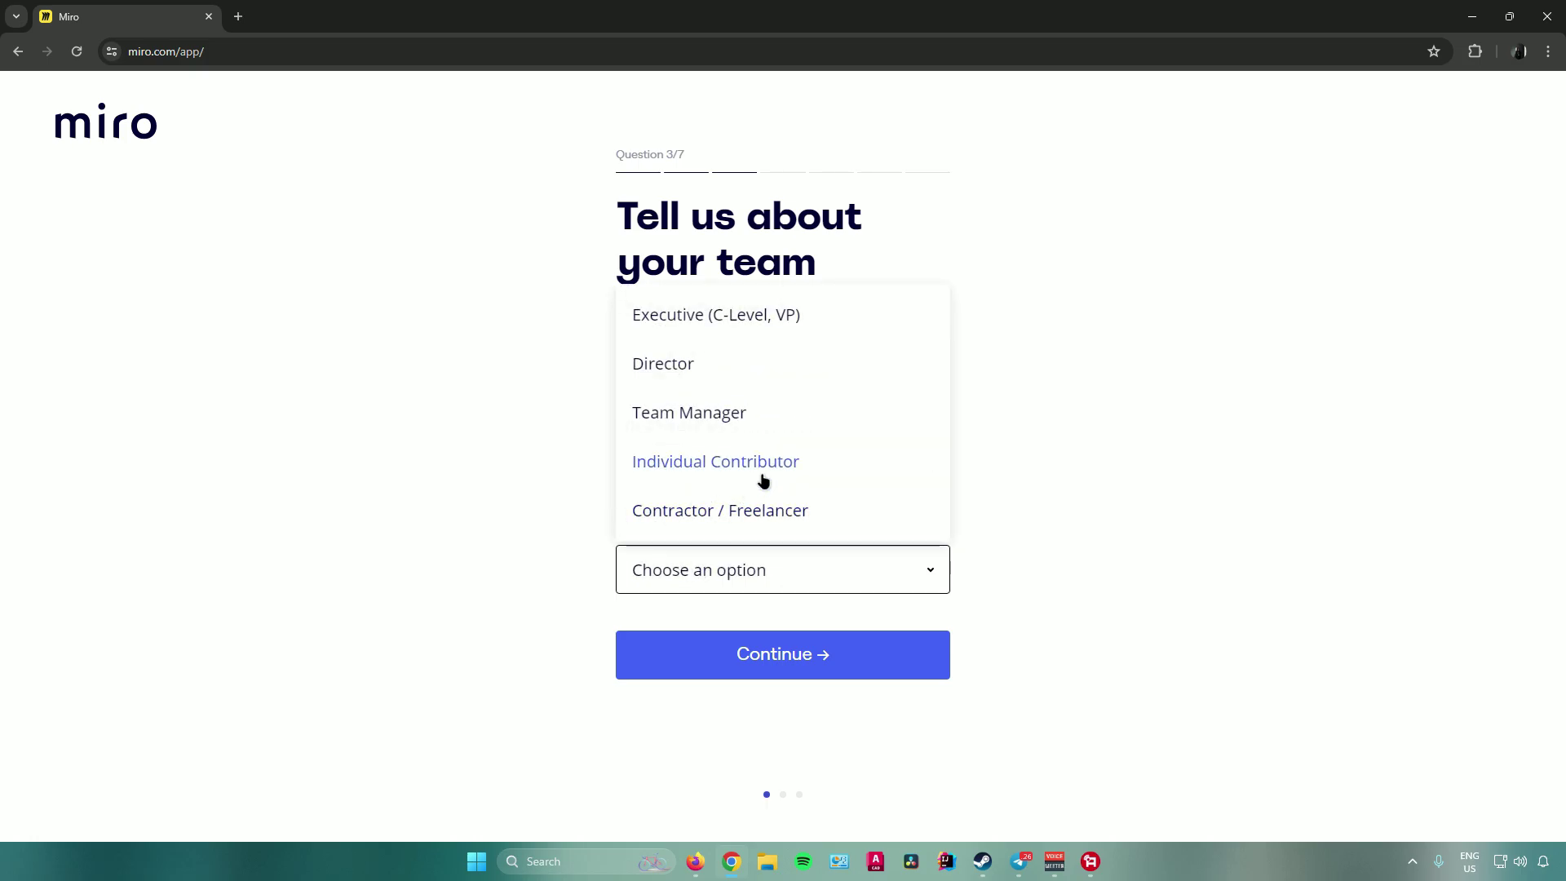
click(699, 414)
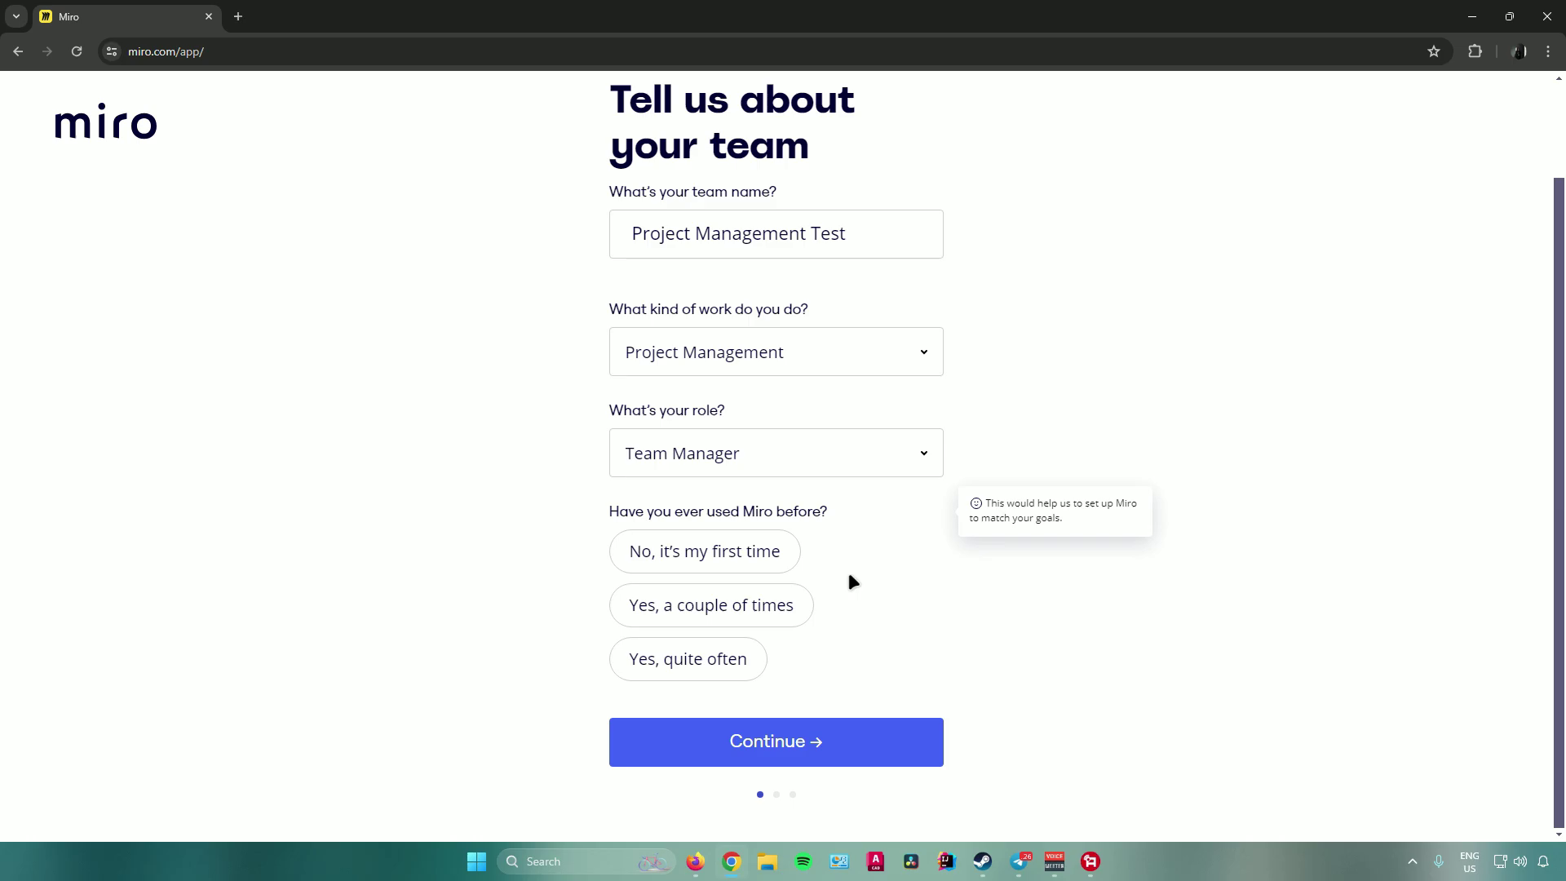
Answer first-time use, personal purpose, company size 2-50 and Search Engine, then submit
click(705, 551)
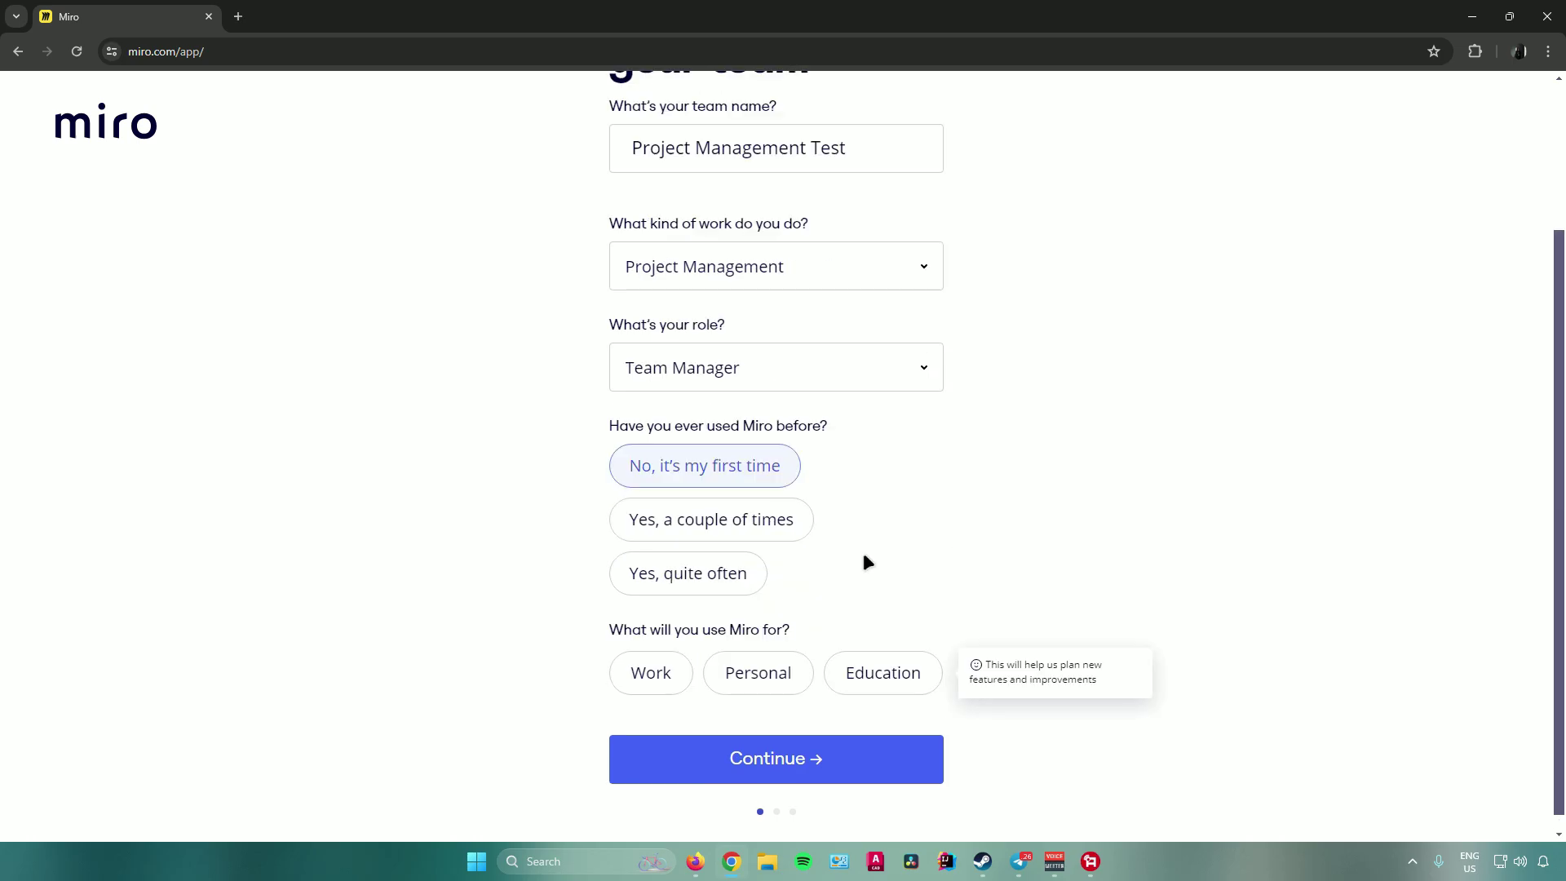
click(765, 664)
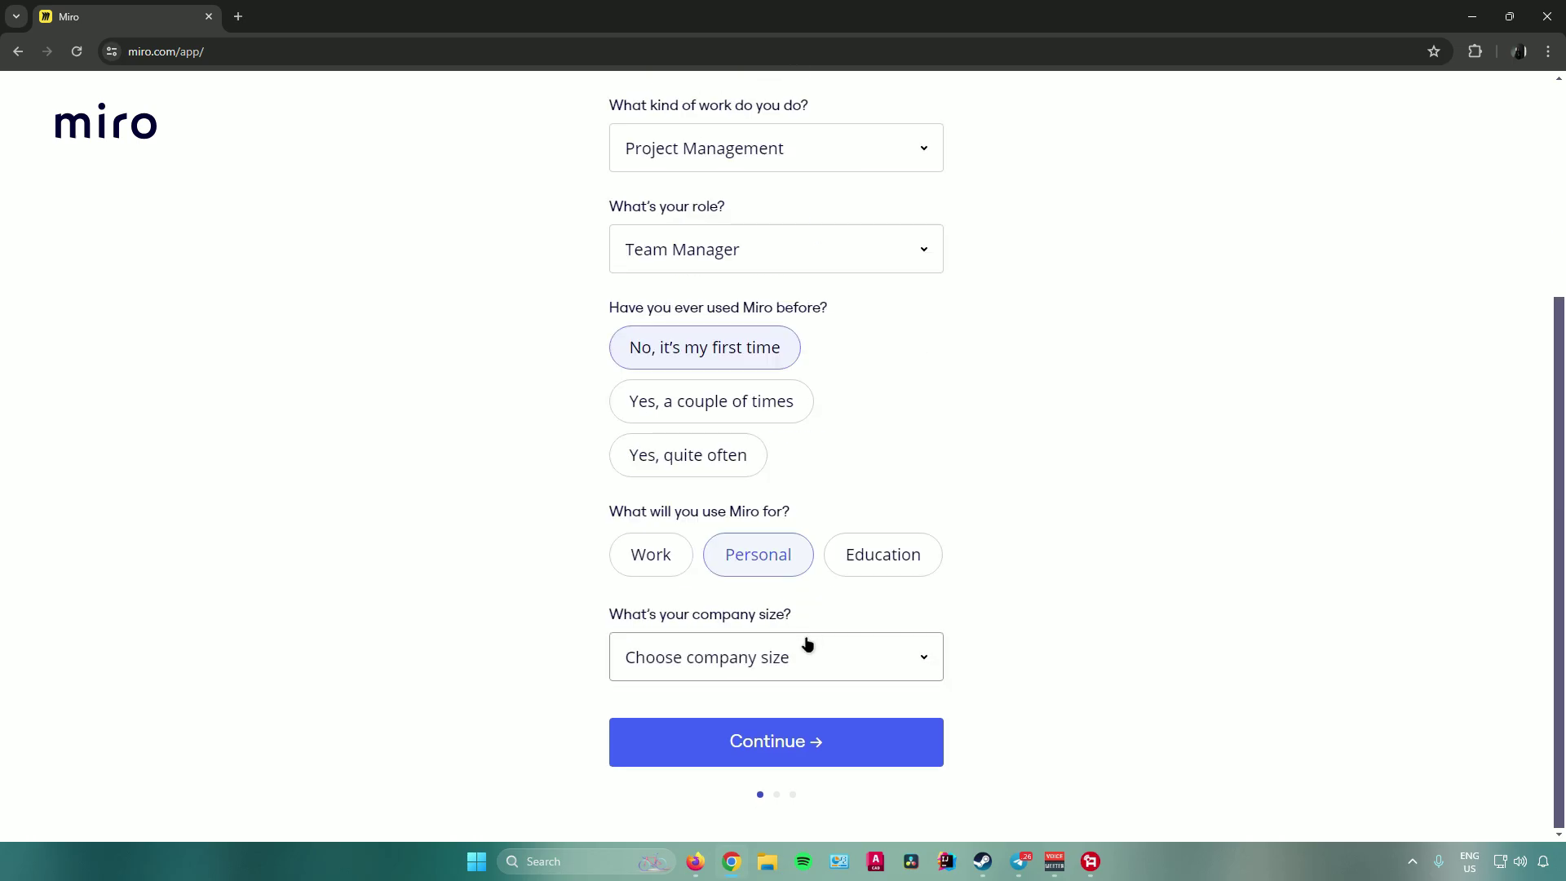
click(805, 649)
click(678, 458)
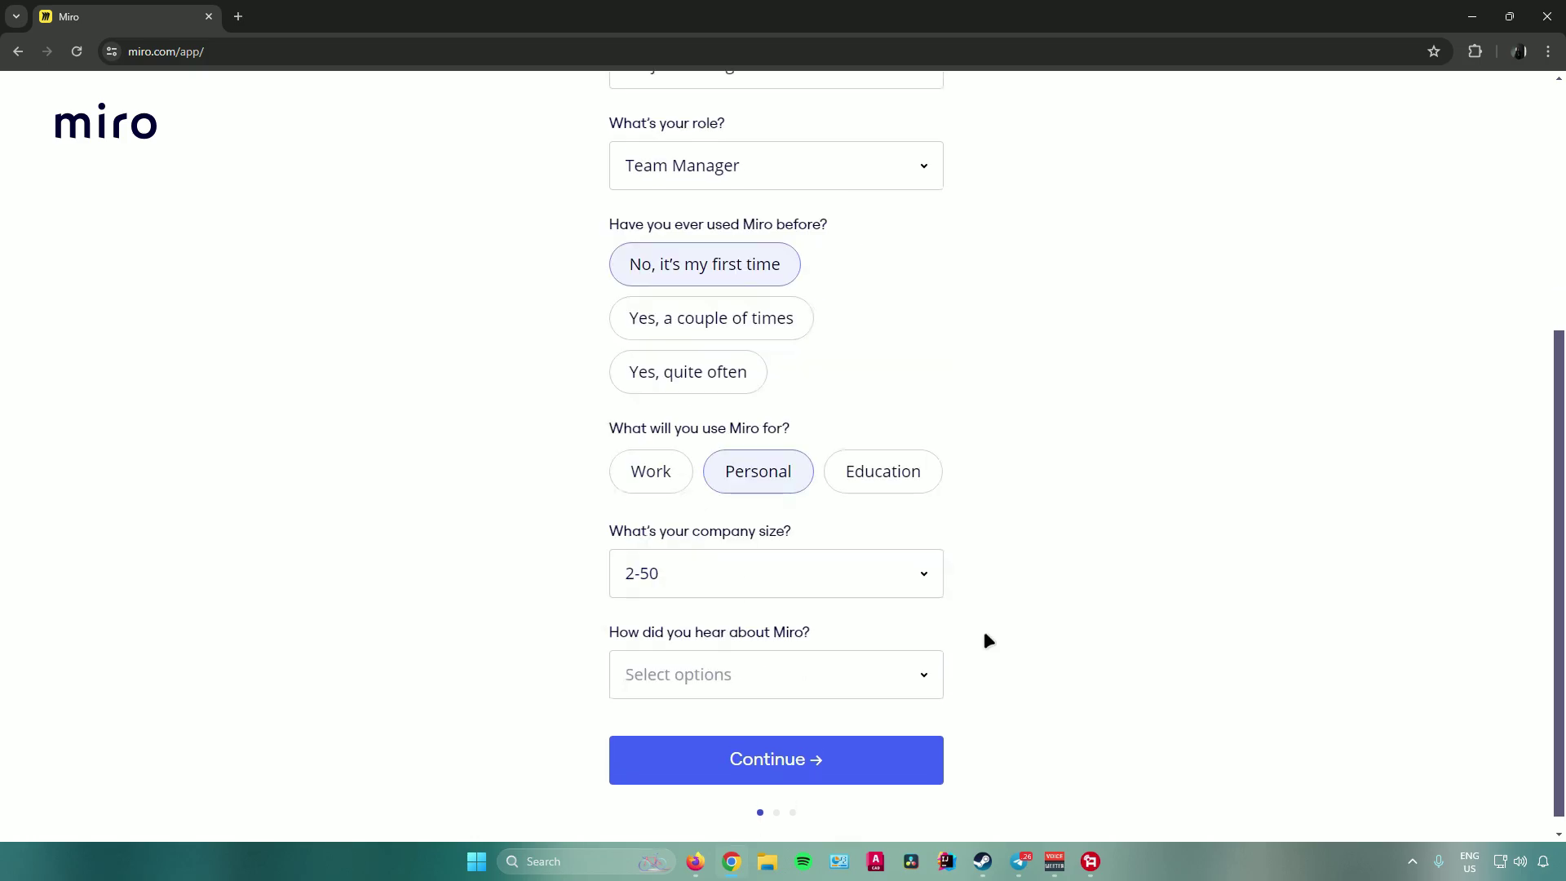
click(870, 671)
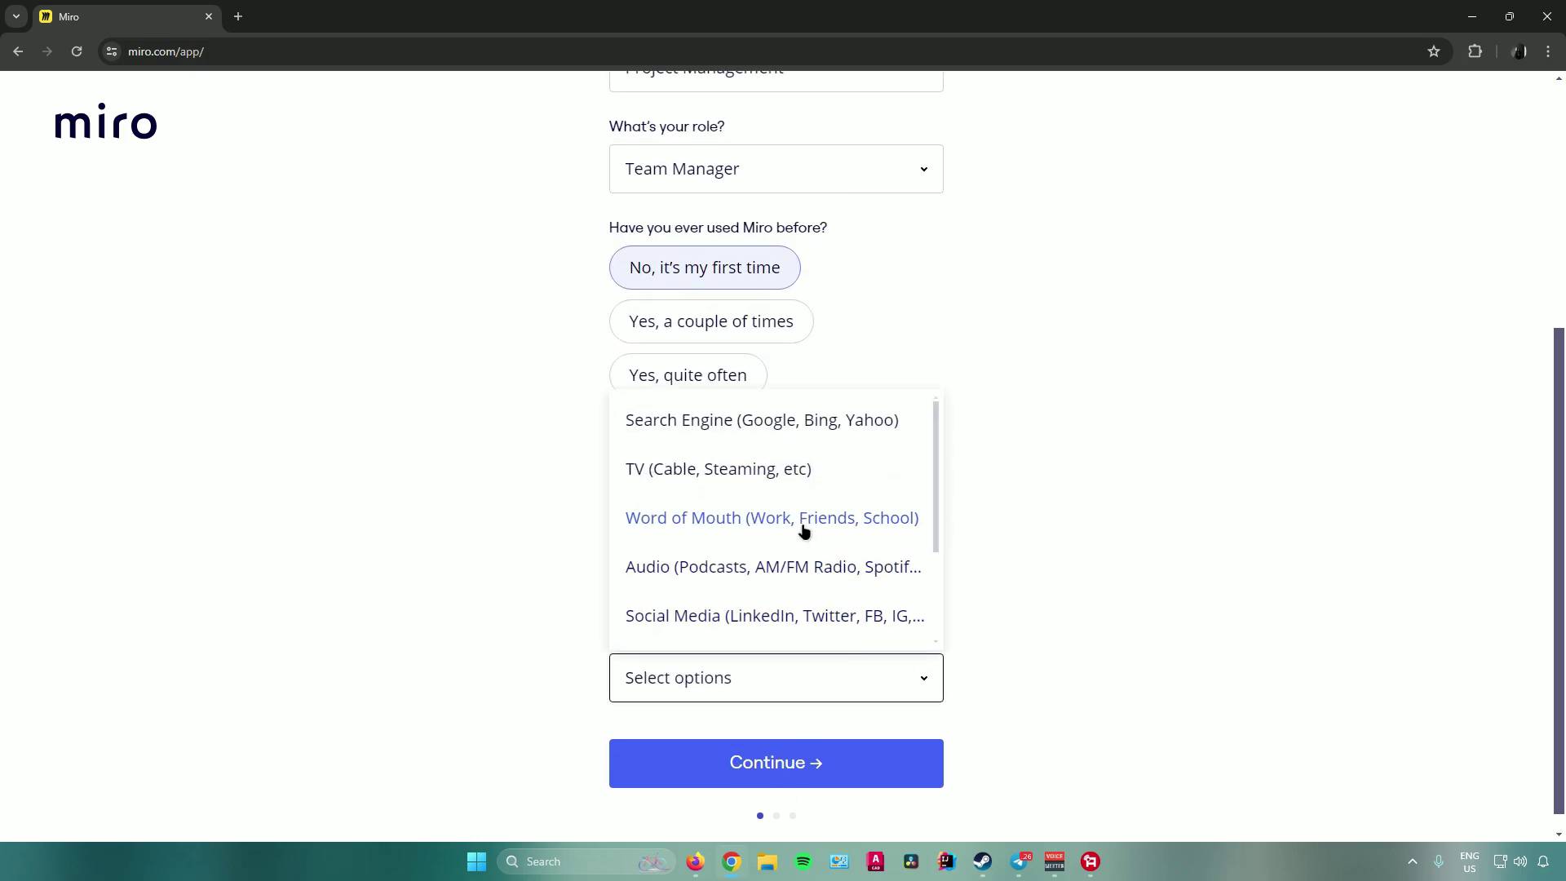
click(701, 420)
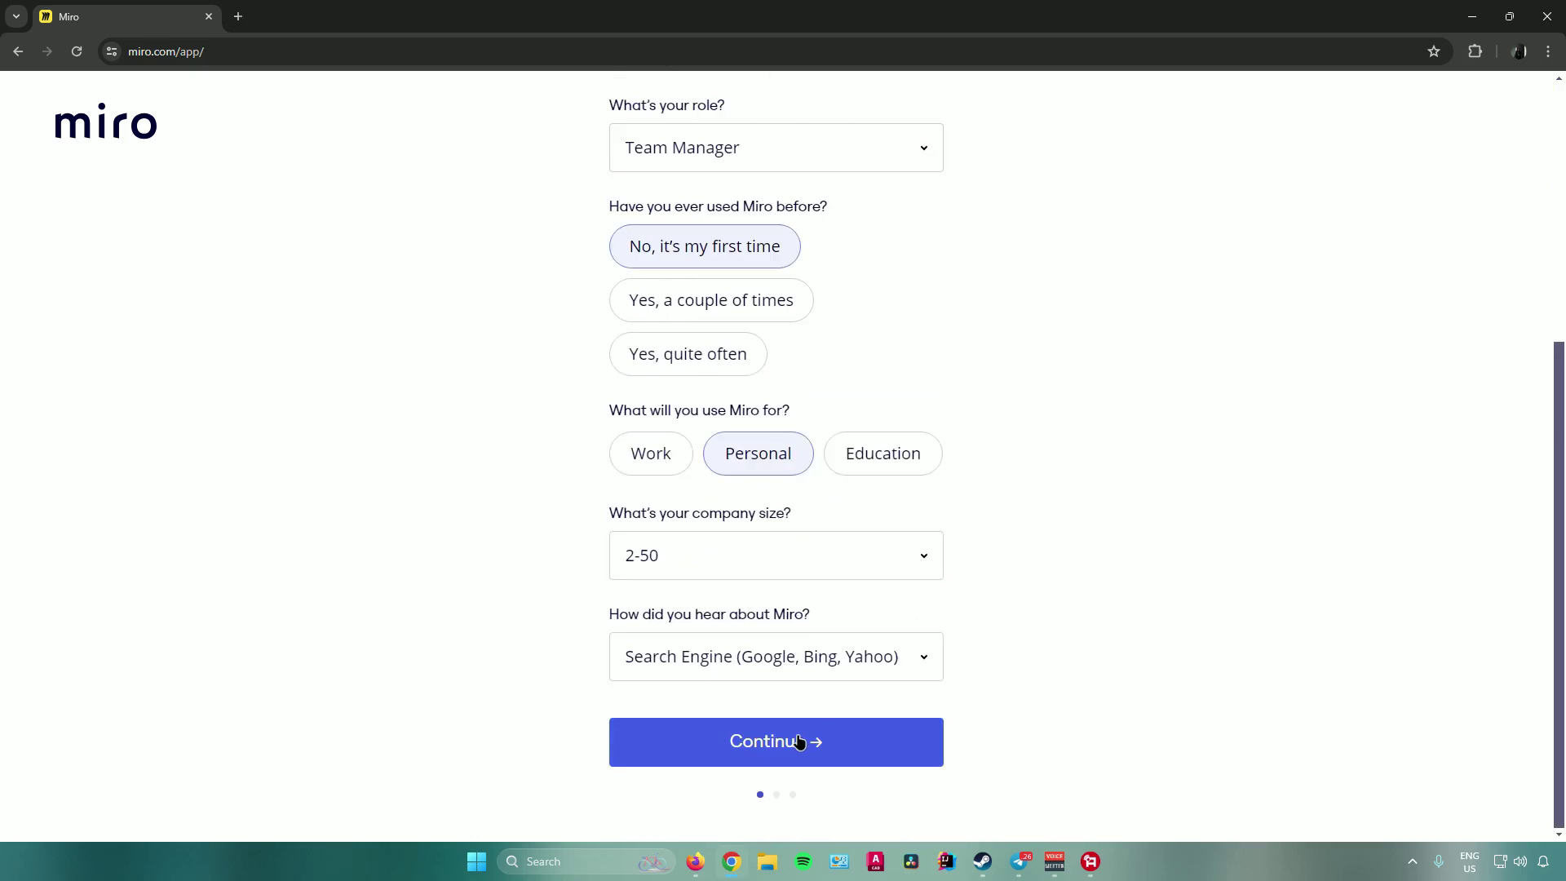
click(798, 741)
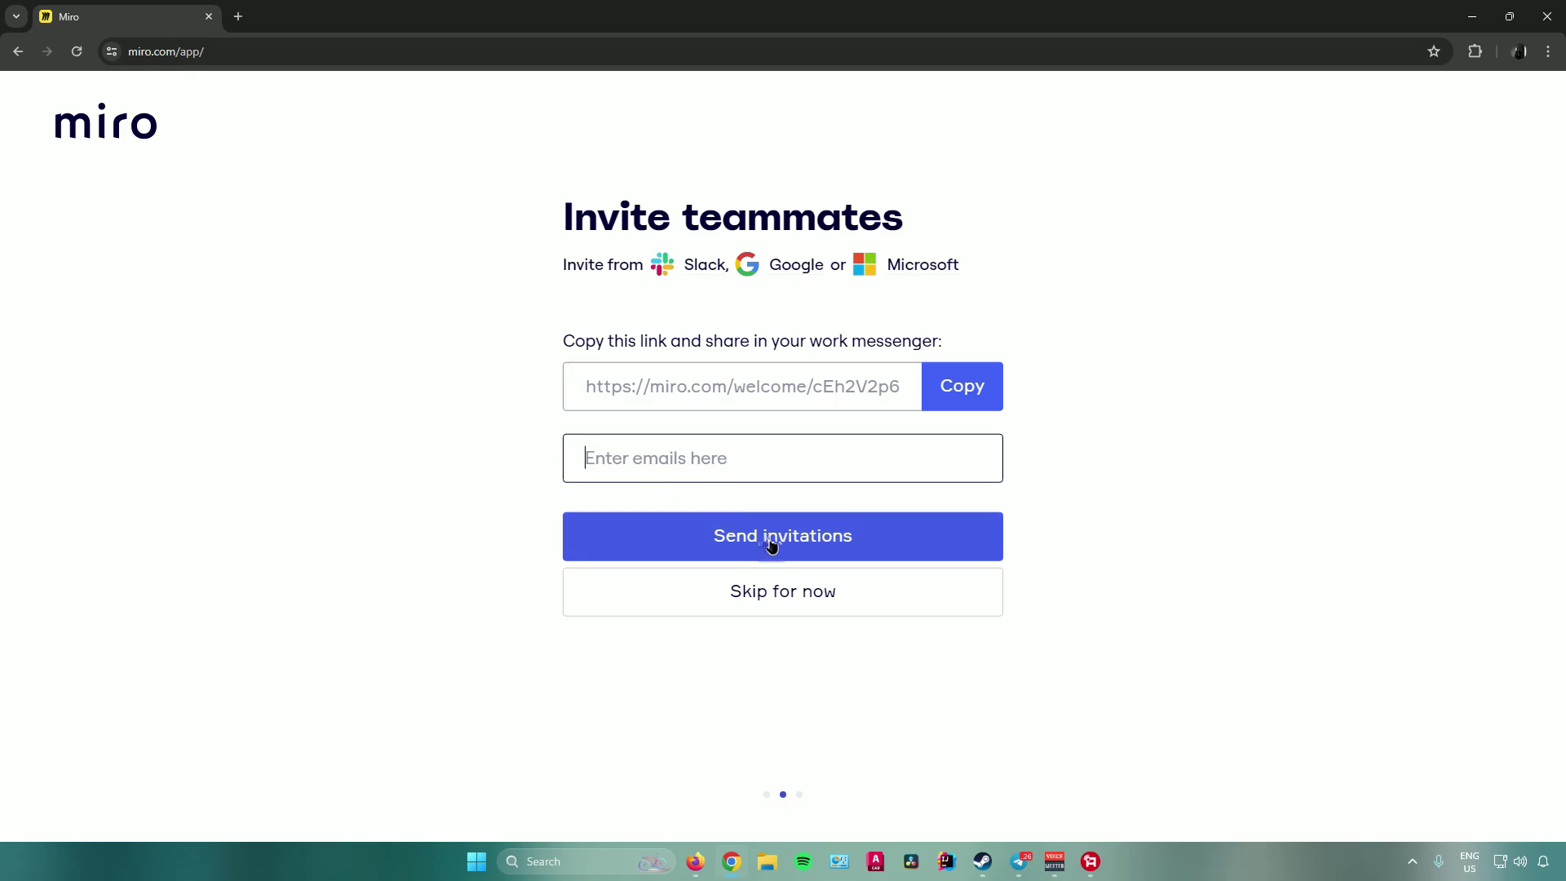
Skip teammate invites, preview the starter activities, and start from a blank board
click(798, 594)
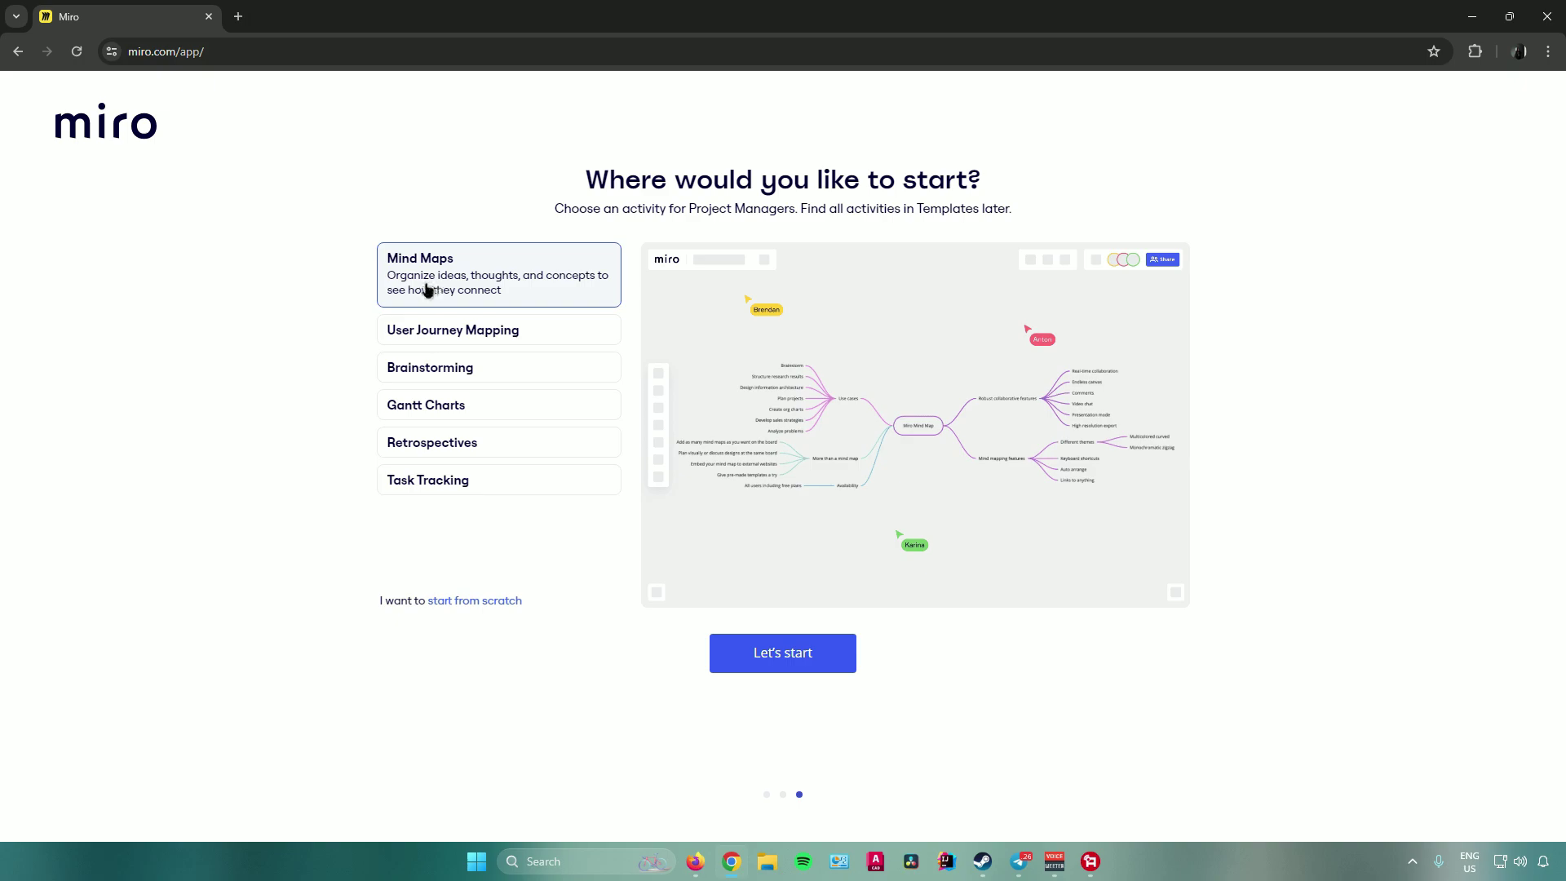
click(478, 330)
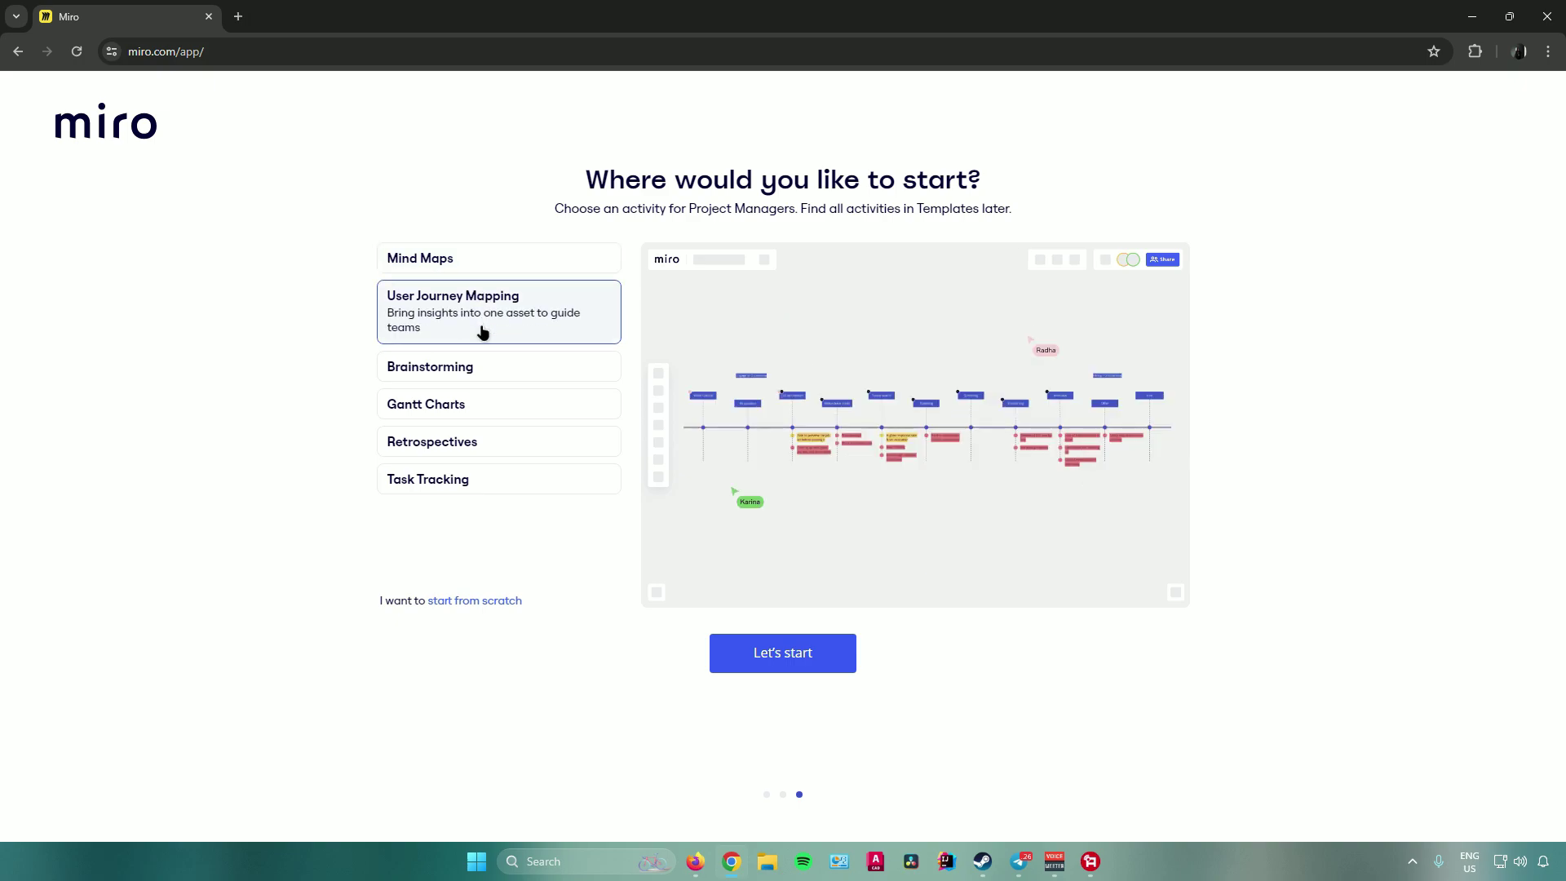
click(510, 371)
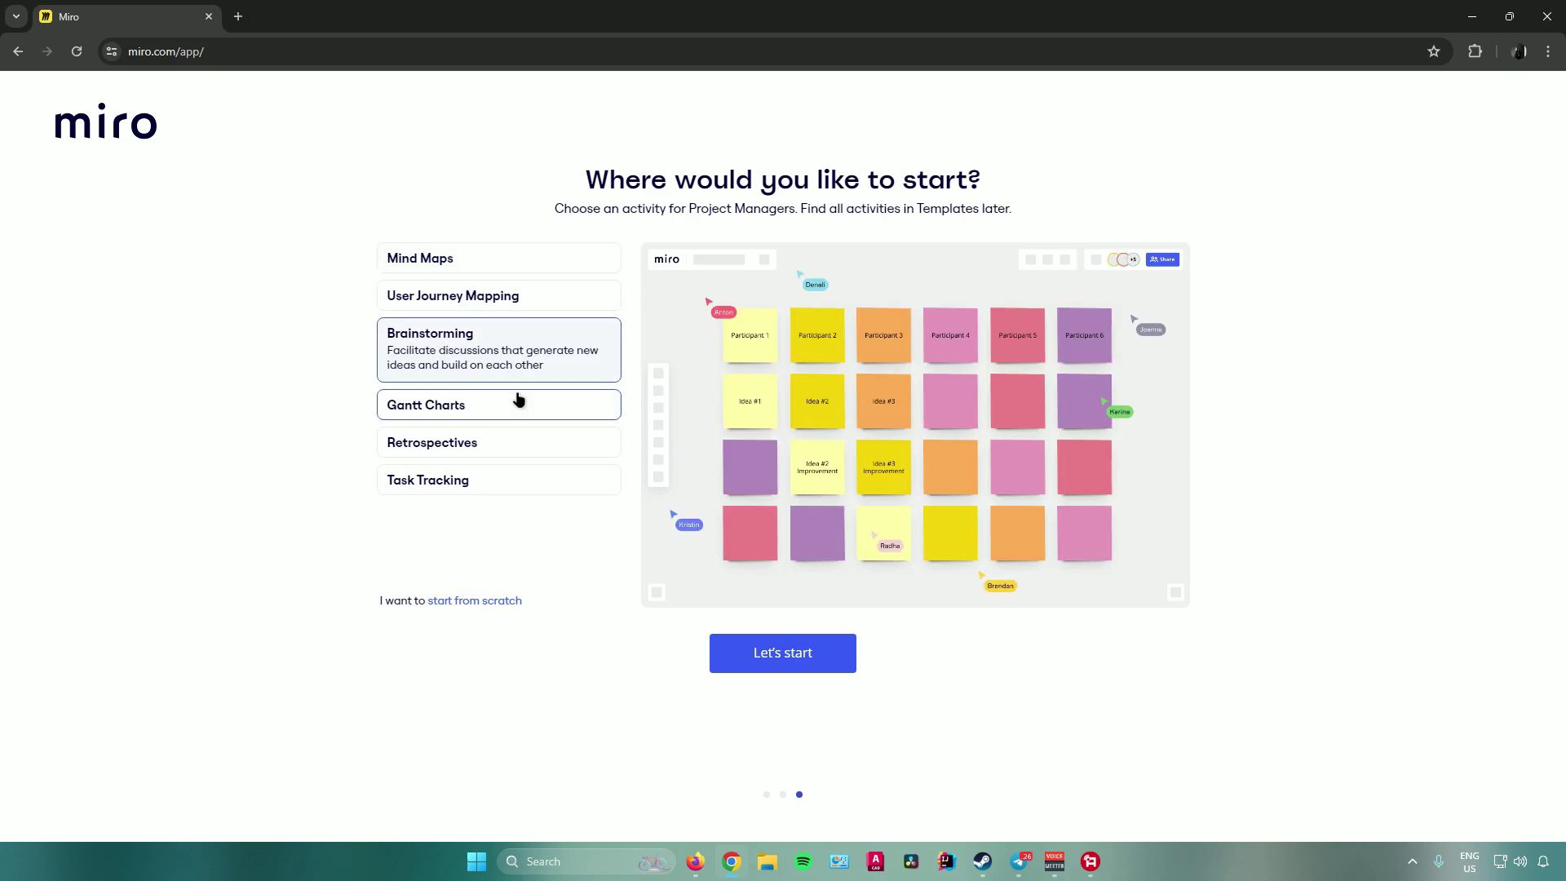
click(522, 402)
click(522, 433)
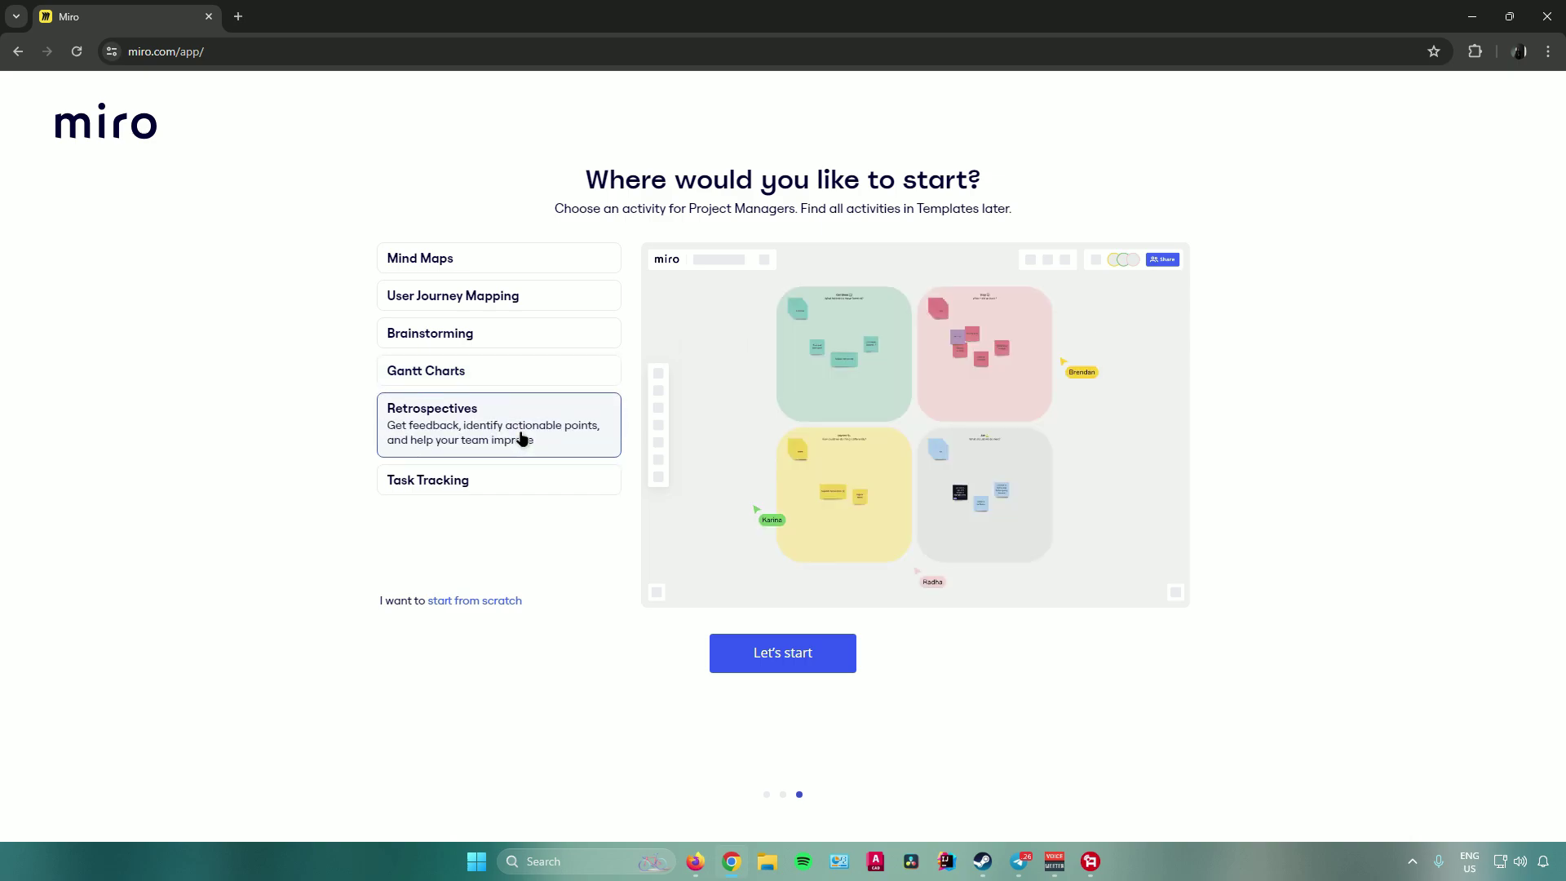
click(496, 480)
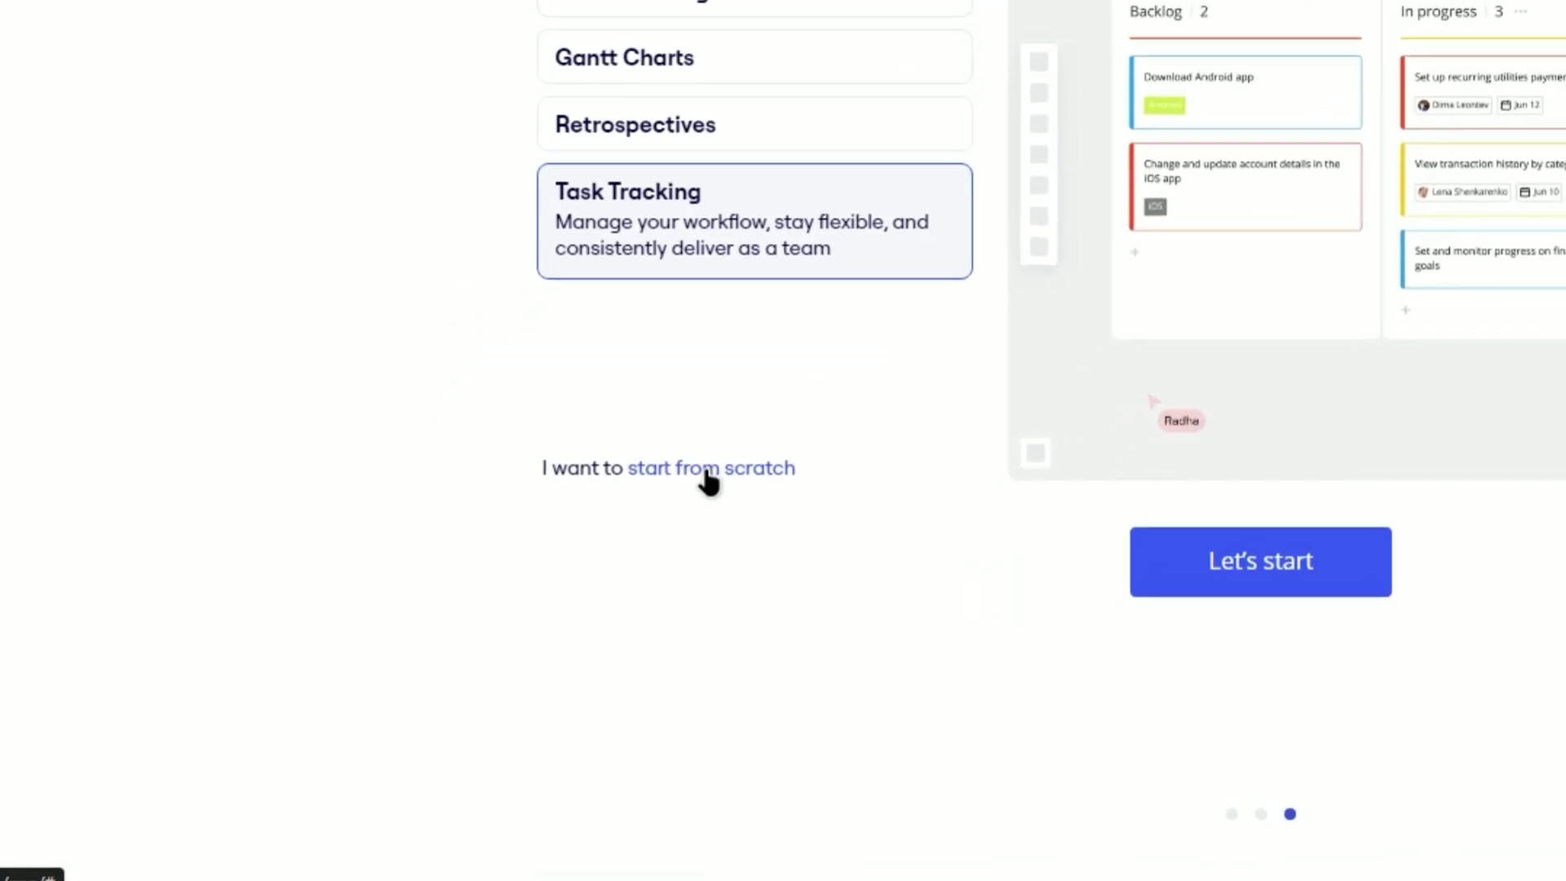
click(708, 480)
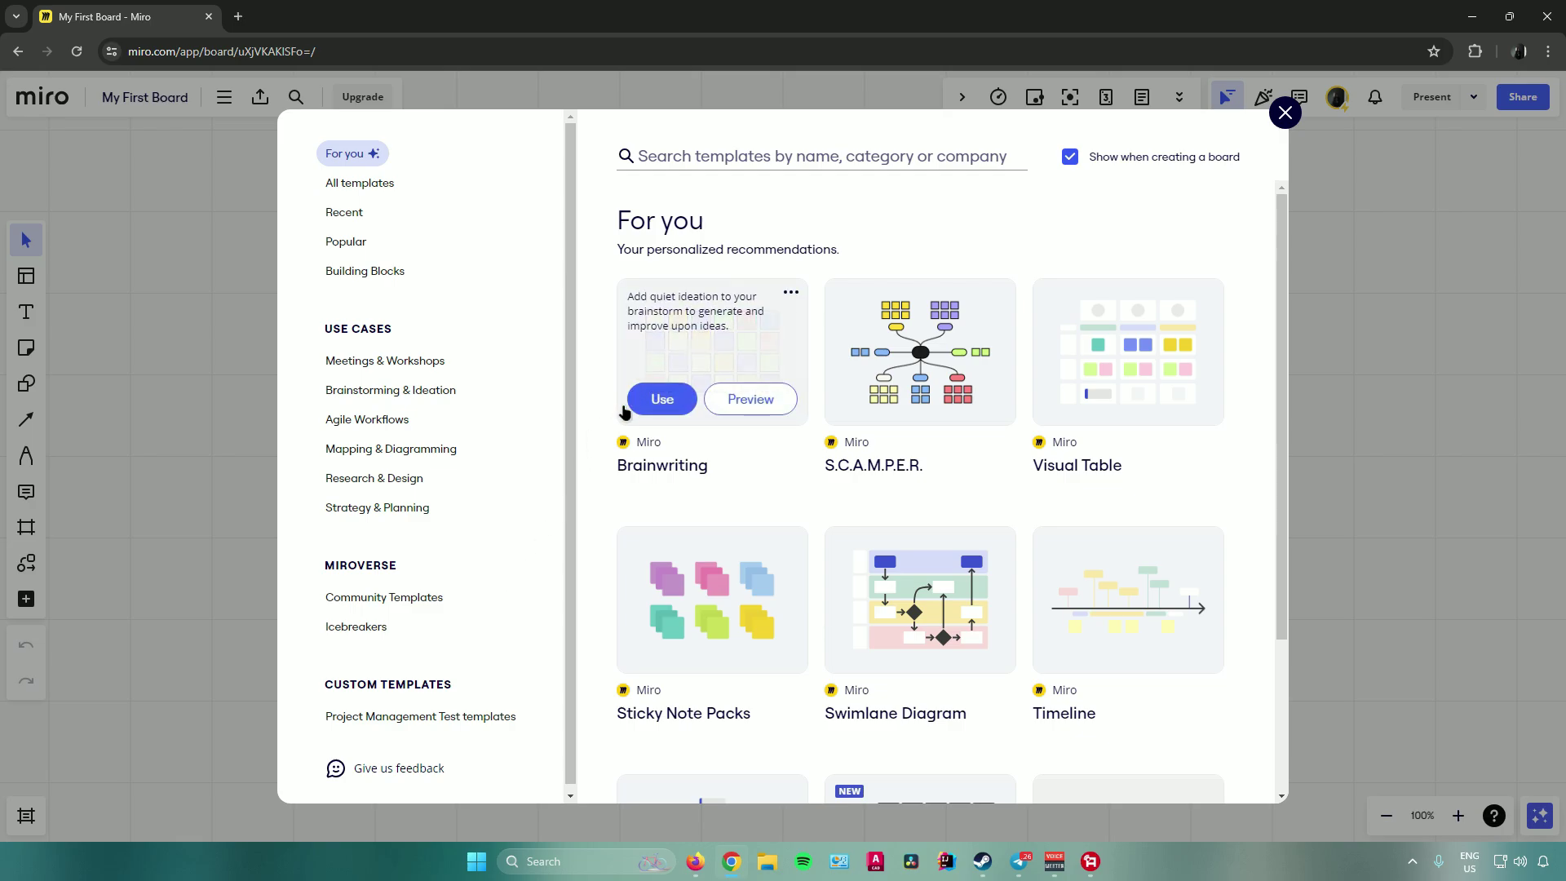
Browse the templates and custom templates, then search the gallery for 'product road map'
scroll(639, 452, down, 3)
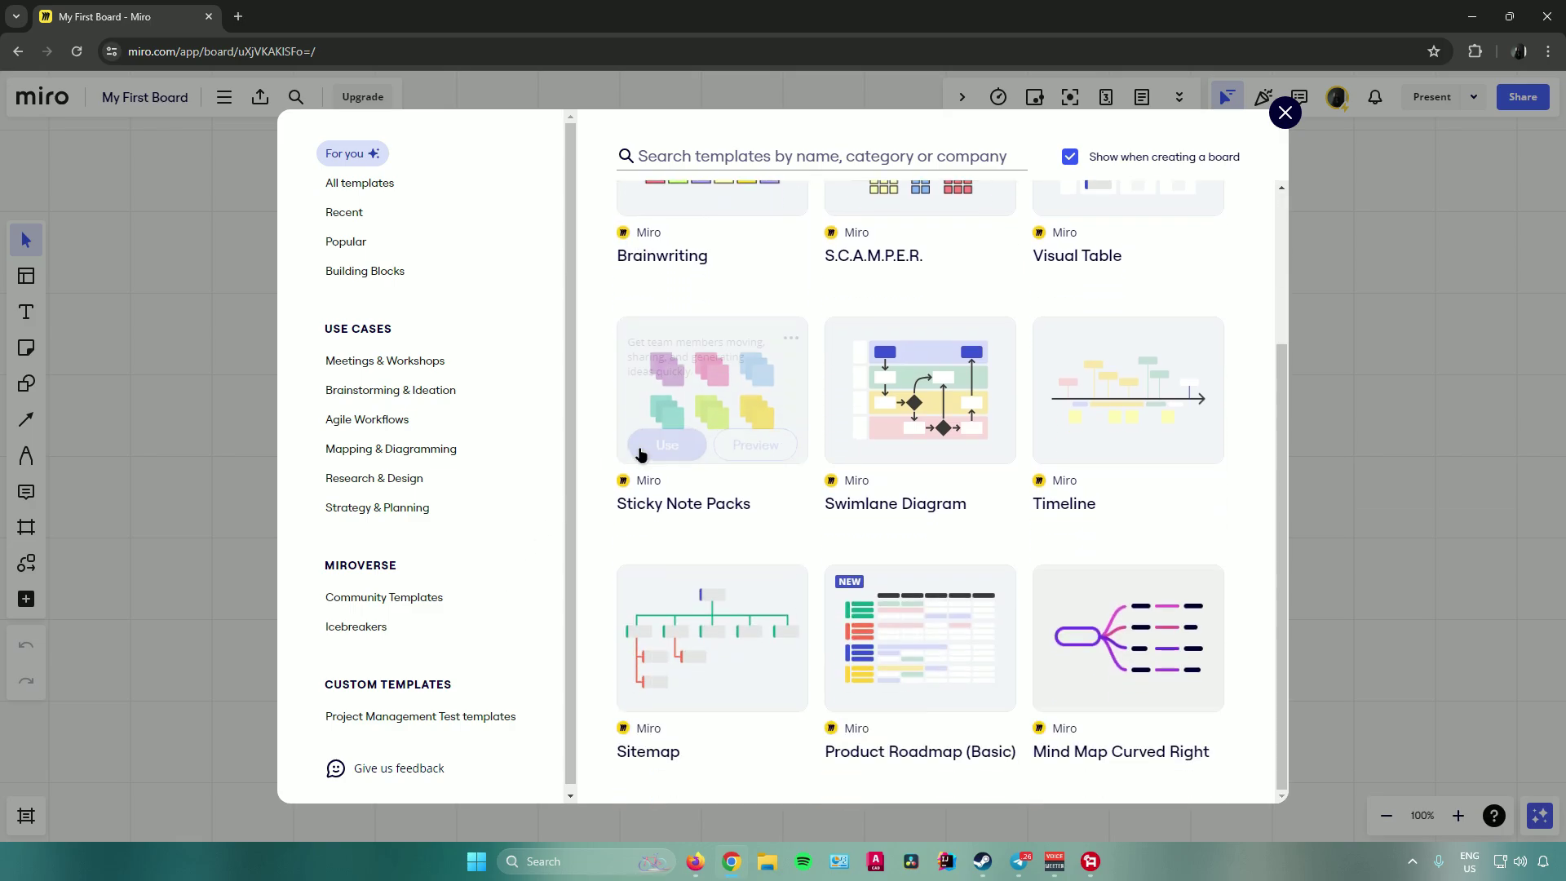
mouse_move(662, 457)
scroll(941, 502, up, 3)
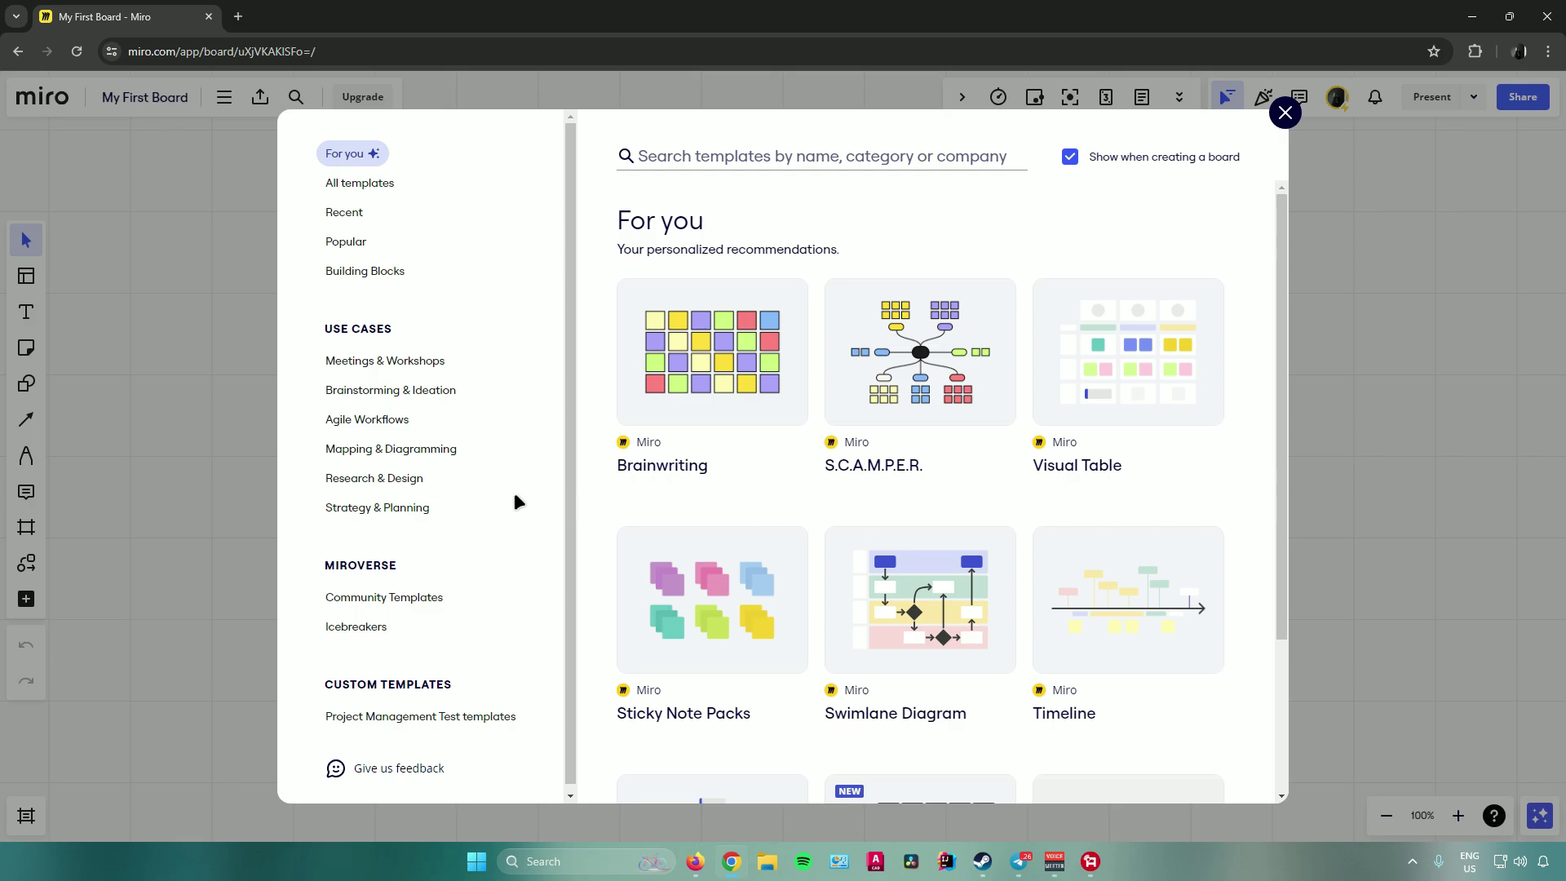
scroll(417, 412, down, 1)
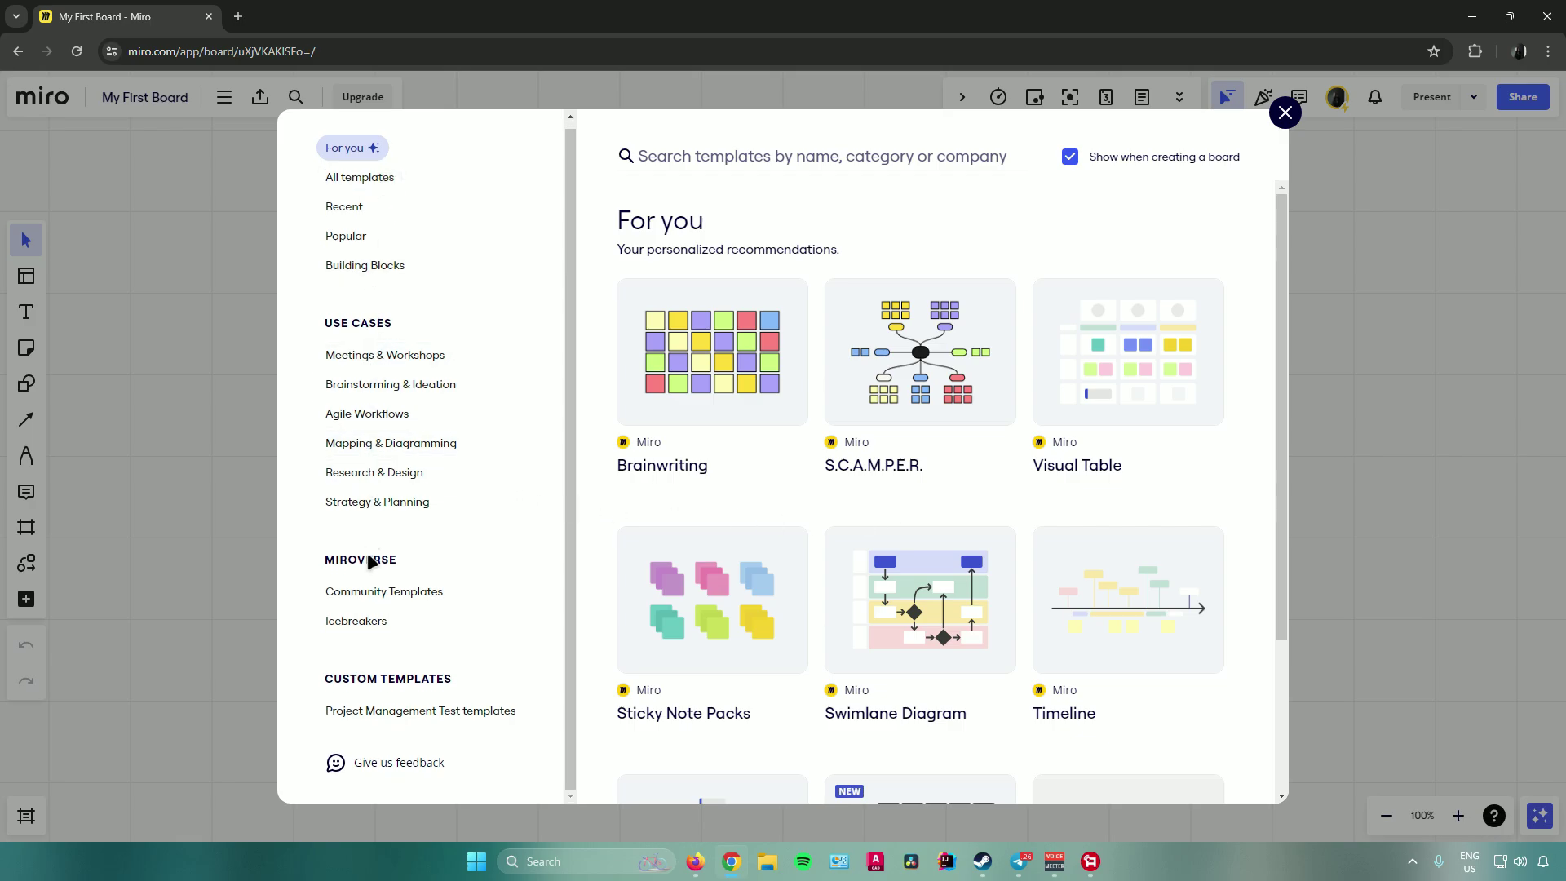
click(414, 714)
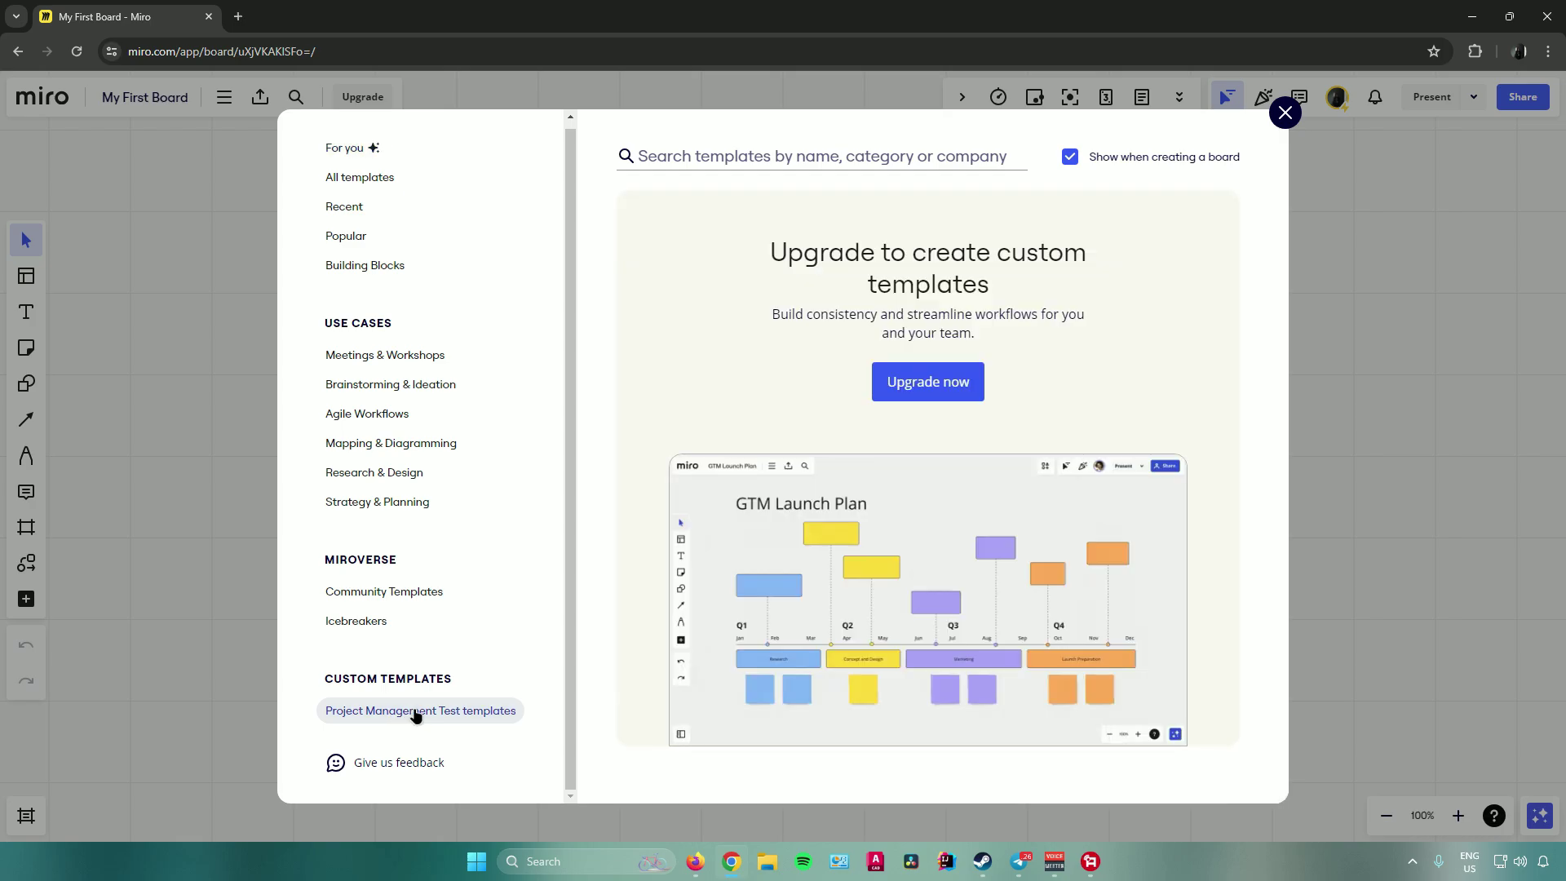
click(796, 162)
text(p)
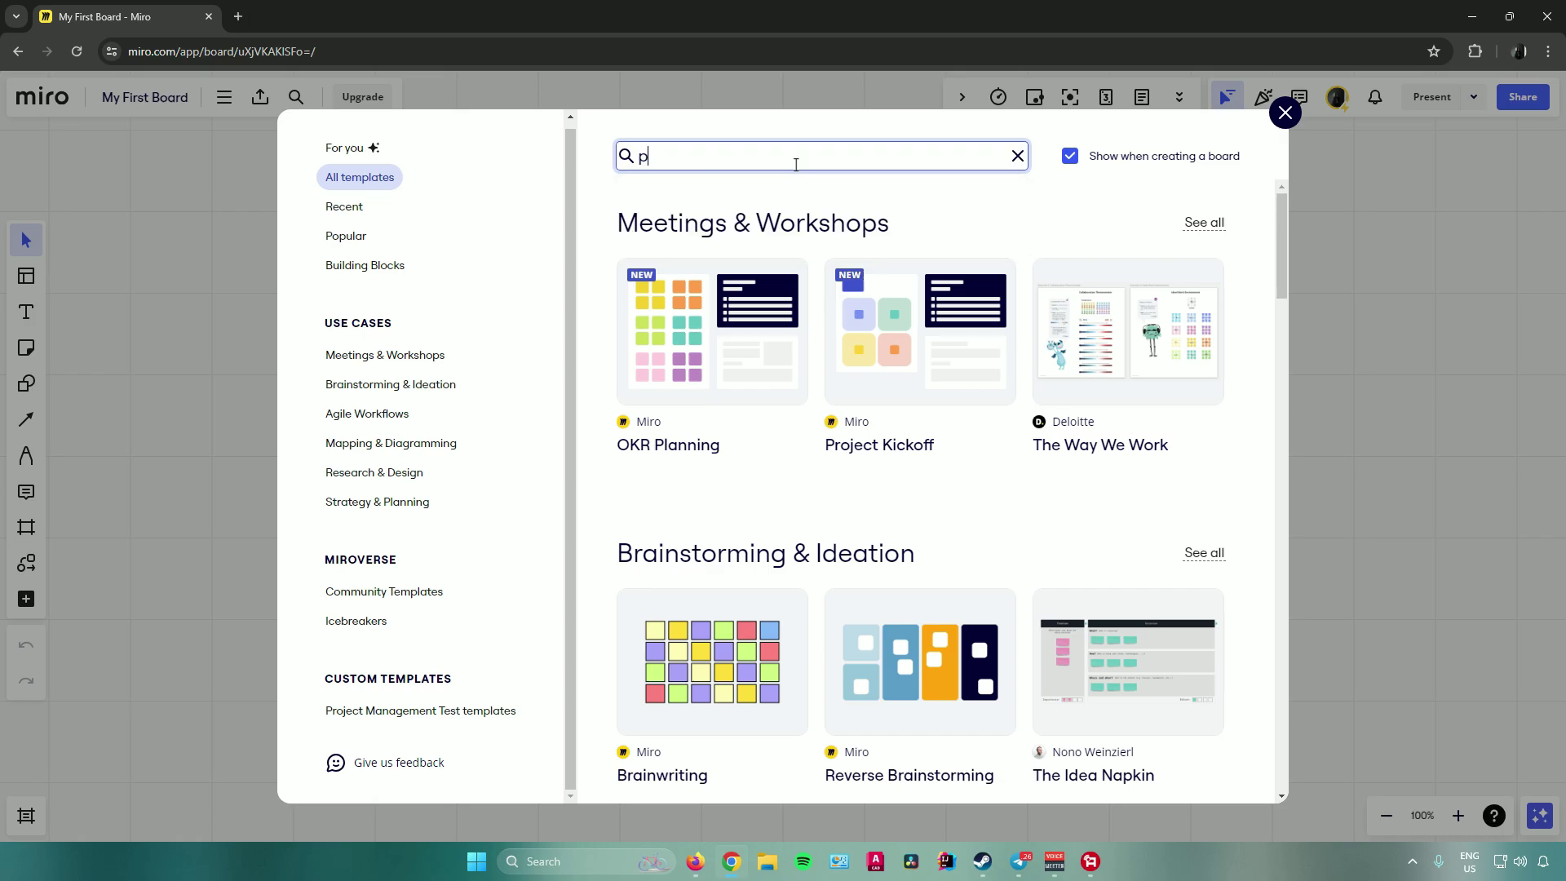
text(roduct road map)
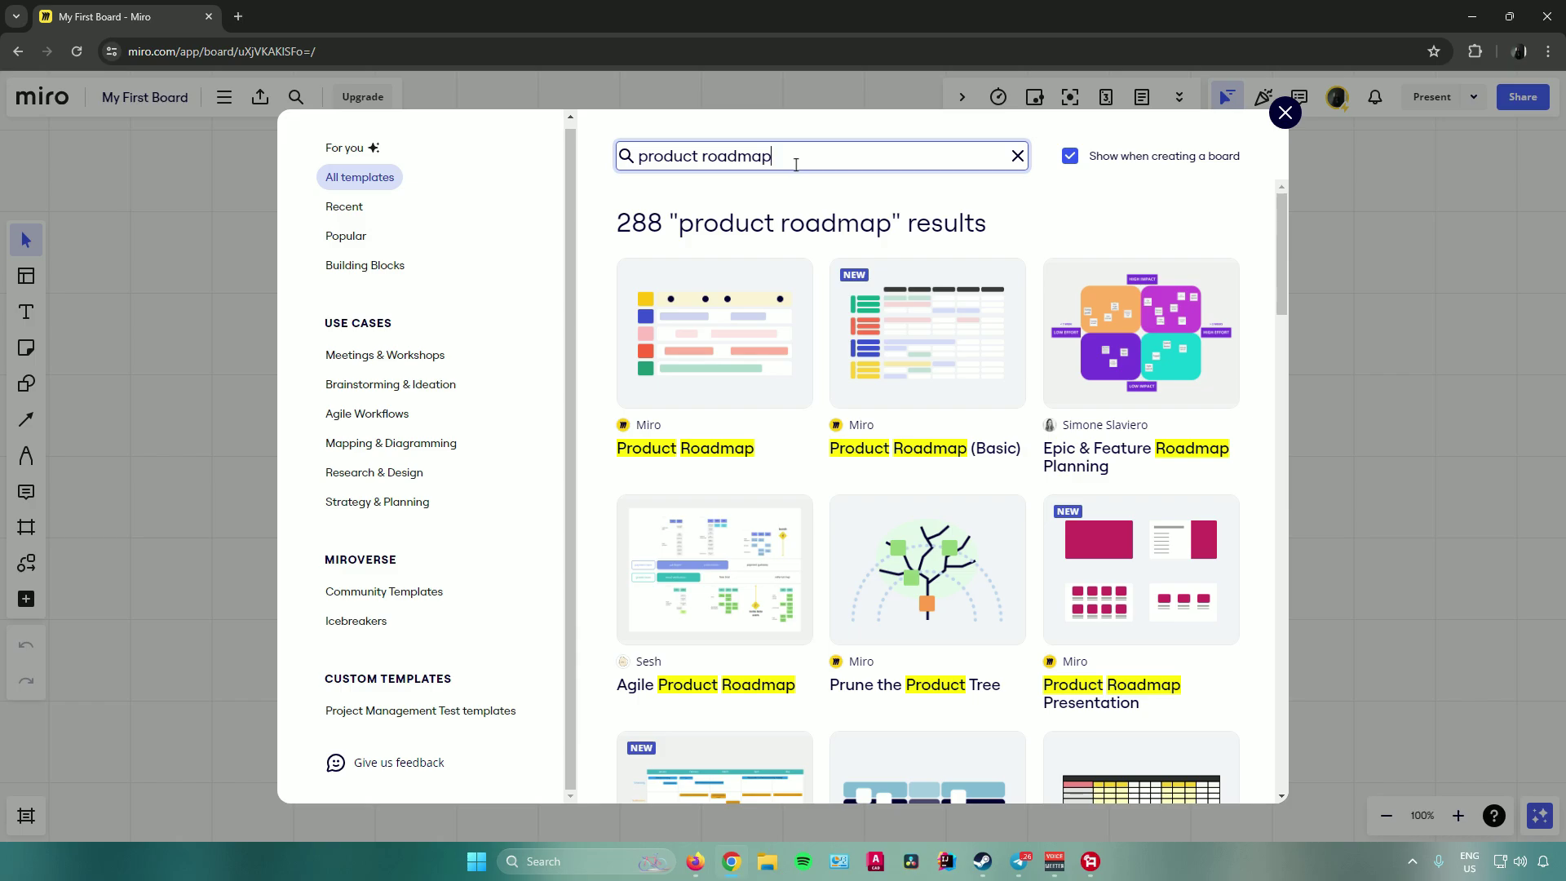
mouse_move(926, 334)
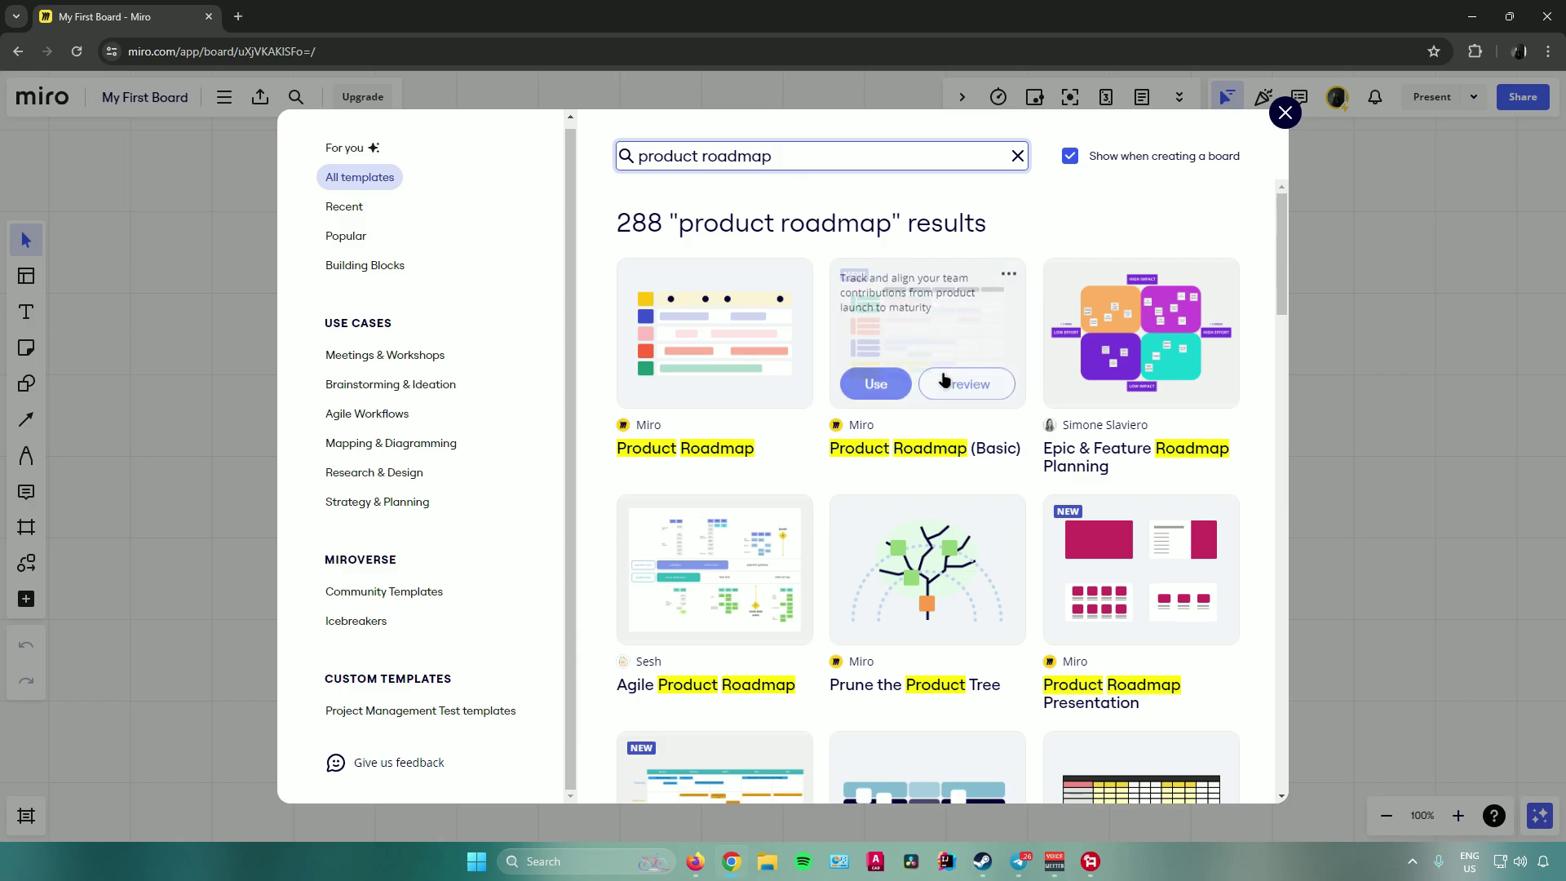
Insert the Product Roadmap (Basic) template and zoom to see the whole roadmap
click(876, 382)
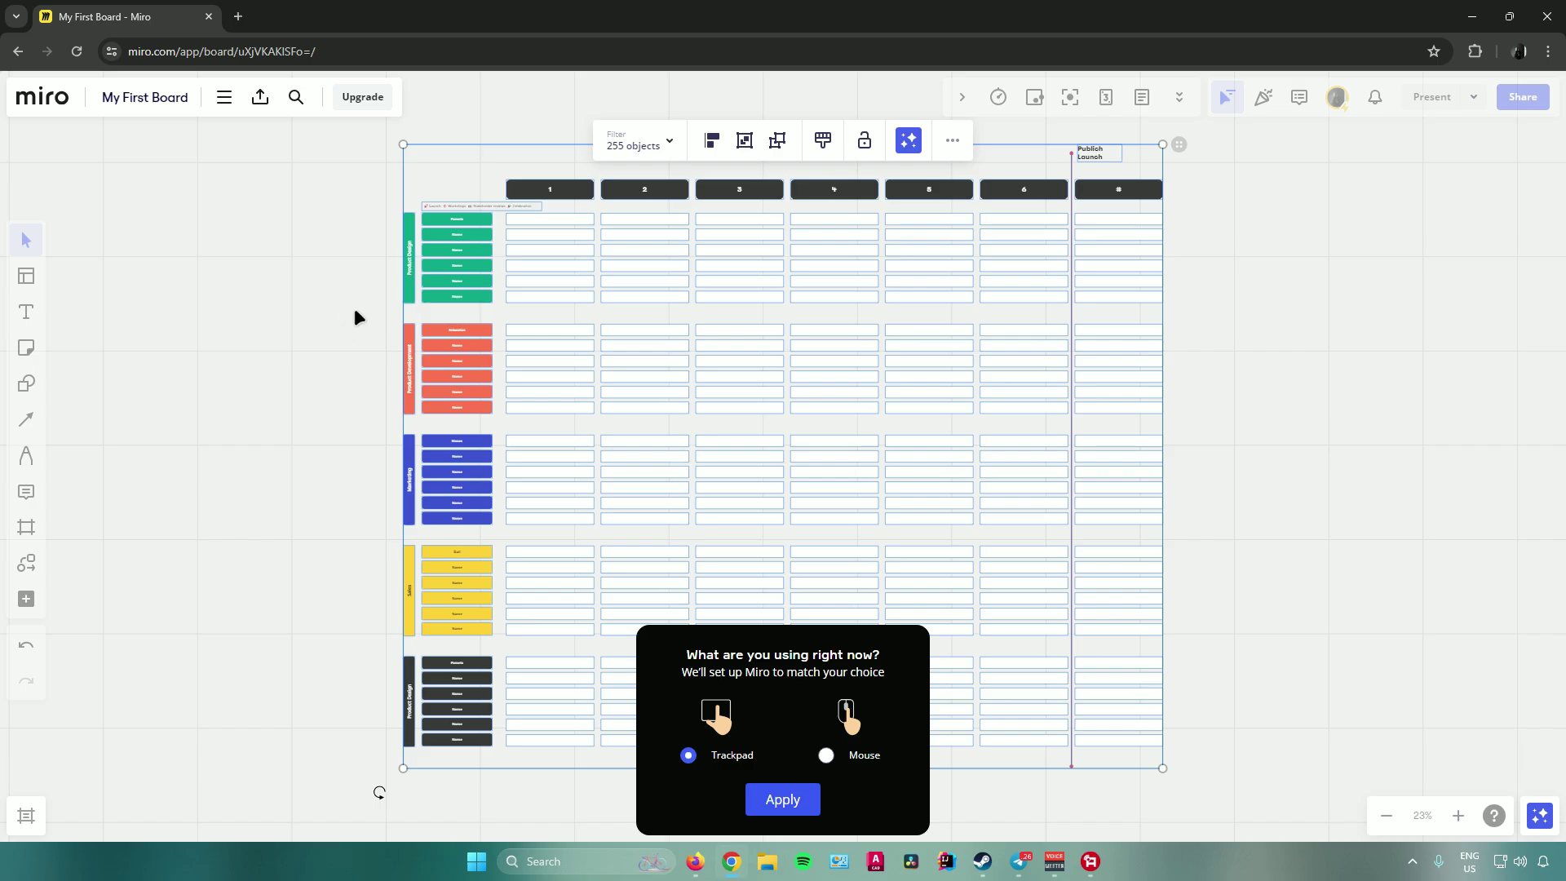
scroll(355, 310, up, 10)
scroll(366, 318, down, 6)
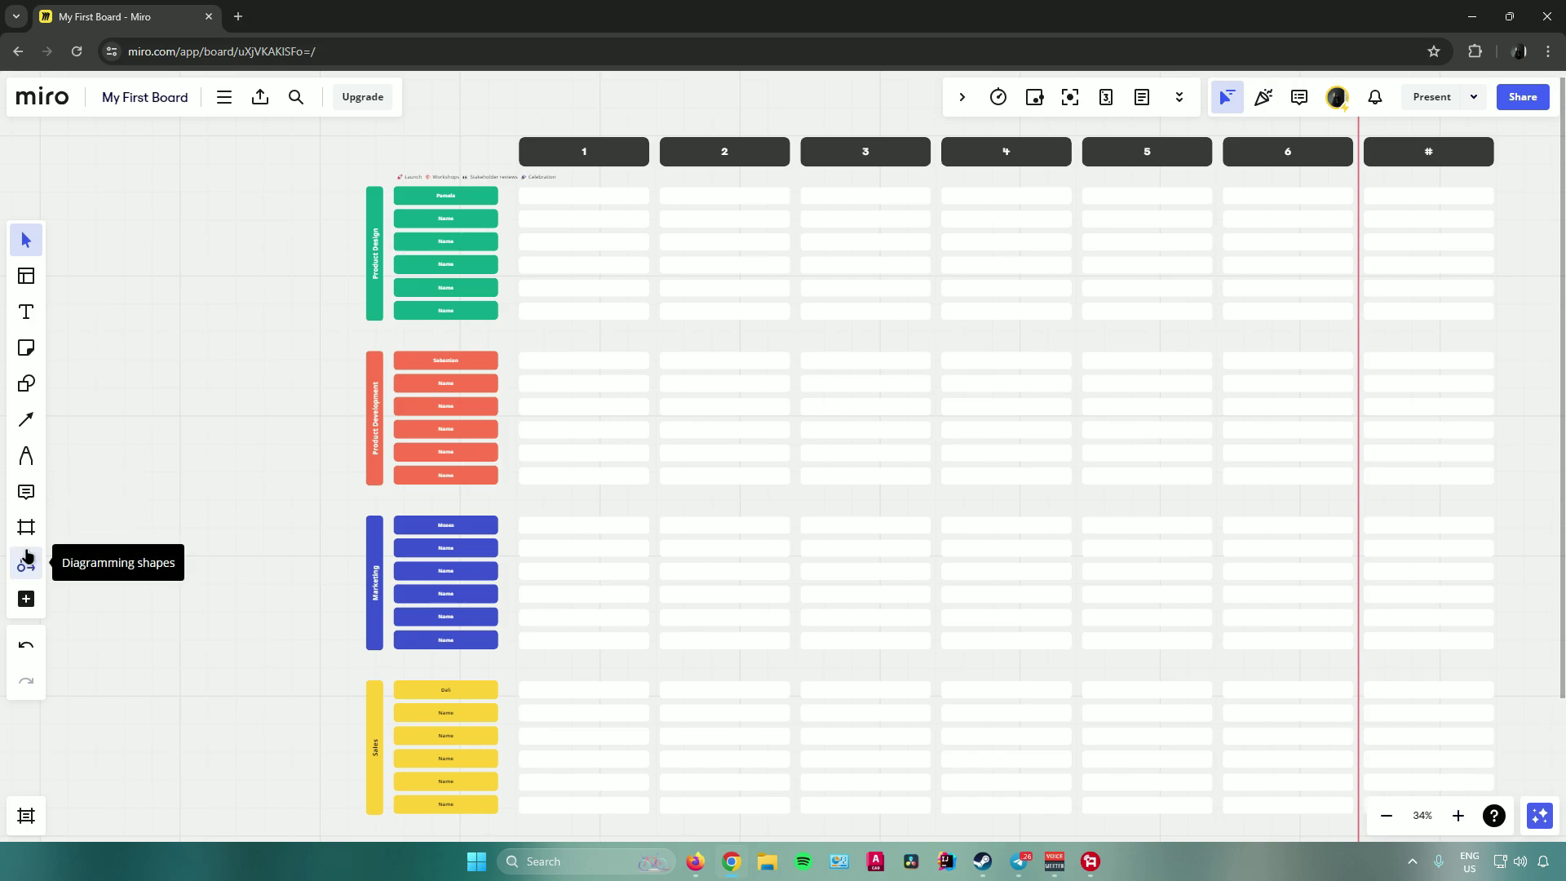
Browse the More apps list without adding any, then zoom the board to 68%
click(29, 598)
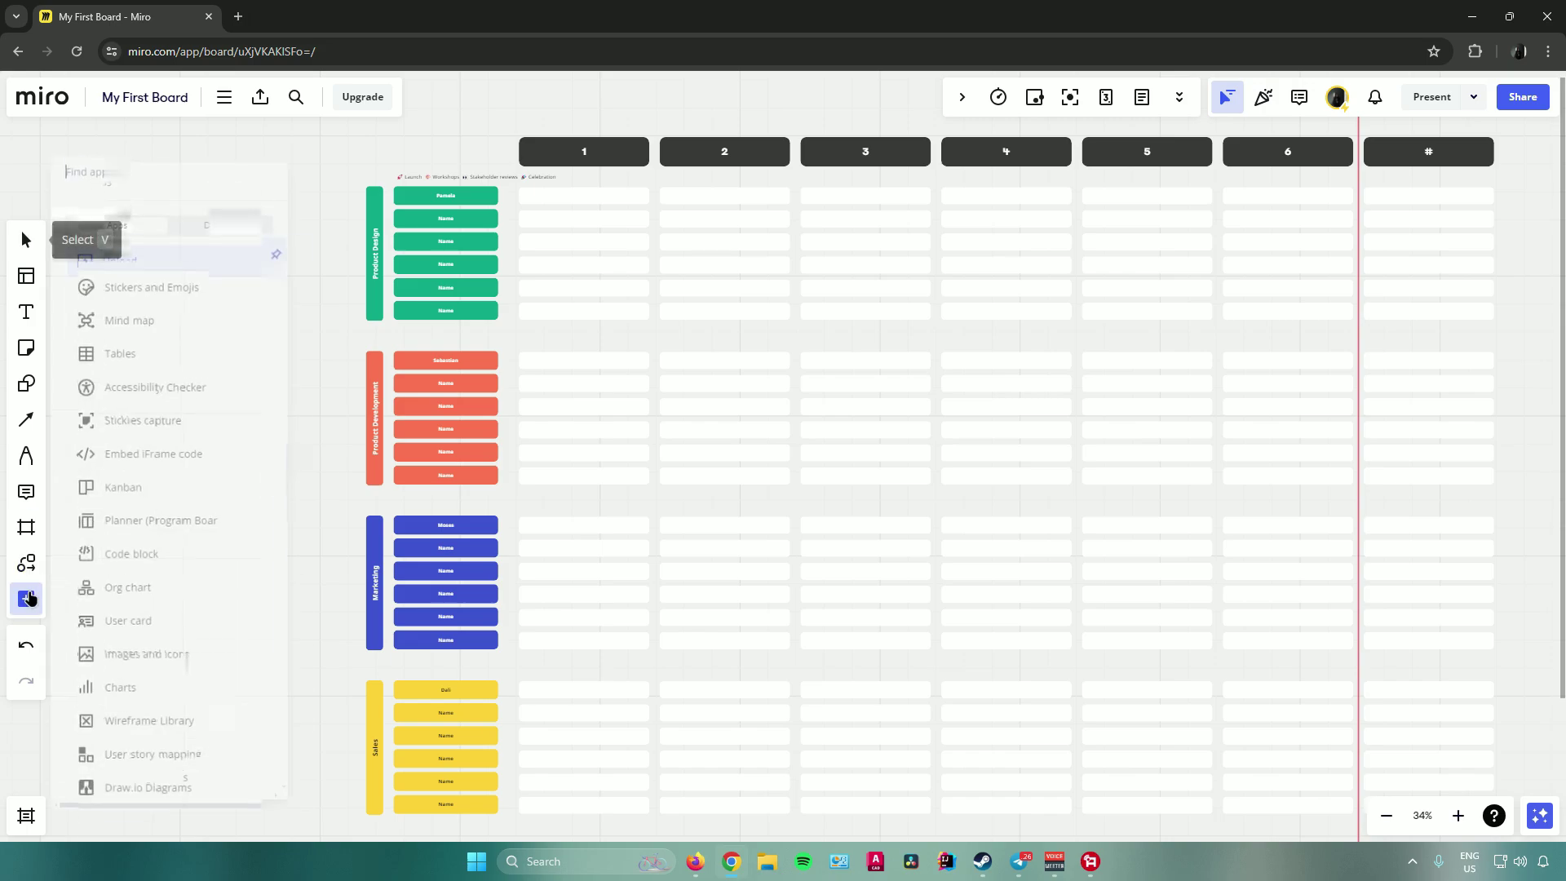
scroll(177, 257, down, 2)
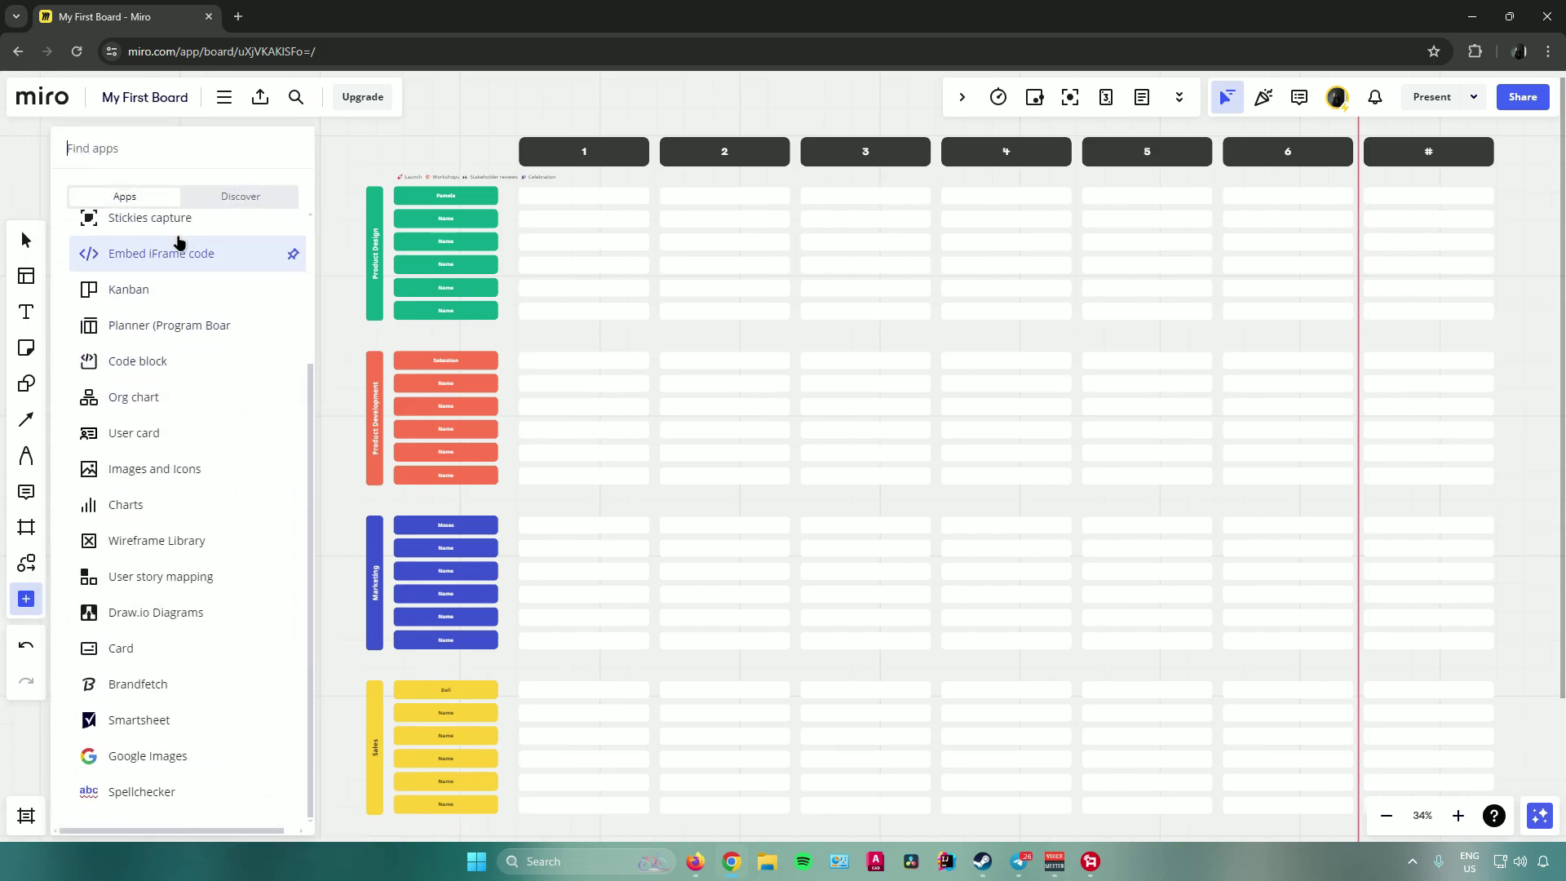
scroll(183, 298, up, 3)
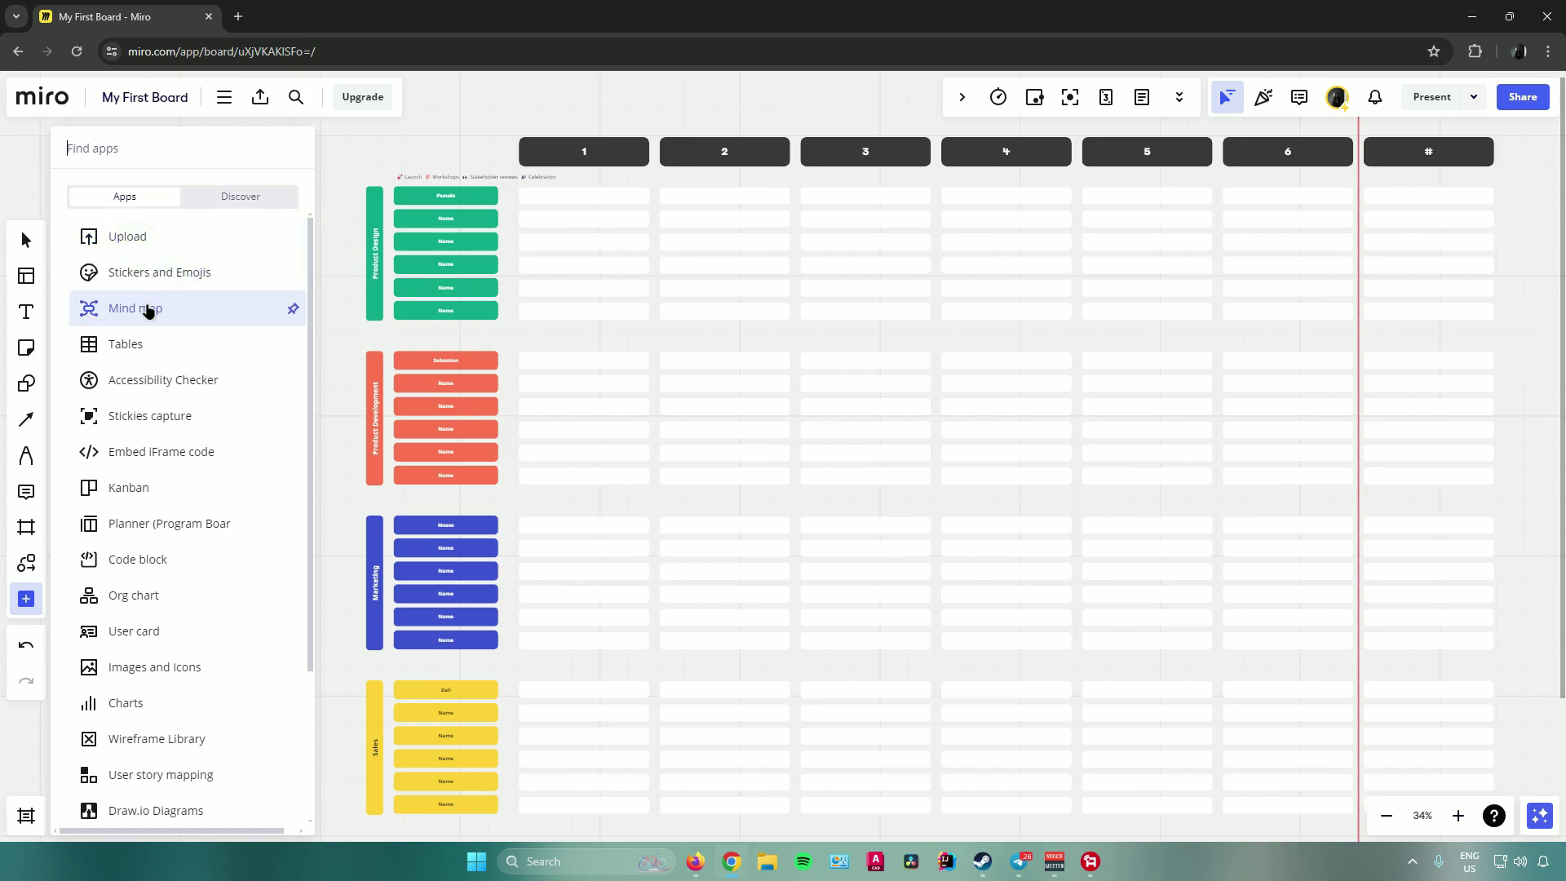
scroll(146, 346, down, 1)
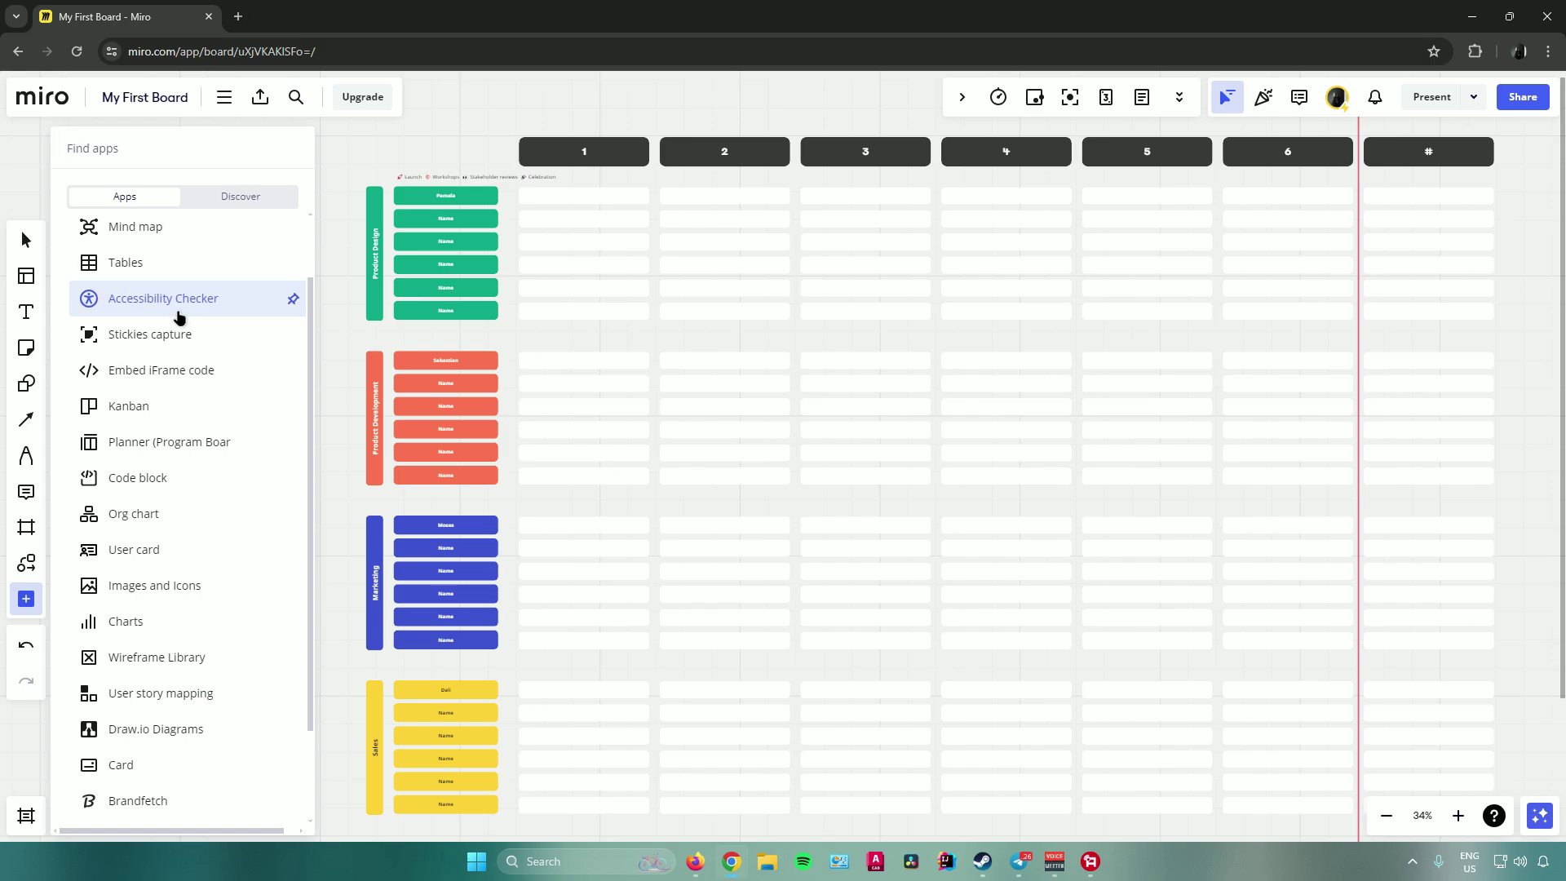
scroll(193, 340, down, 1)
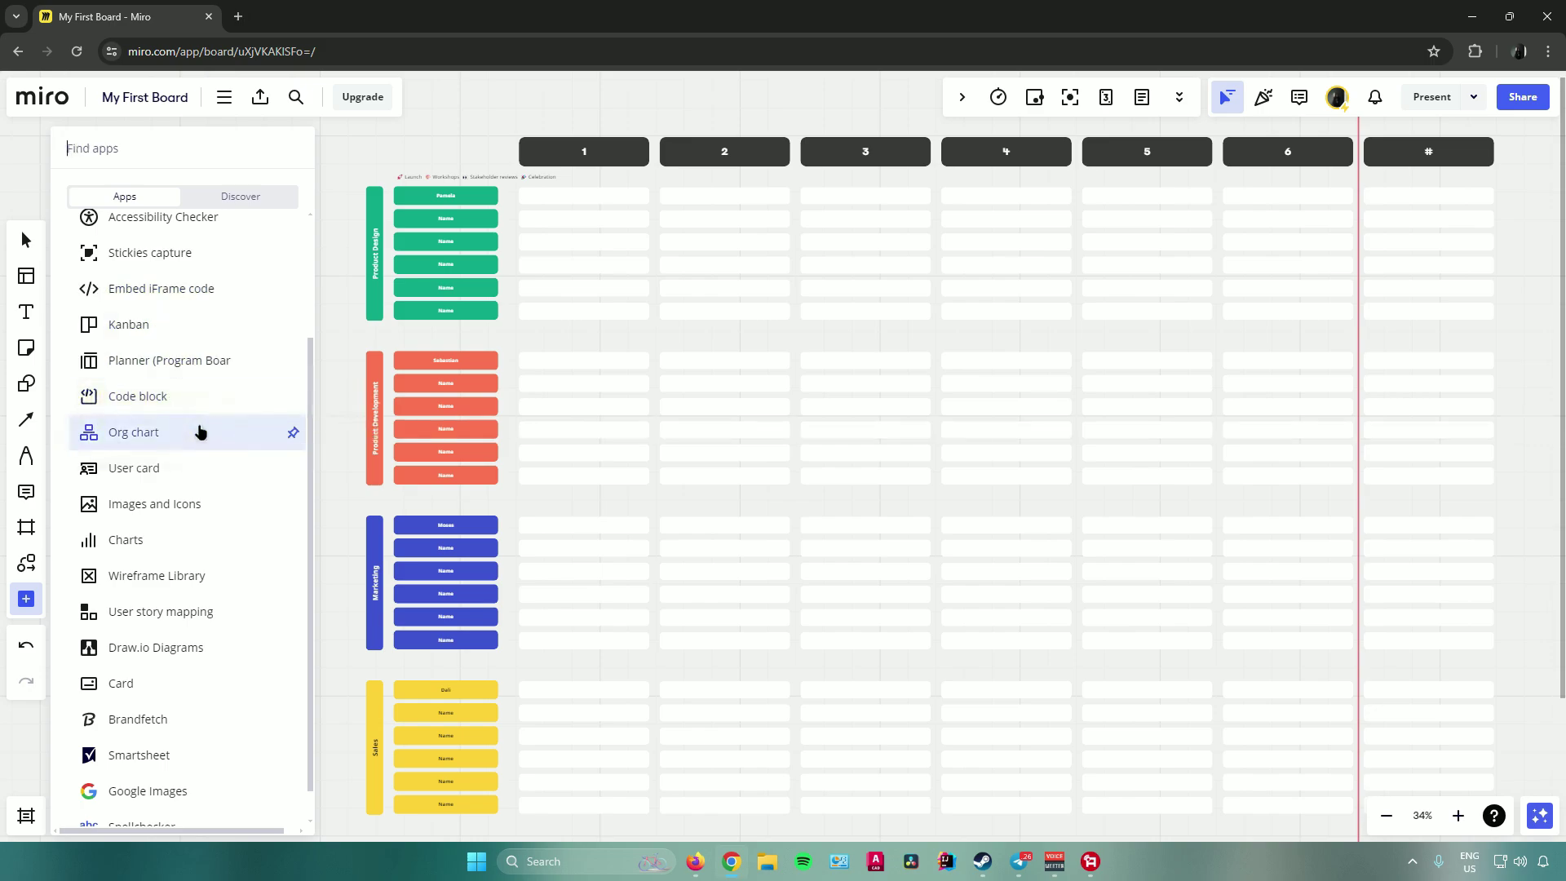
scroll(176, 456, down, 1)
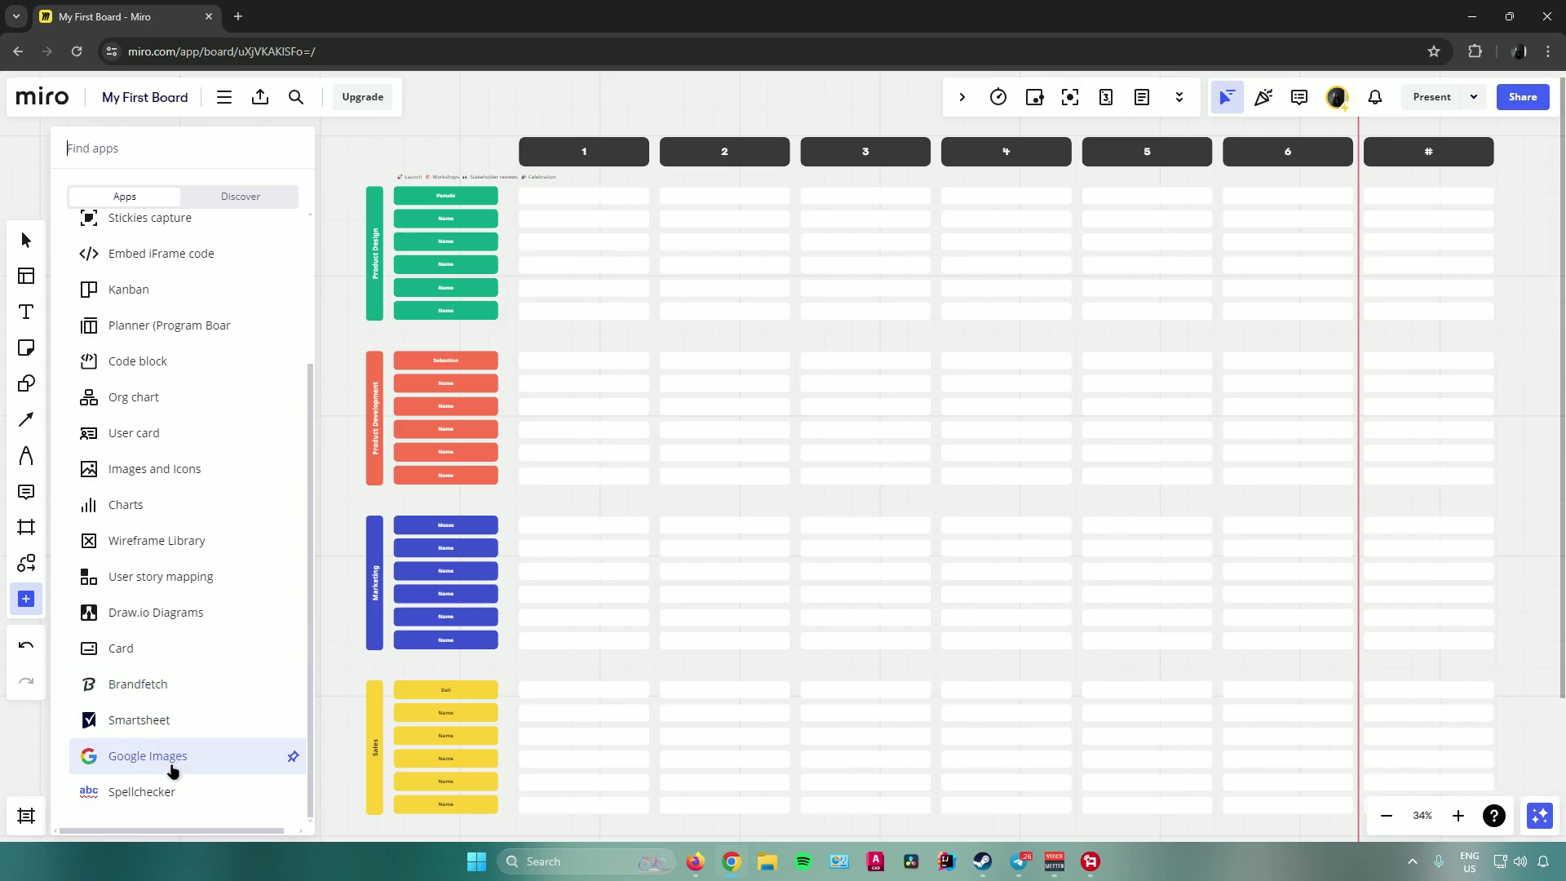
scroll(324, 451, up, 5)
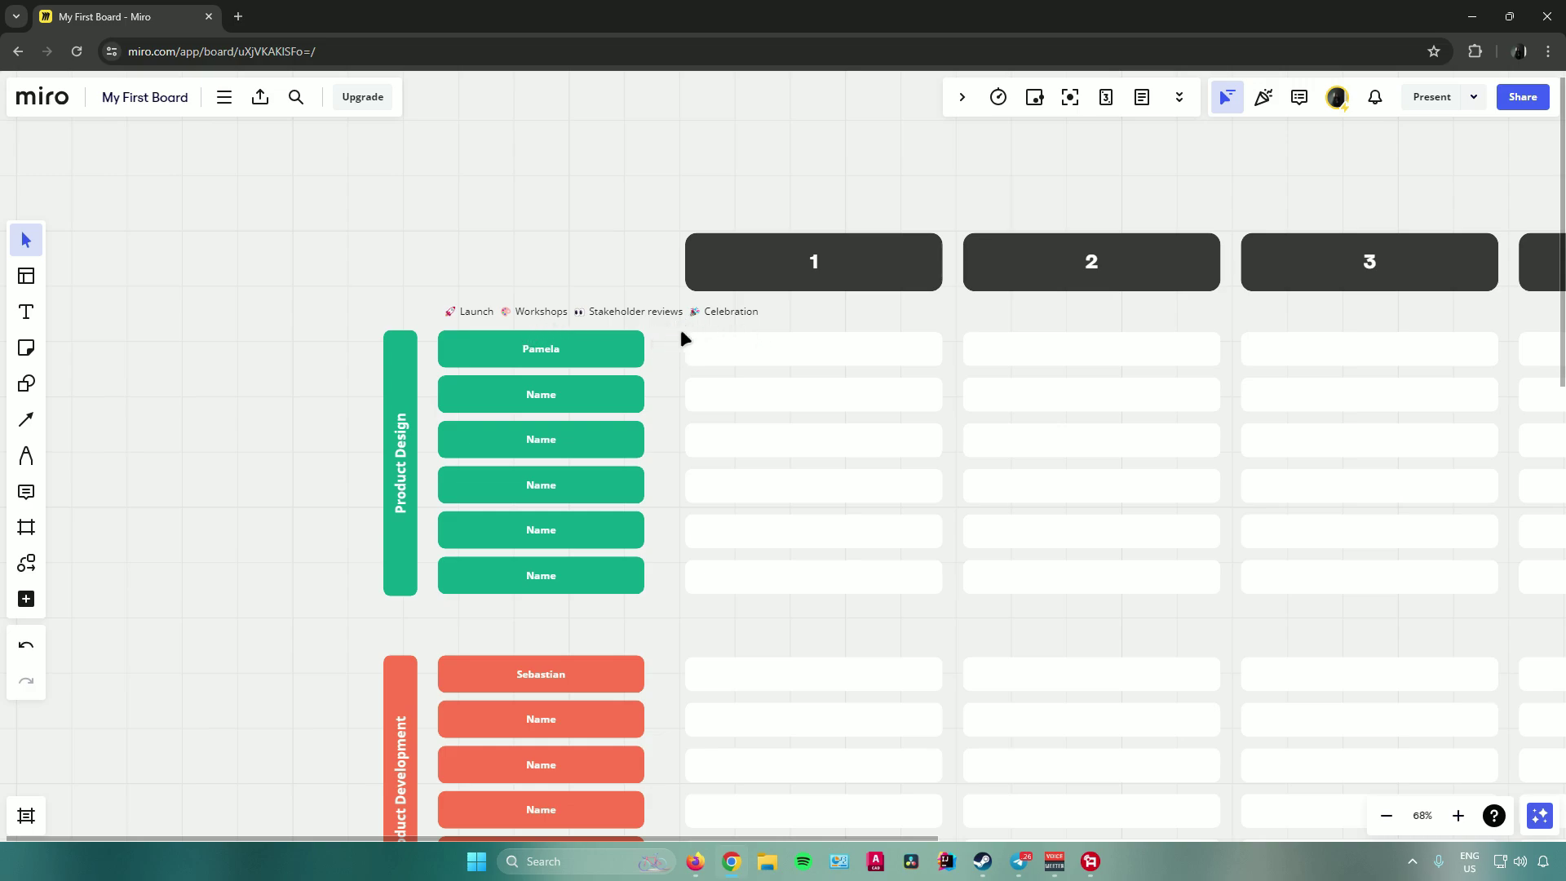
Add the 'Video Creation' text in column 1's first cell at font size 24
click(26, 312)
click(771, 353)
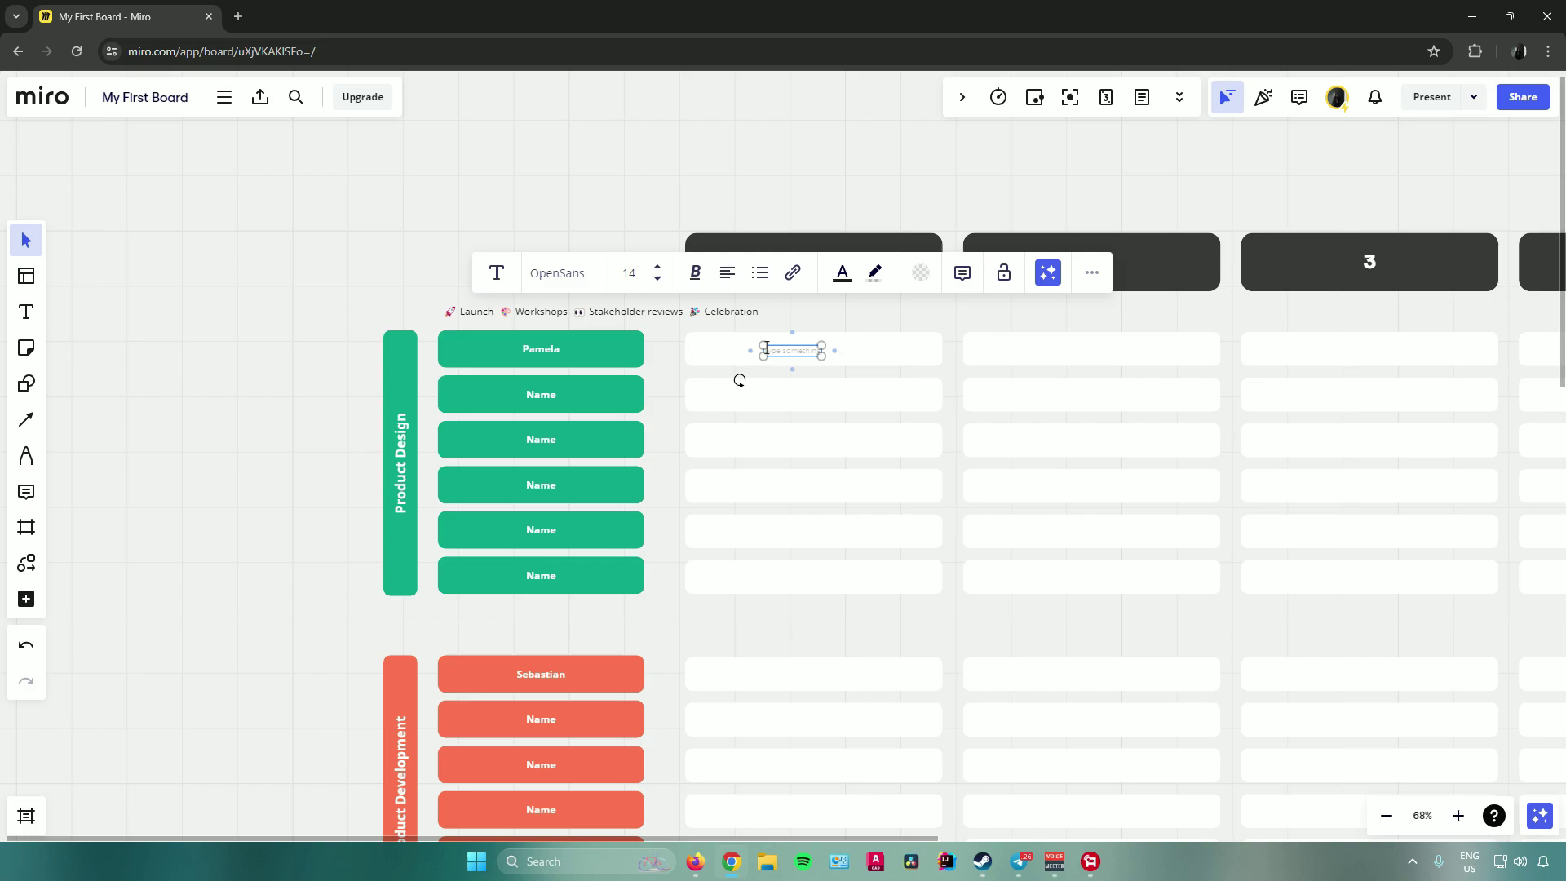
text(Ideas)
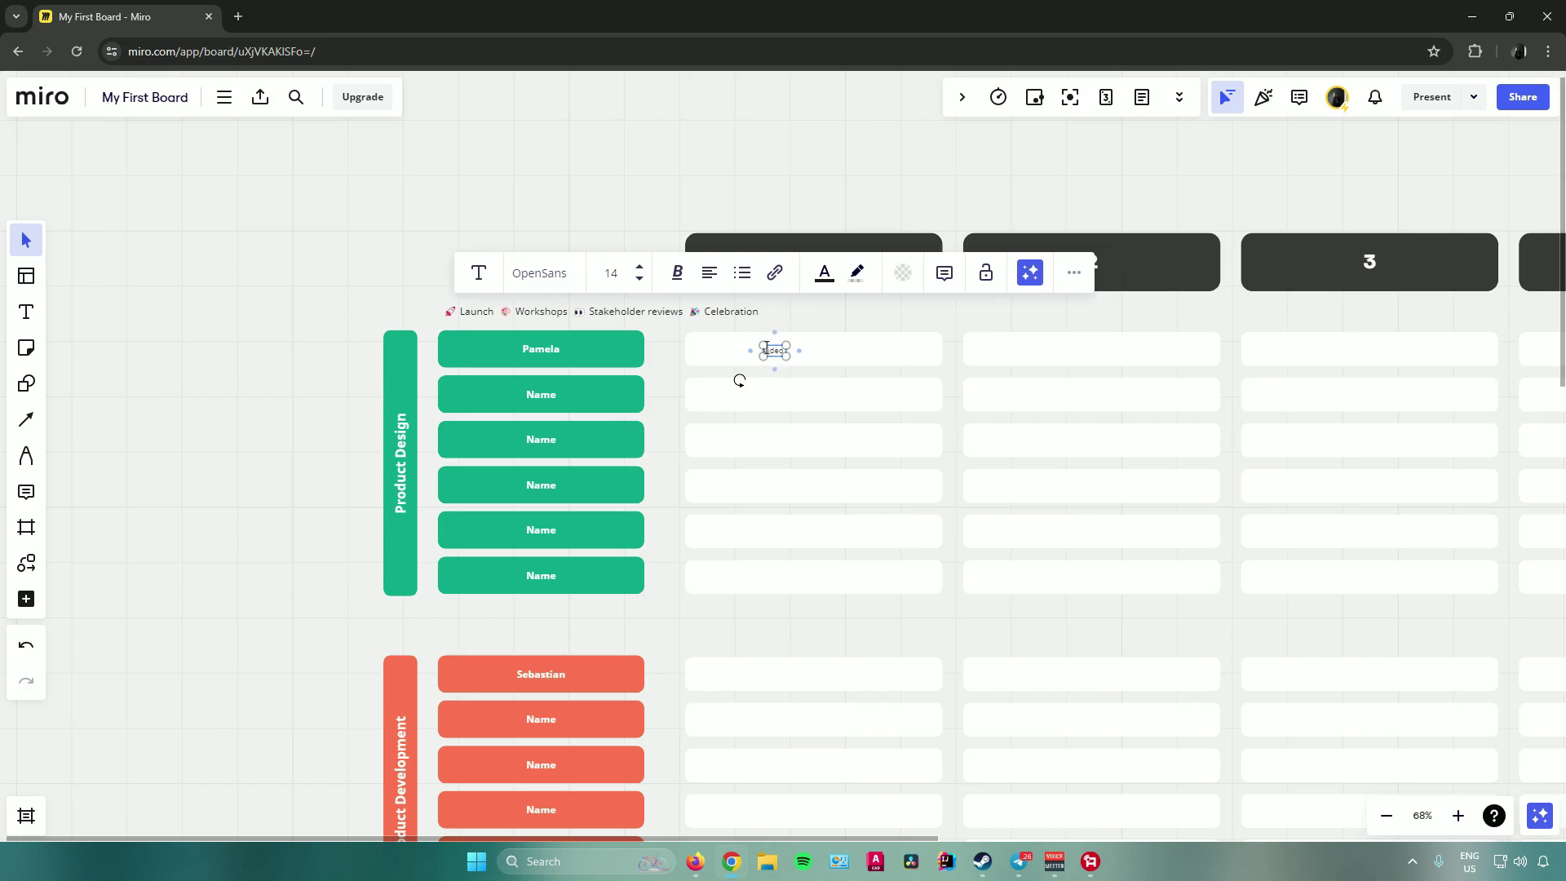
text( Creation)
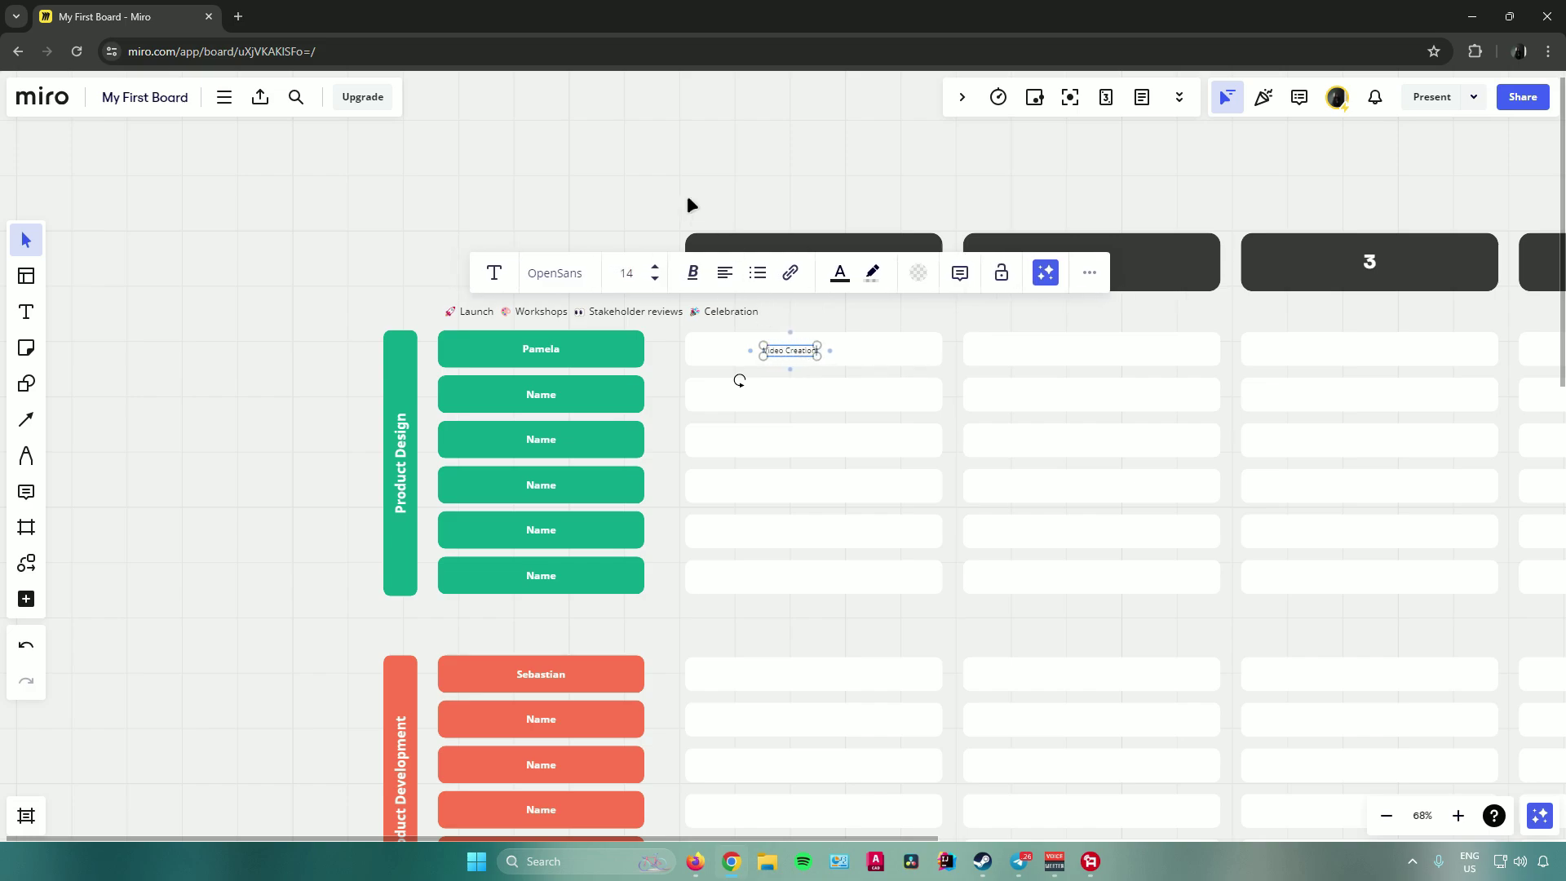
click(655, 267)
click(655, 267)
Look through the font list and text style options, leaving both unchanged
click(559, 272)
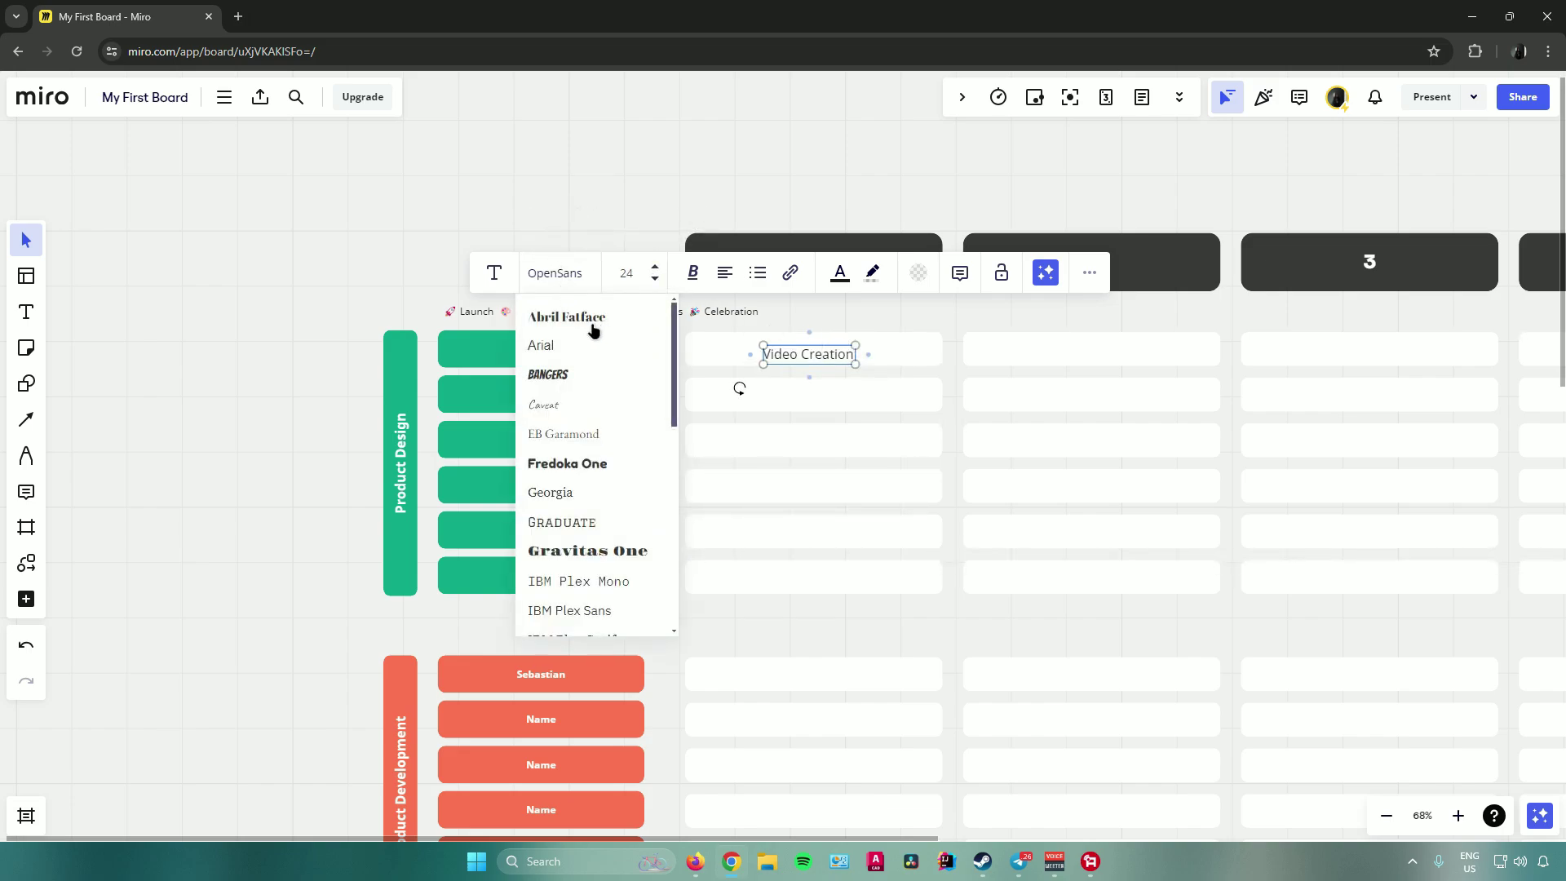
scroll(612, 343, down, 10)
scroll(575, 355, up, 10)
click(559, 272)
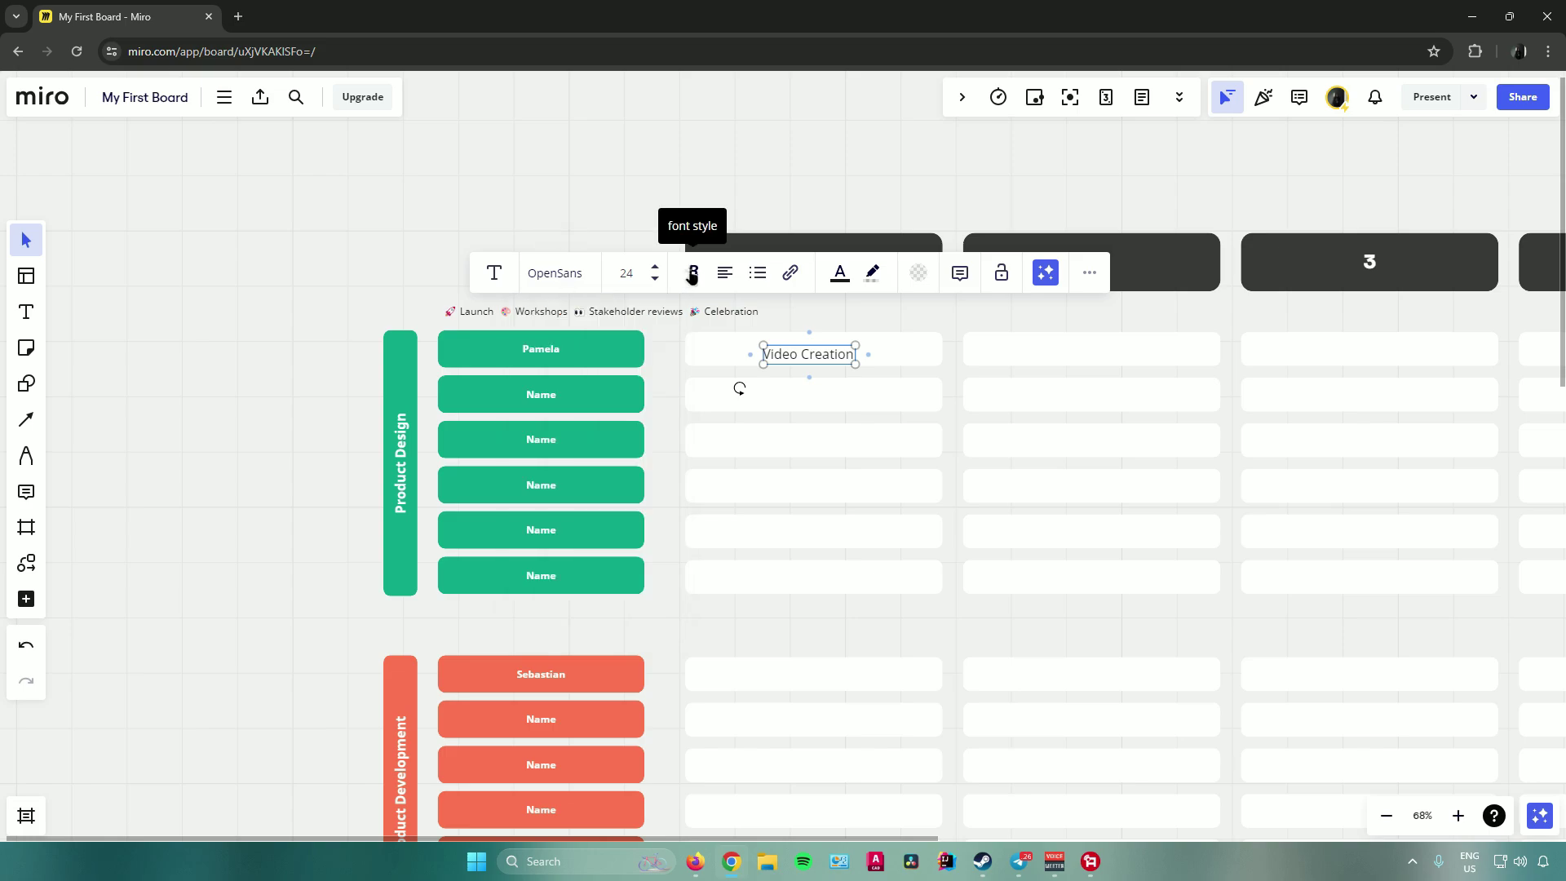
click(693, 274)
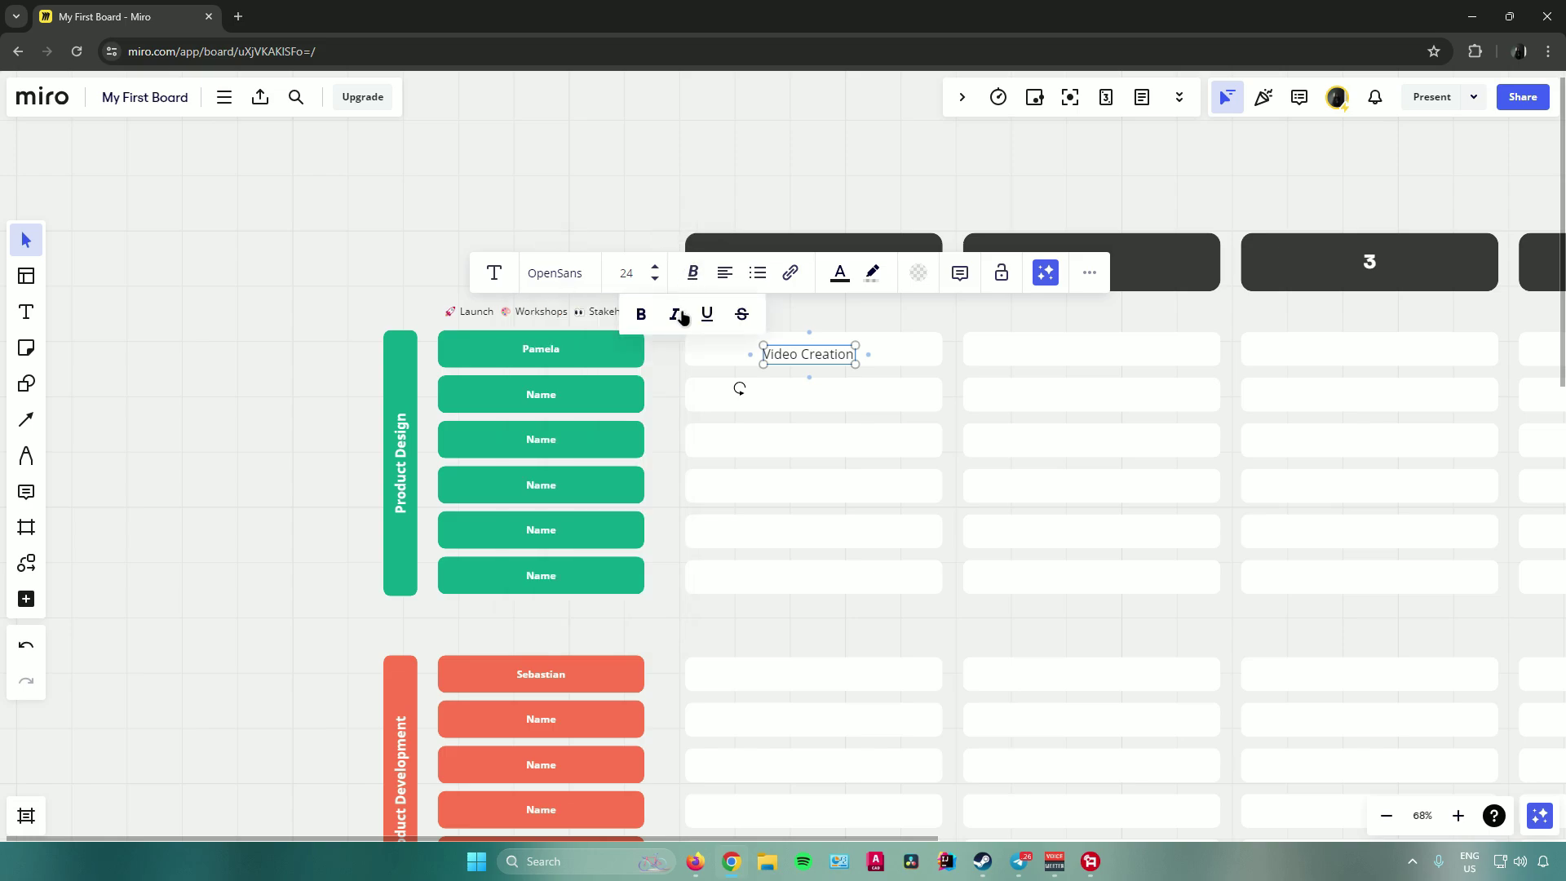
click(693, 272)
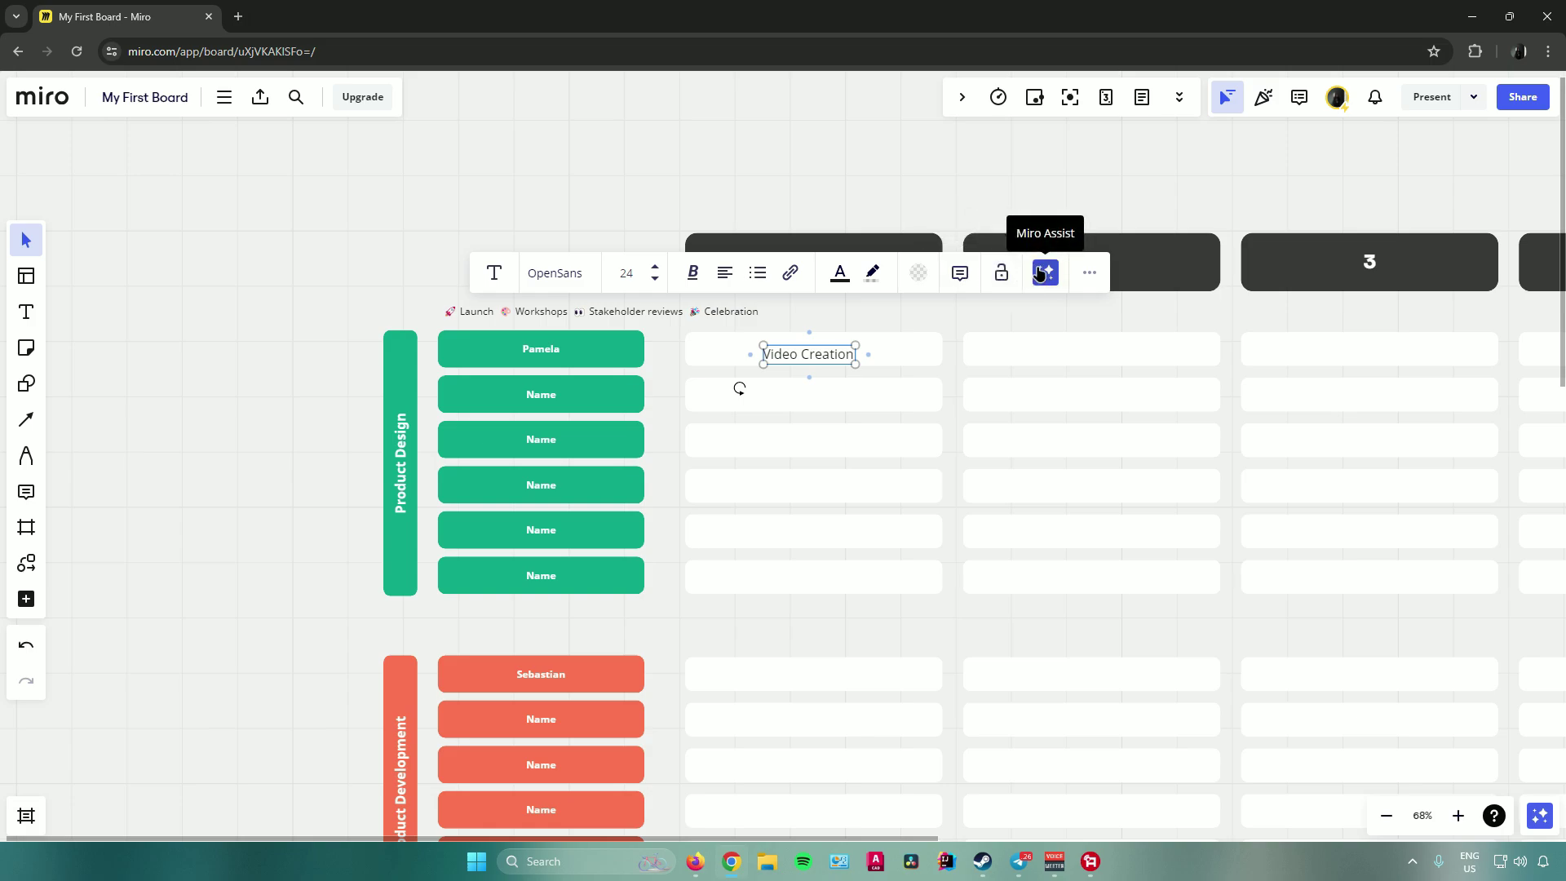
Drag the Video Creation text to the centre of its column 1 cell
click(1089, 273)
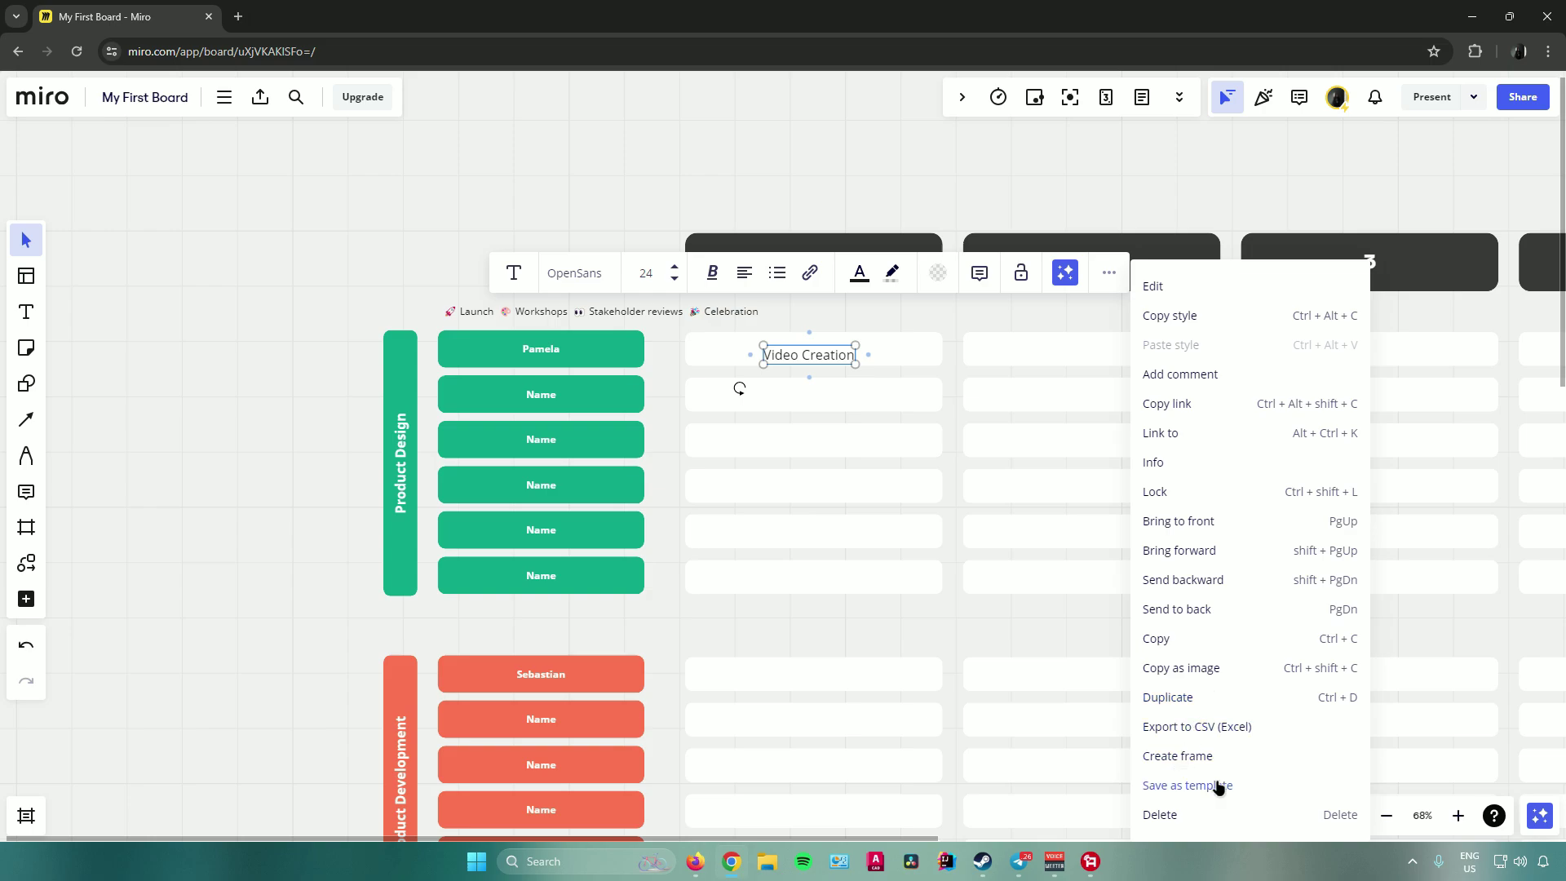
drag(815, 359, 824, 351)
click(487, 324)
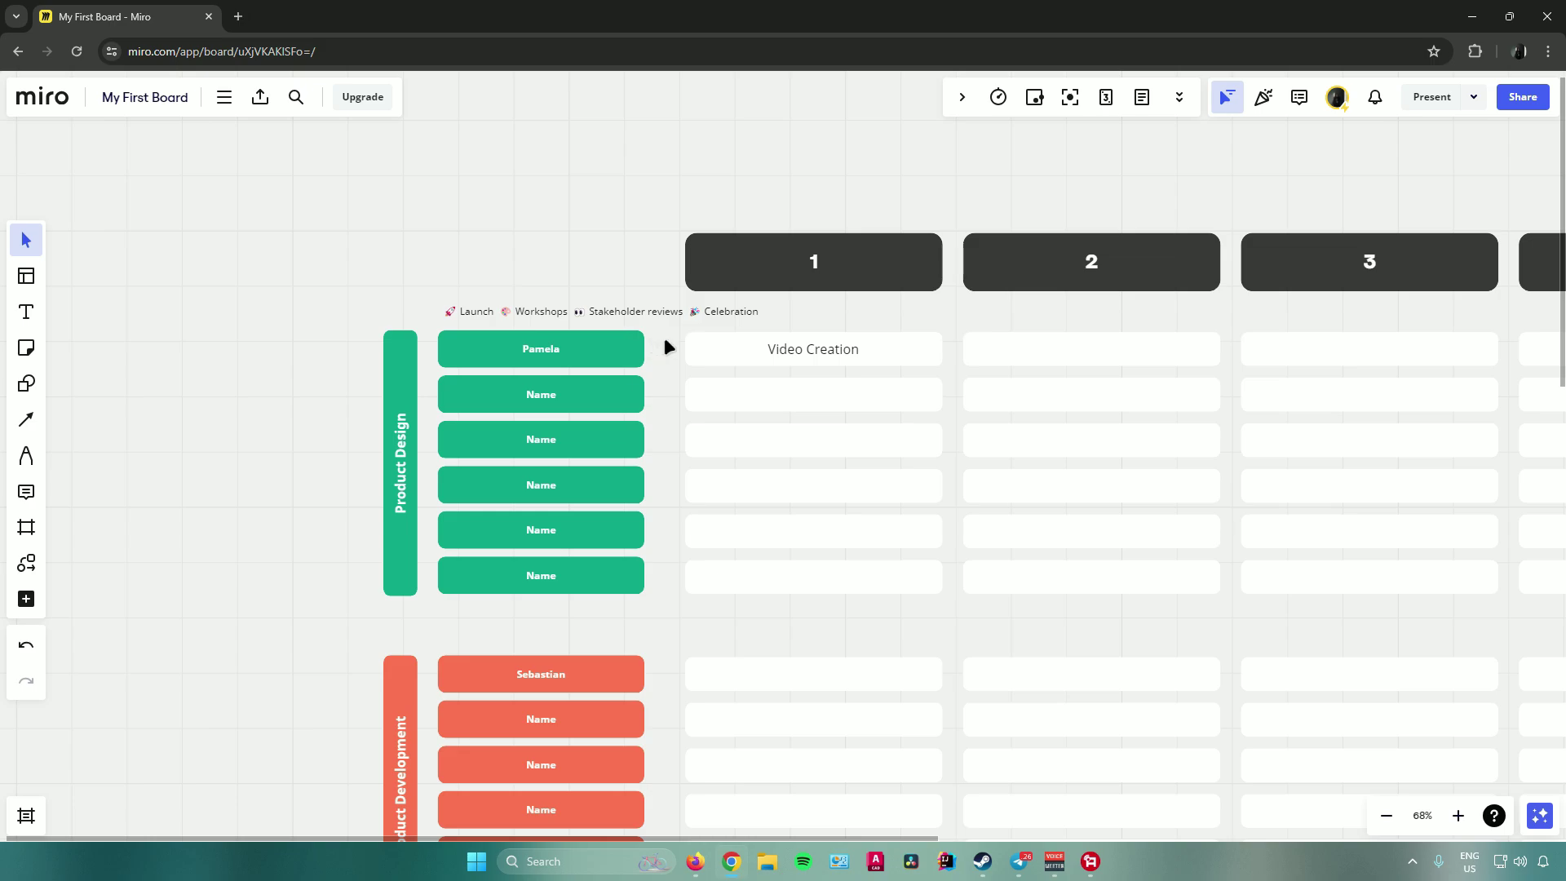
click(623, 346)
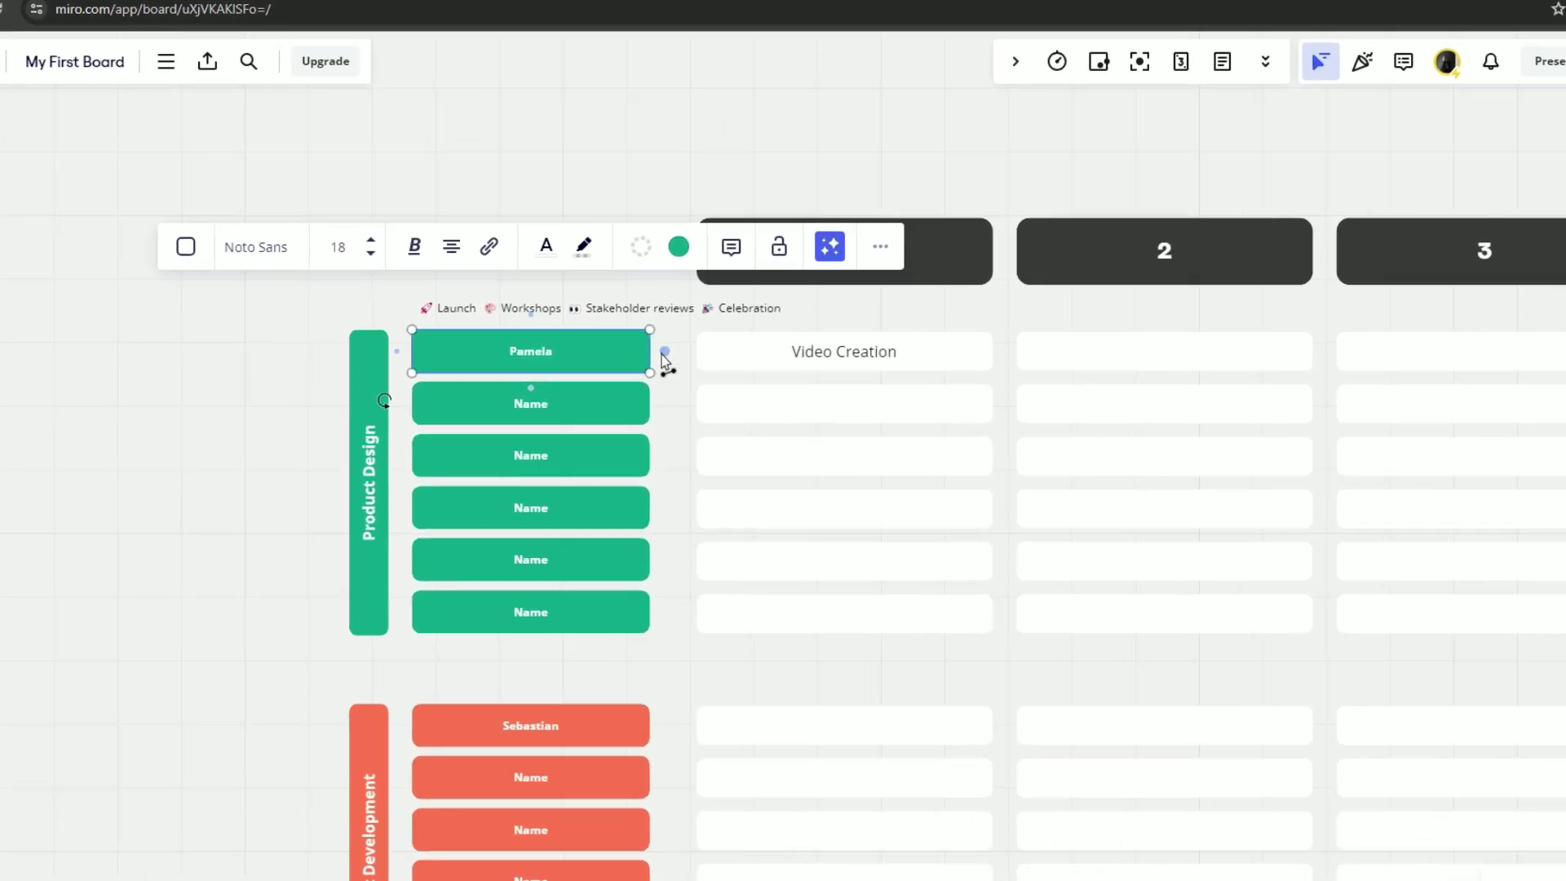
Draw a connector arrow from the first Product Design name box to Video Creation
mouse_move(667, 355)
mouse_down()
mouse_move(739, 365)
mouse_move(679, 349)
mouse_up()
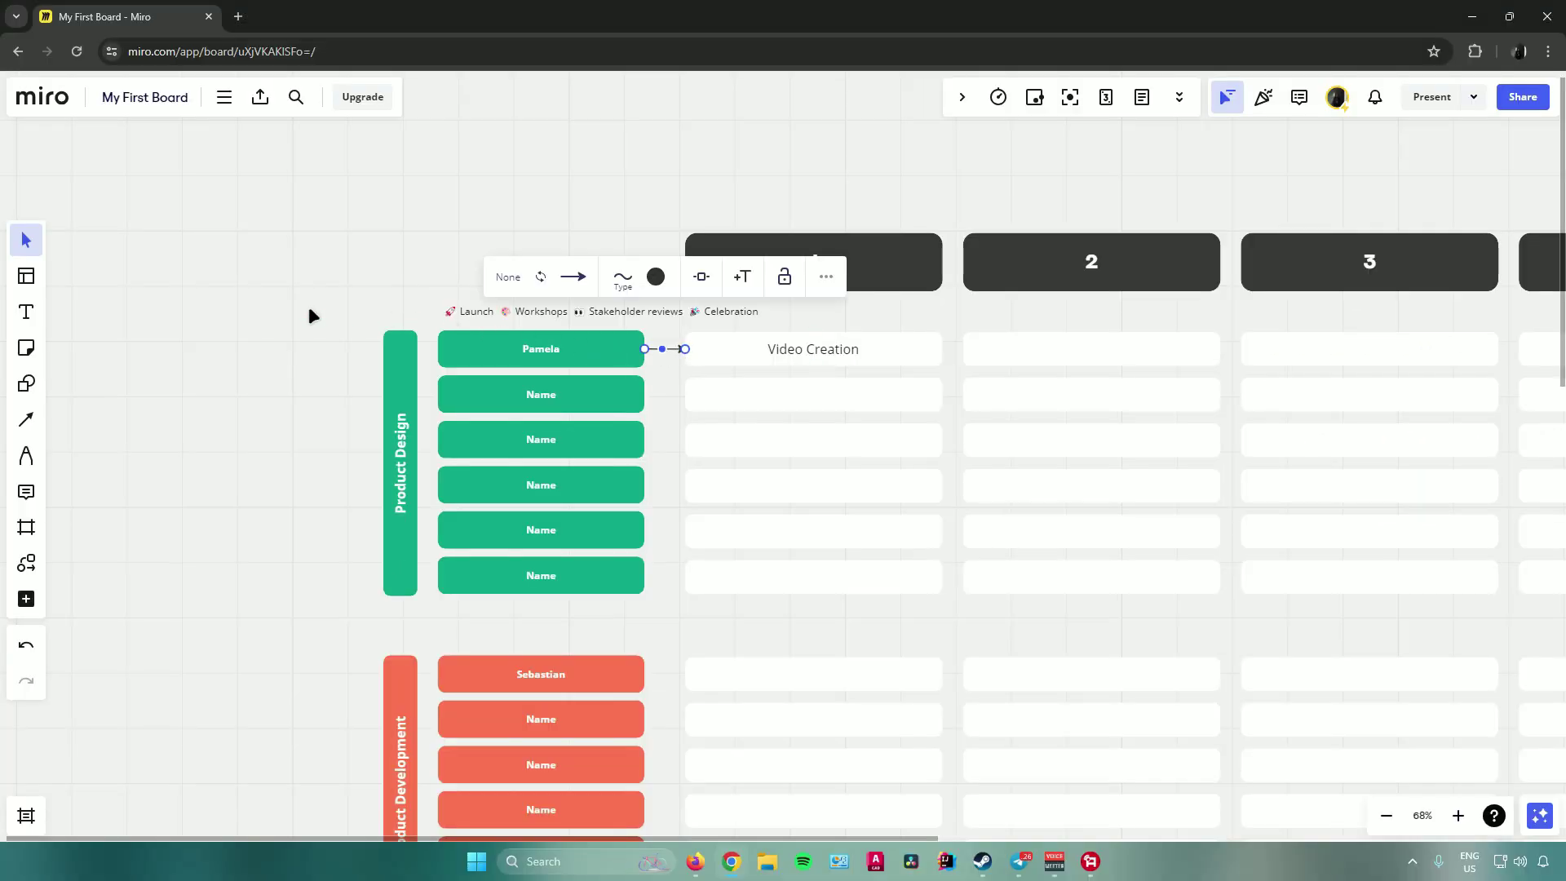
click(310, 305)
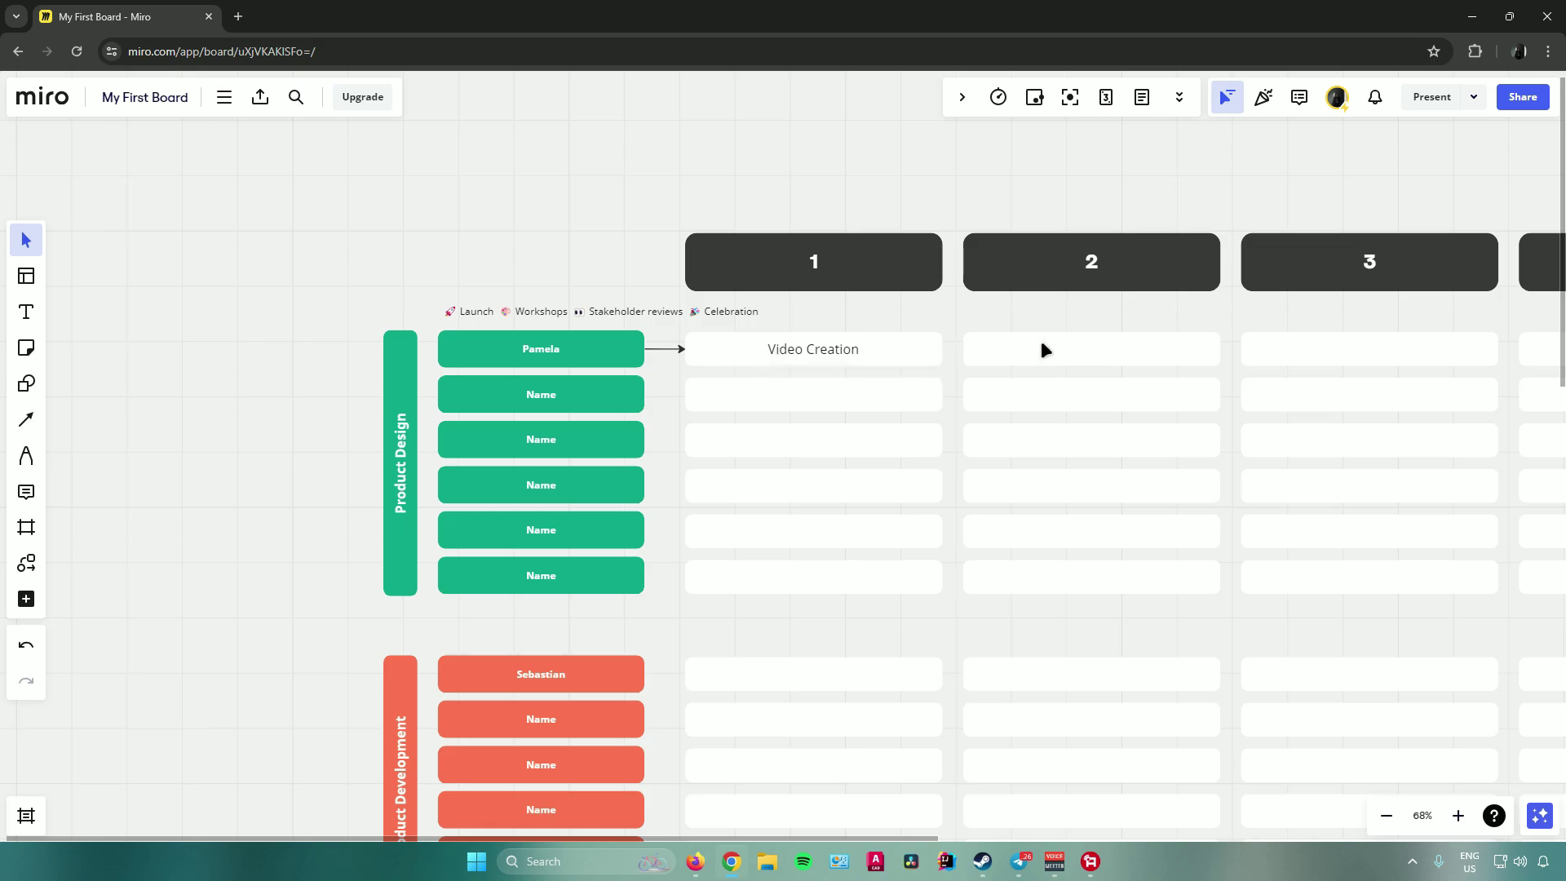
Type 'Editing' into column 2's first cell and 'Publishing' into column 3's first cell
click(27, 311)
click(1119, 353)
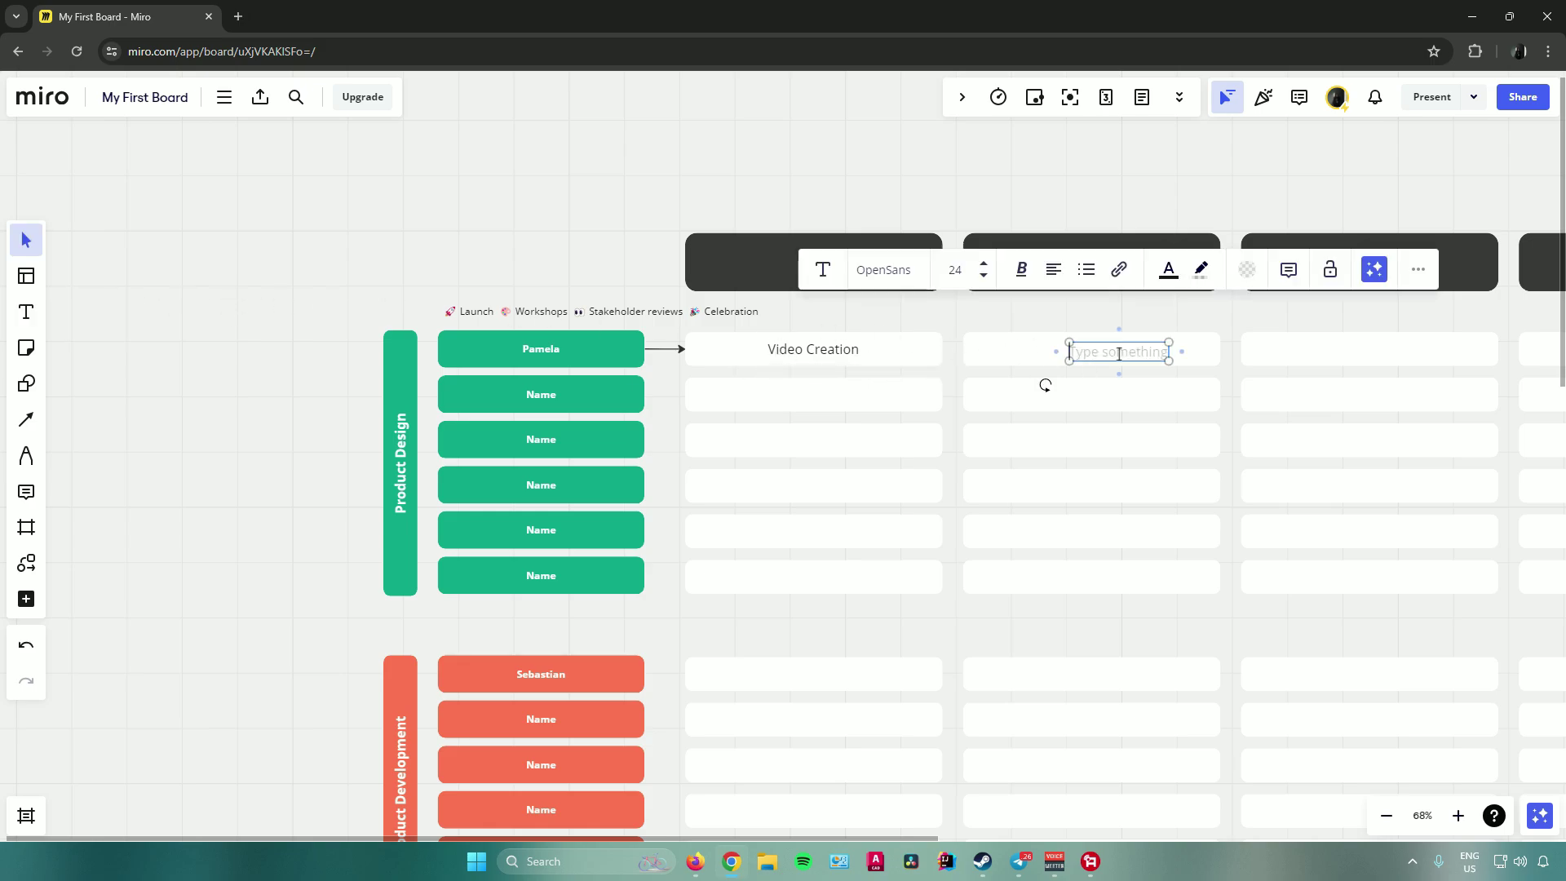
text(Editing)
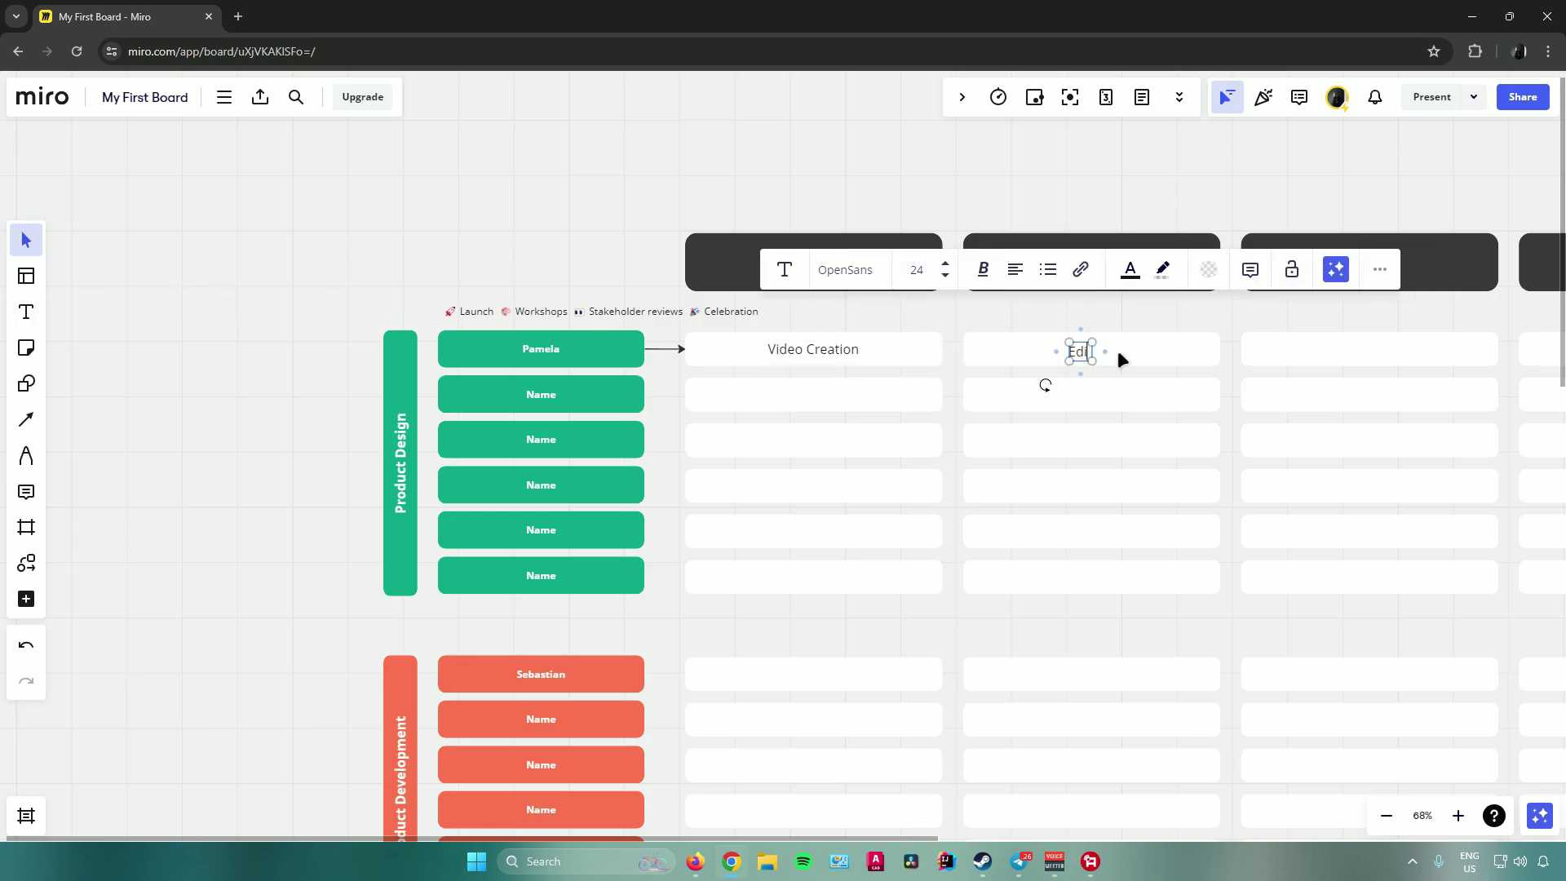
click(77, 242)
click(26, 312)
click(1391, 352)
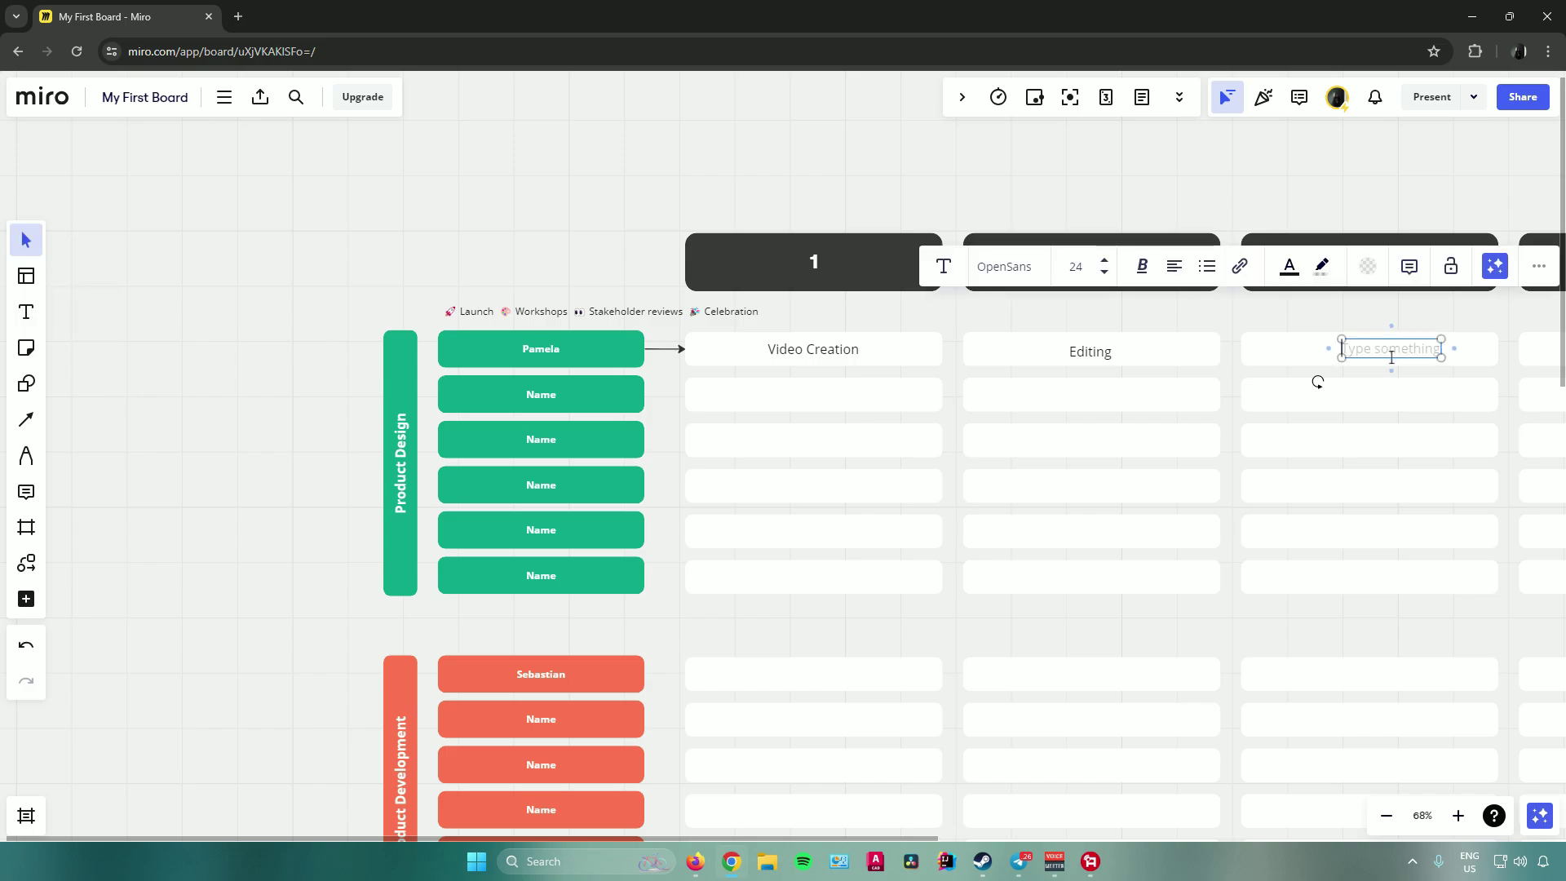
text(Publishing)
click(641, 286)
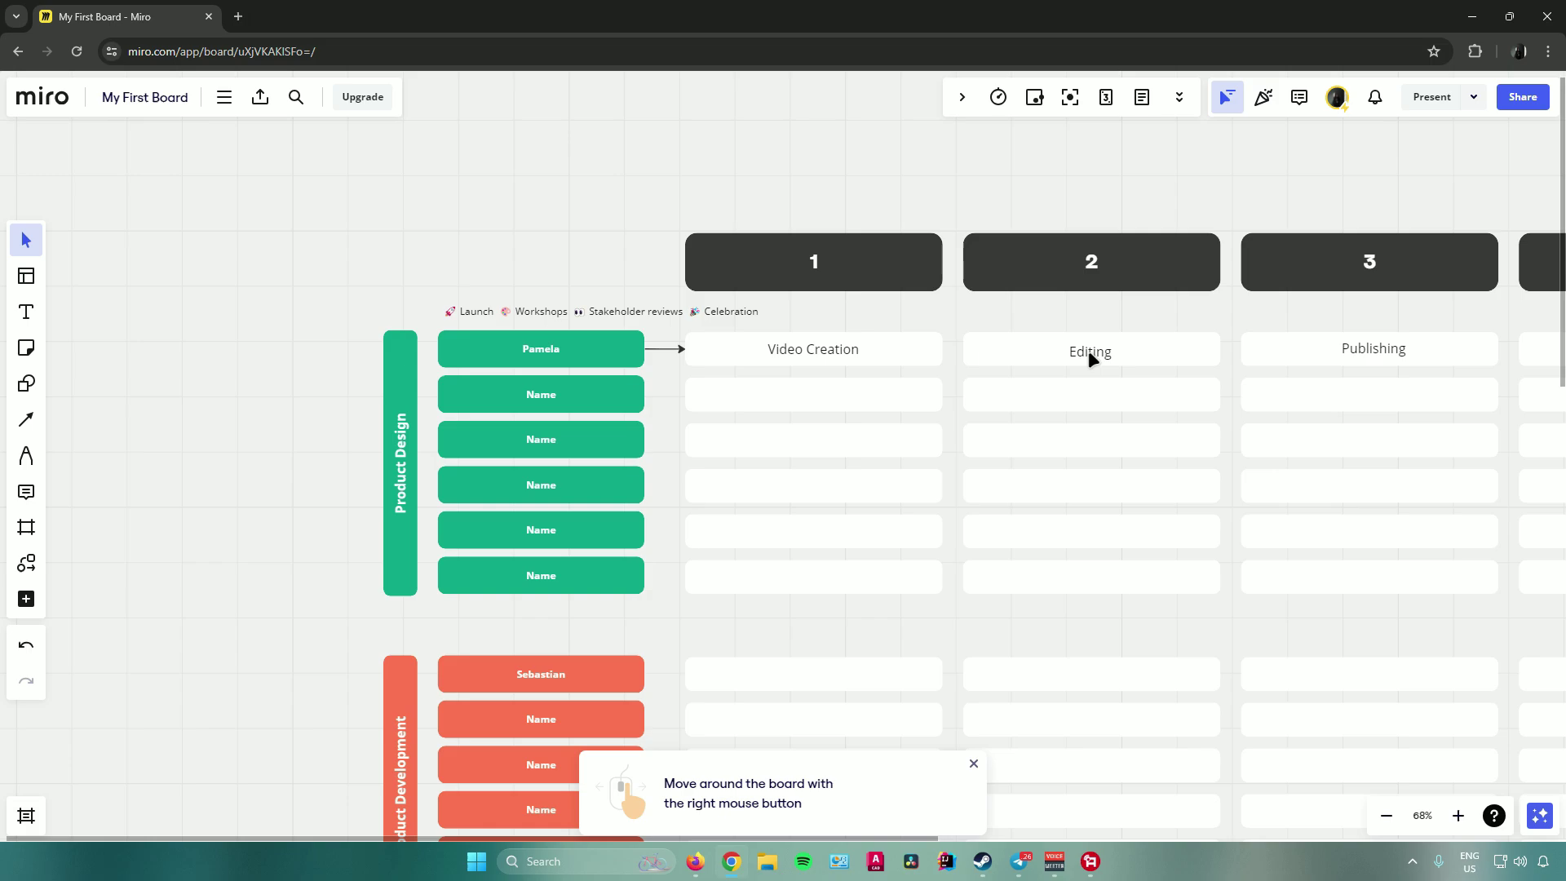
Draw arrows from Video Creation to Editing and from Editing to Publishing in the first Product Design row
click(900, 349)
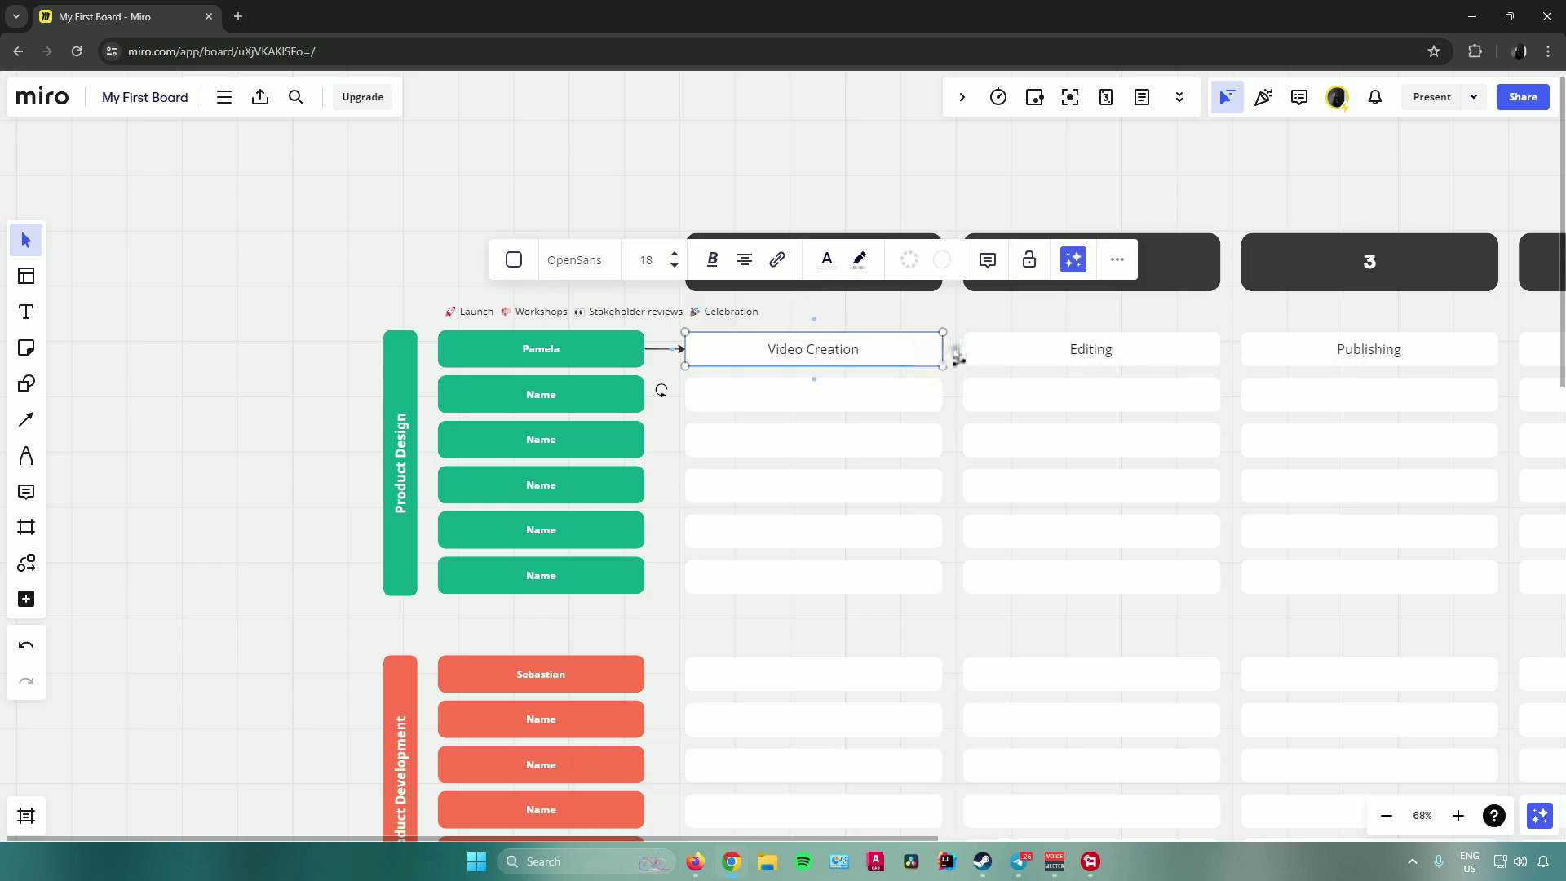
drag(955, 353, 963, 349)
click(1125, 351)
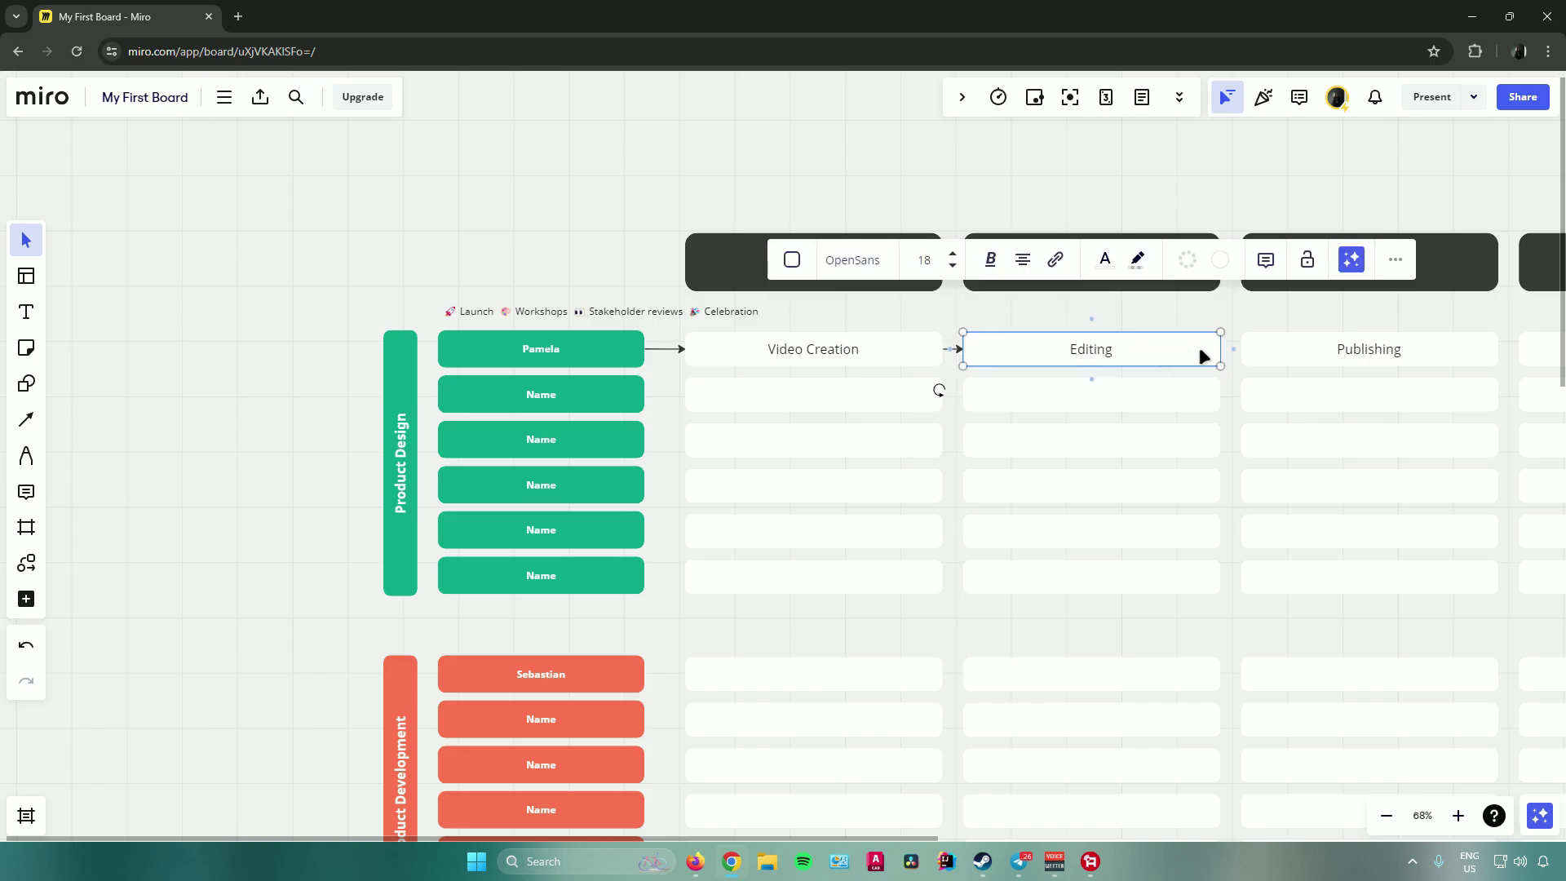
drag(1234, 359, 1240, 351)
click(889, 164)
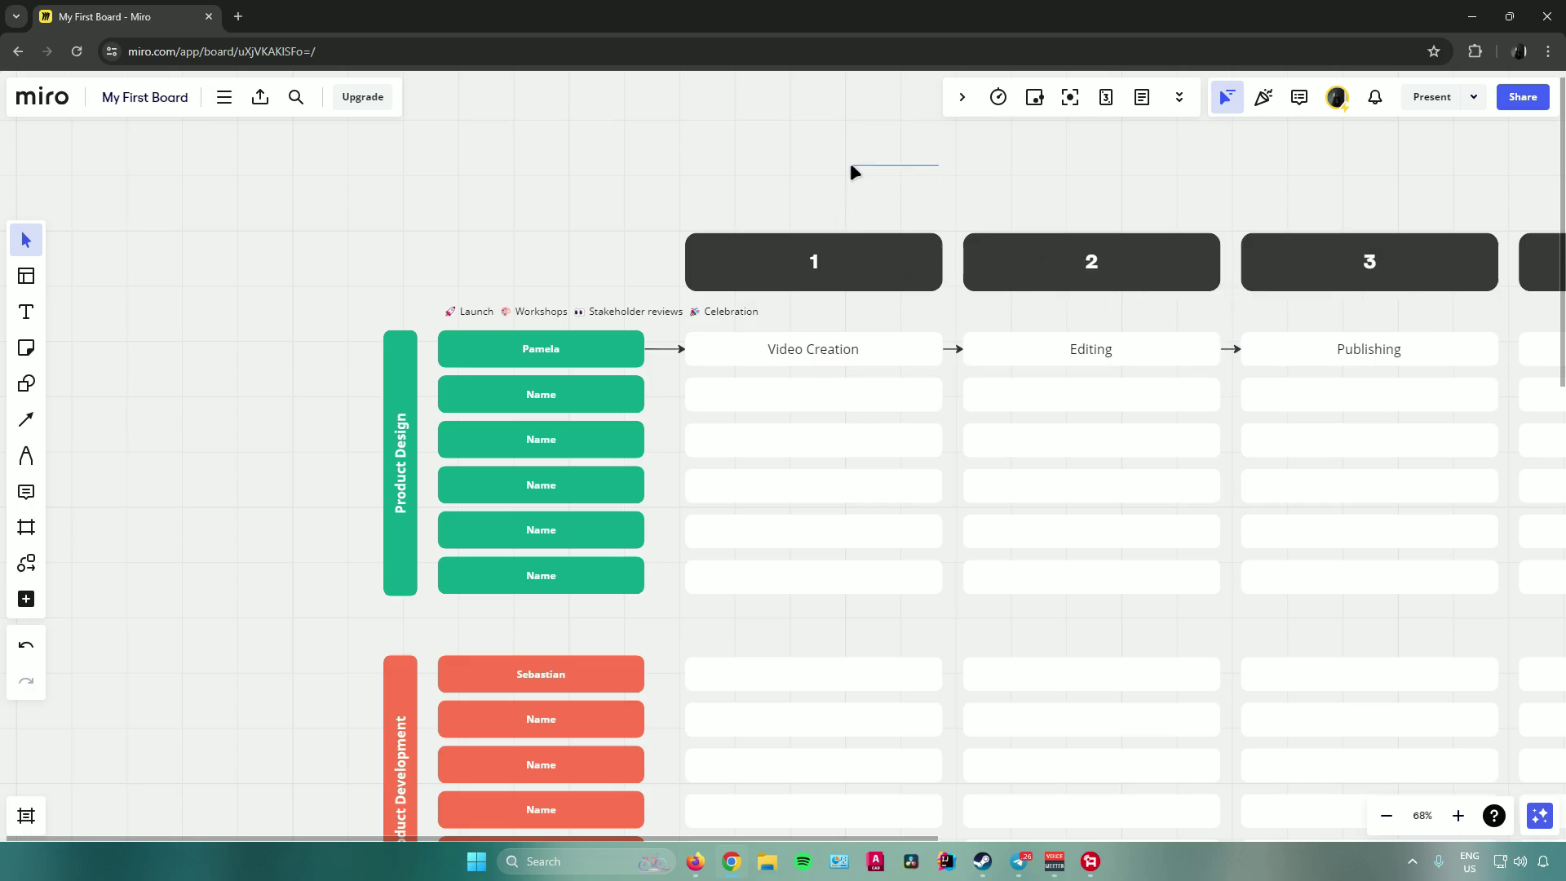
scroll(979, 174, up, 2)
scroll(983, 183, right, 5)
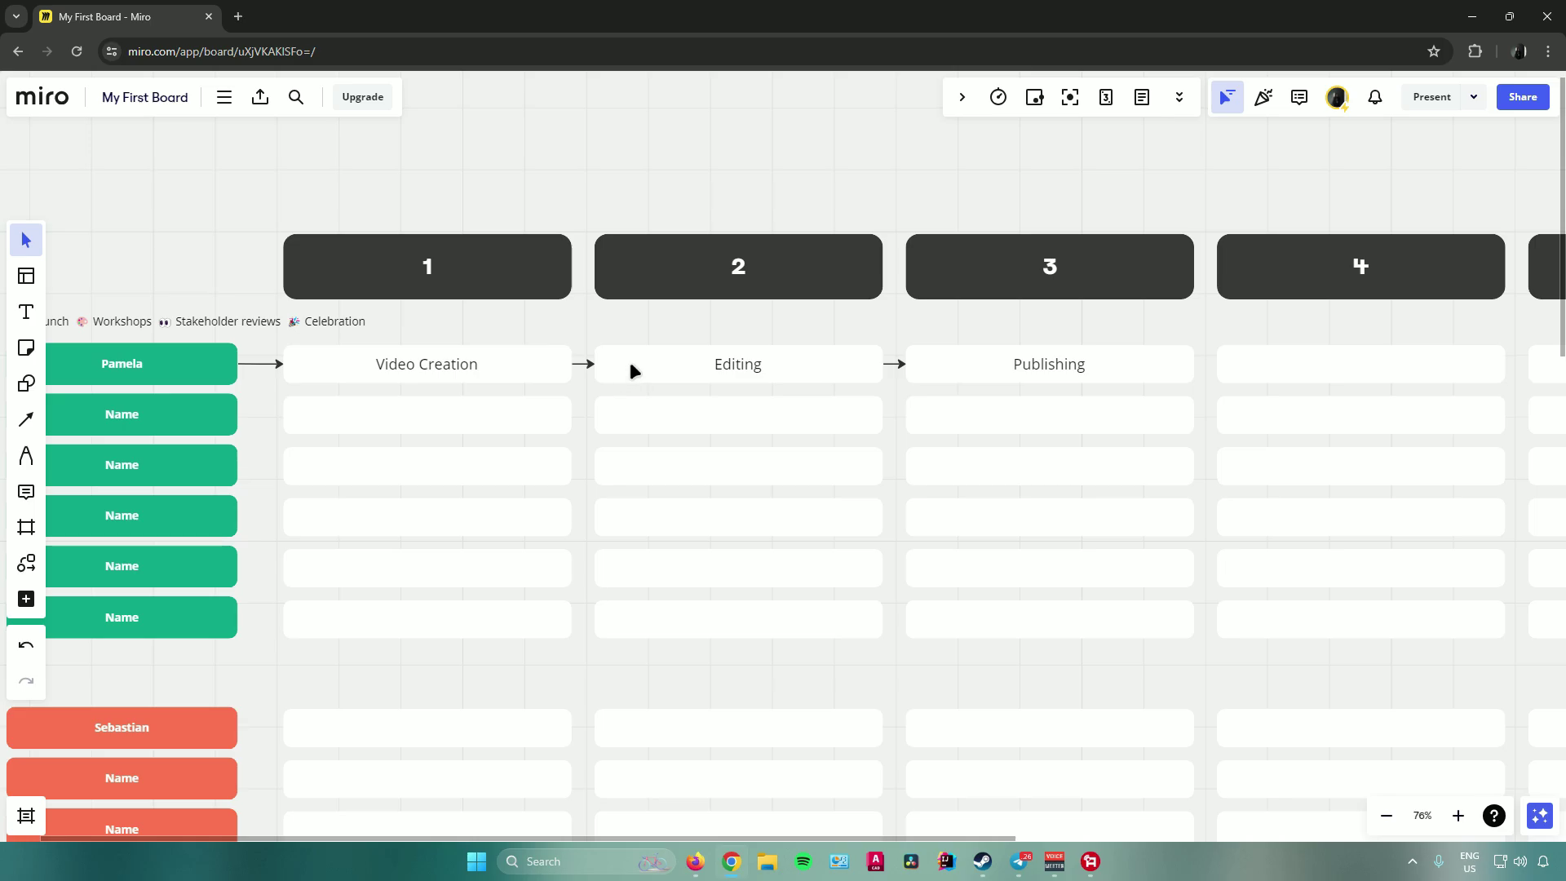
scroll(629, 360, left, 2)
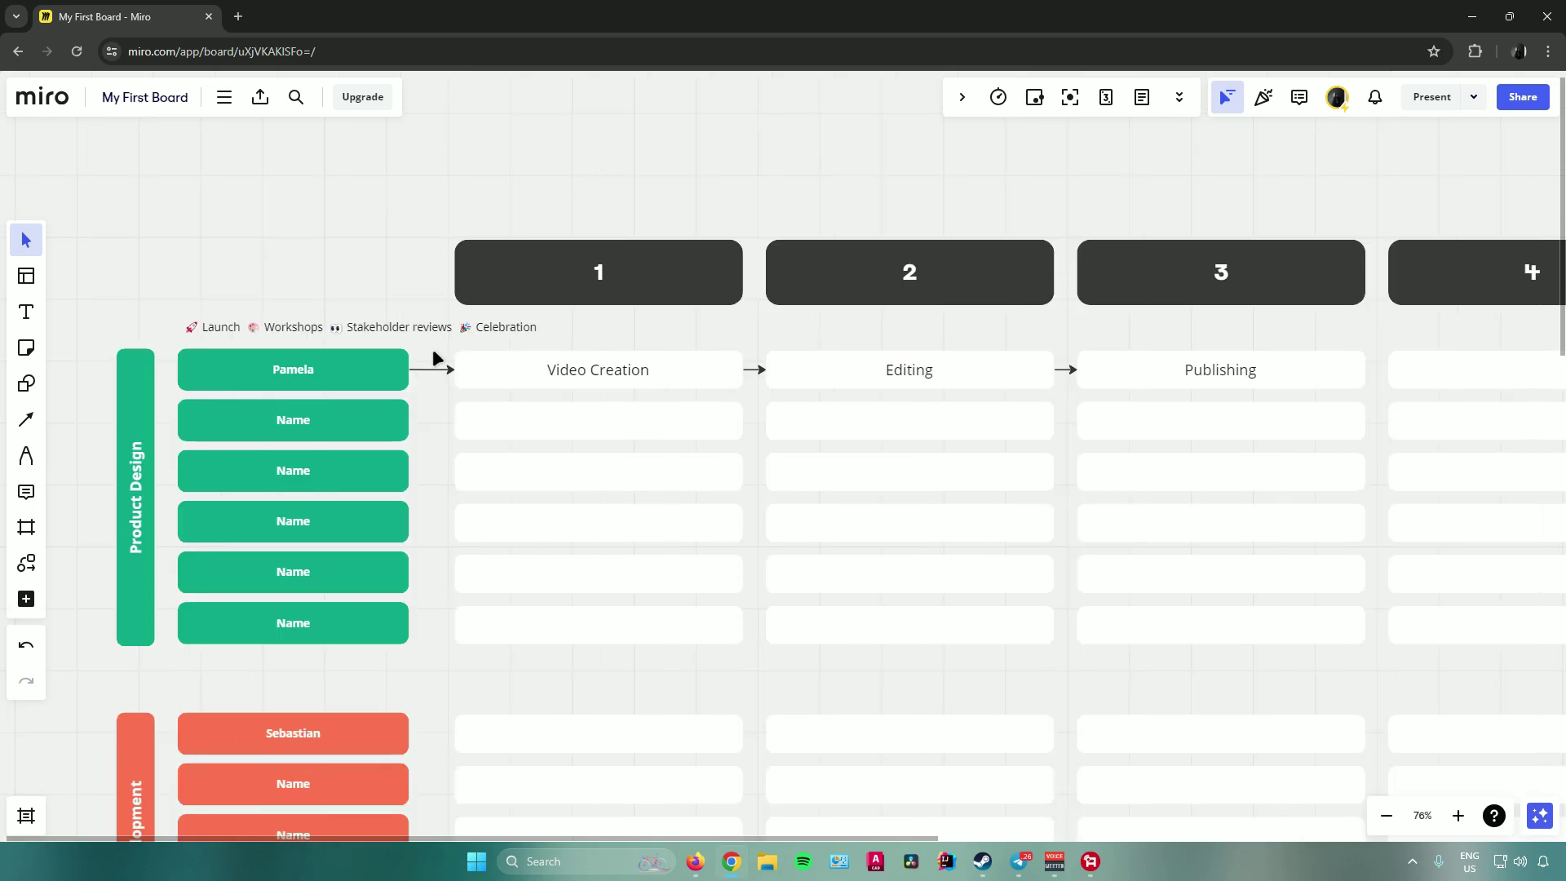
Recolour the arrow from the Pamela card into Video Creation red
click(439, 368)
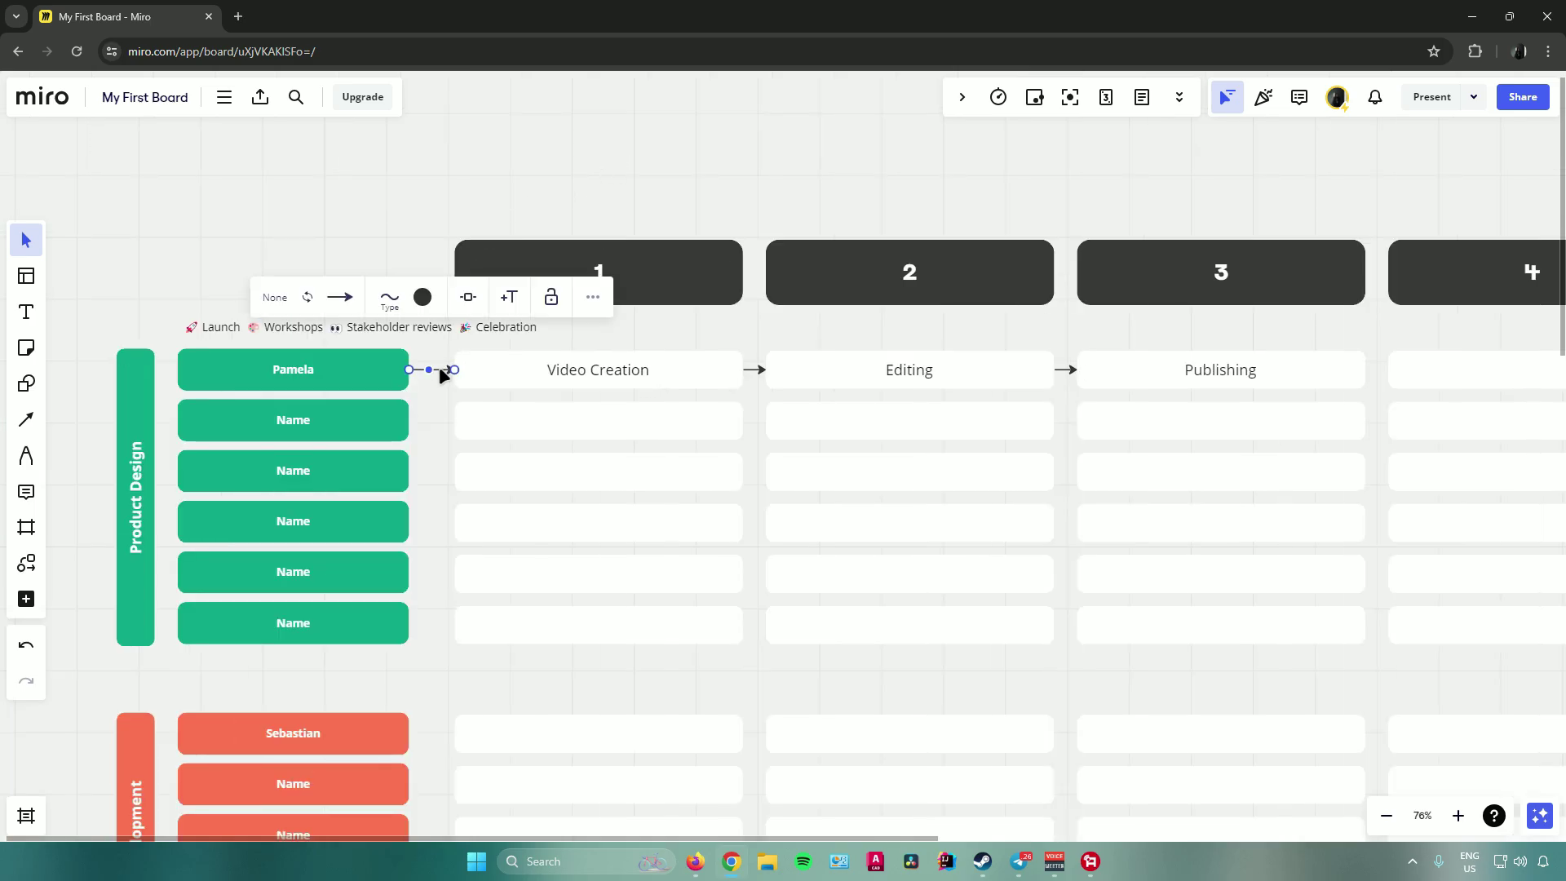
click(390, 299)
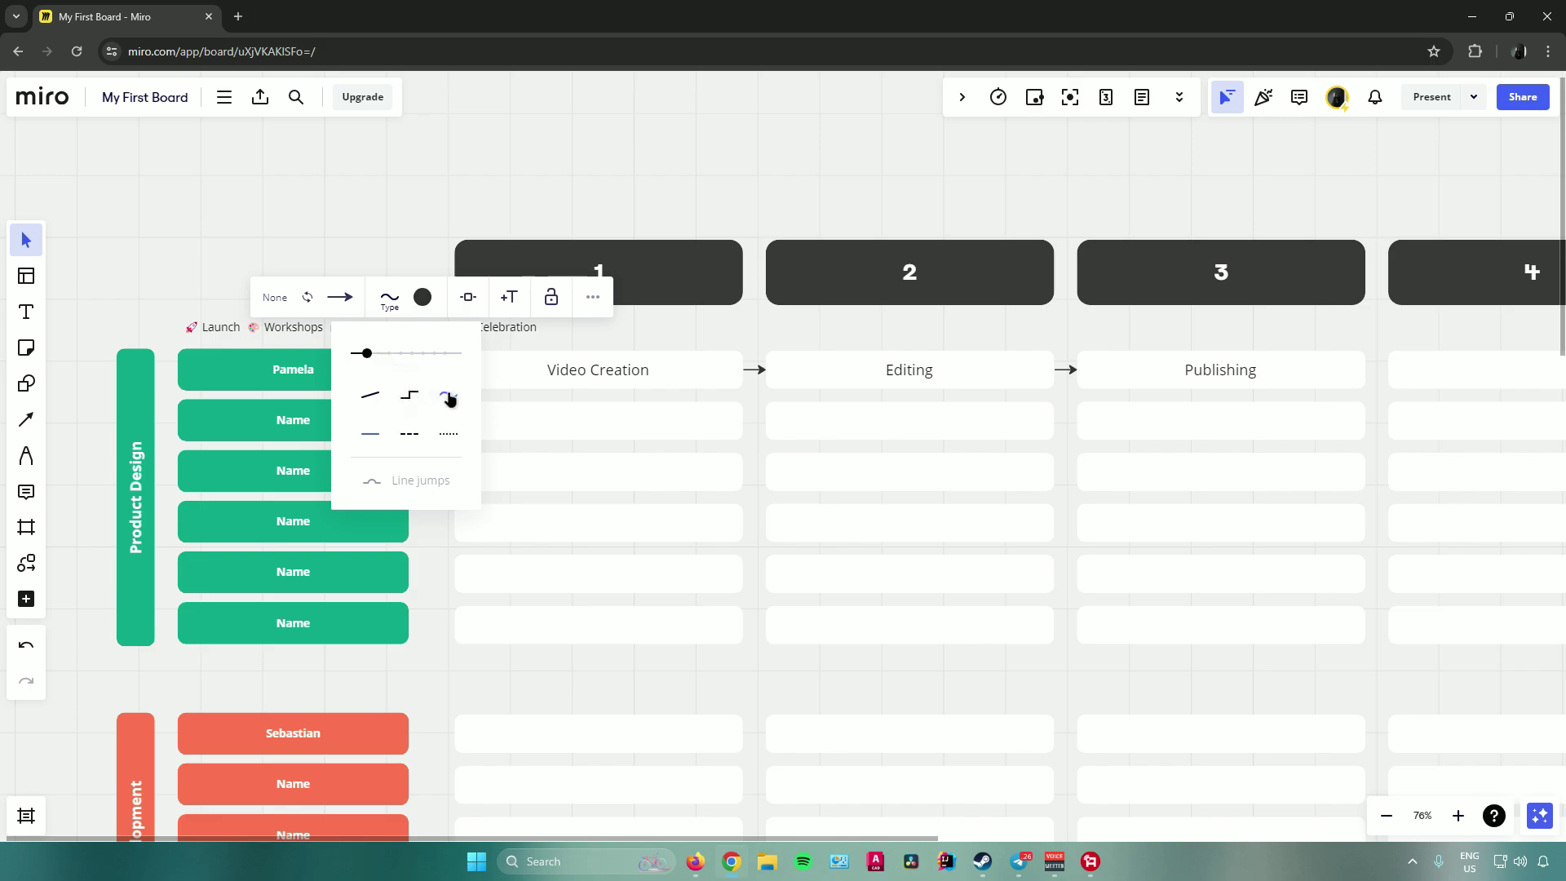
click(423, 297)
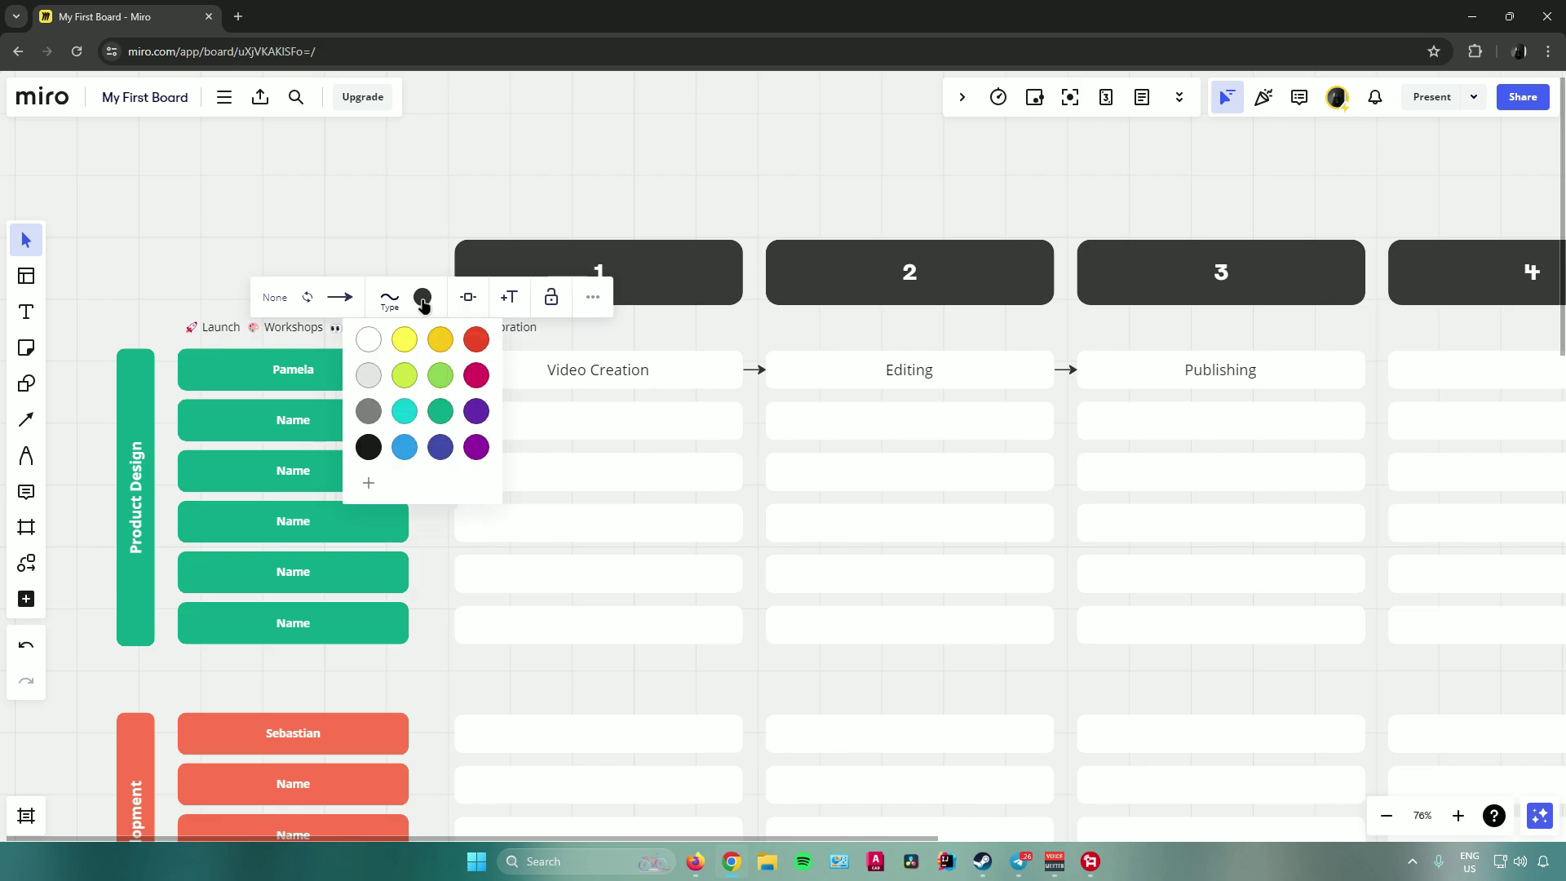
click(476, 335)
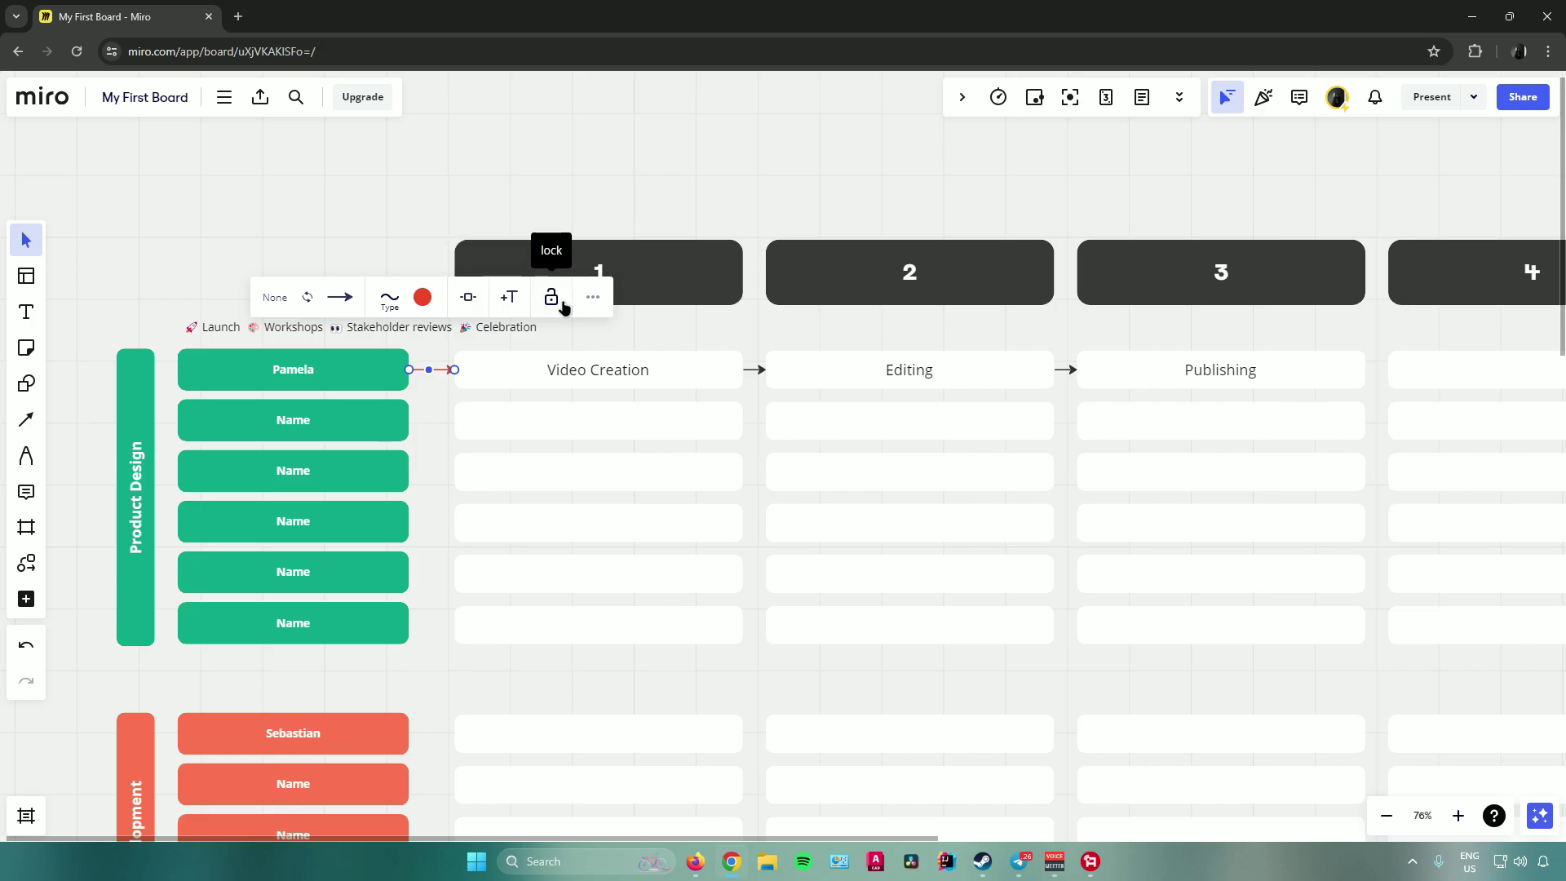
click(591, 300)
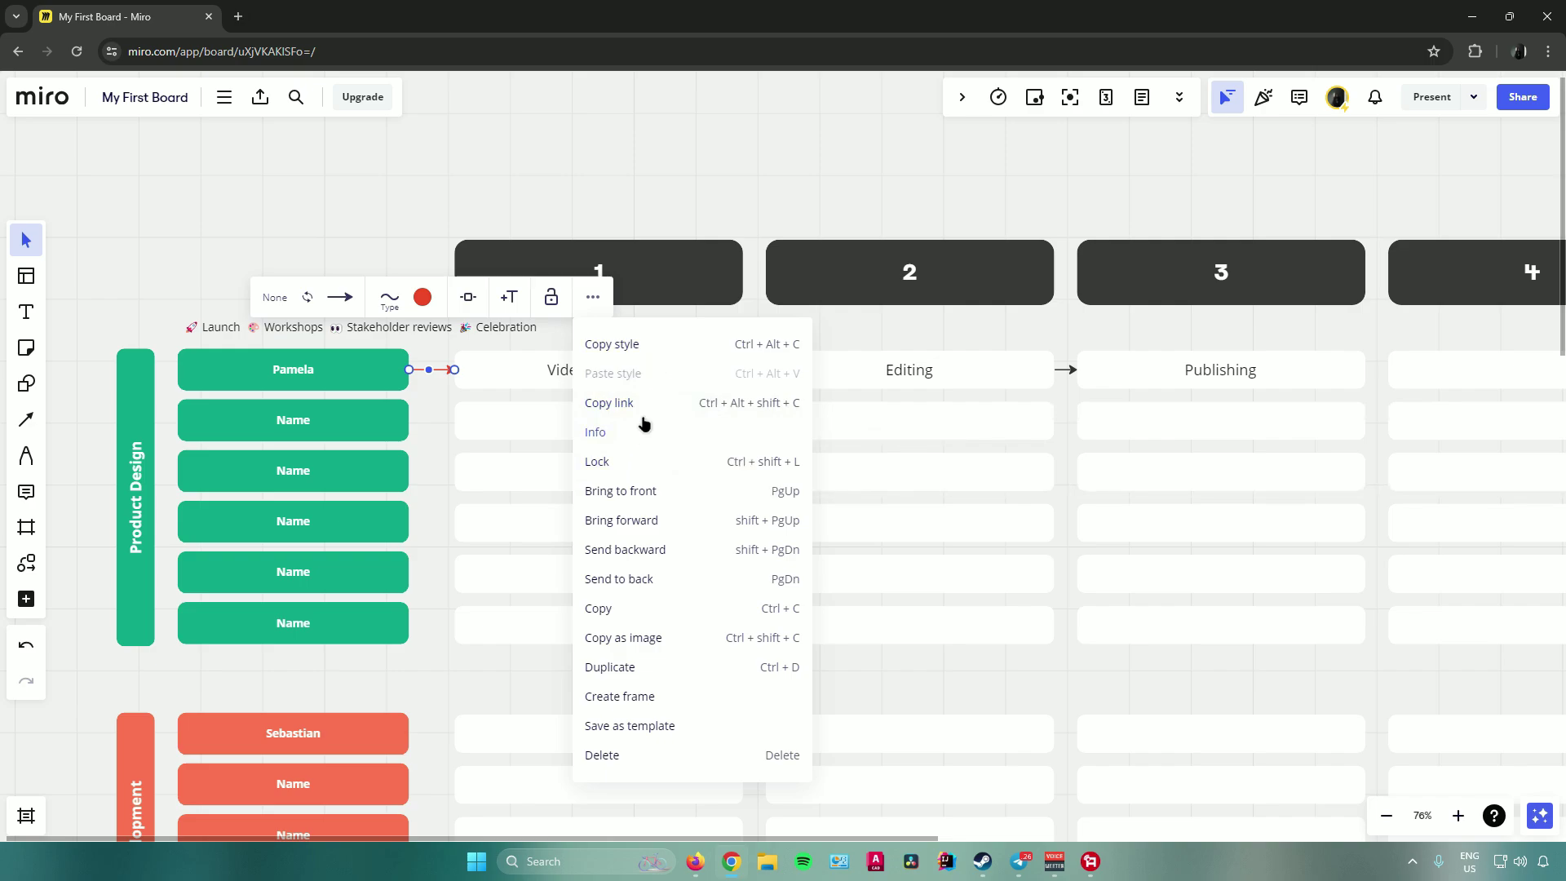
click(298, 231)
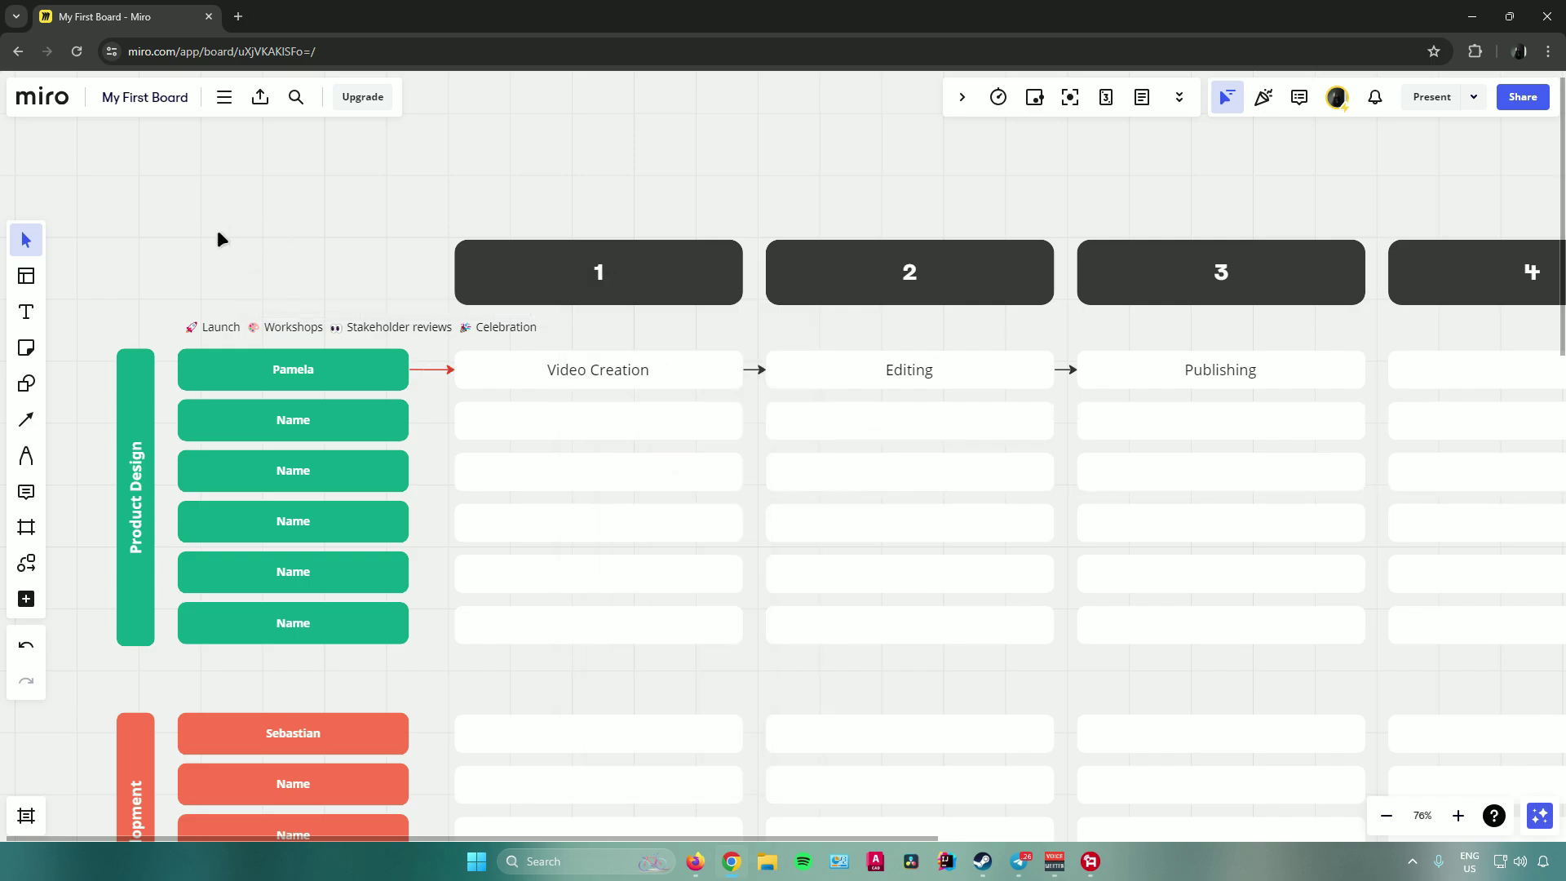
Place a yellow sticky note above the board, then undo it
click(25, 350)
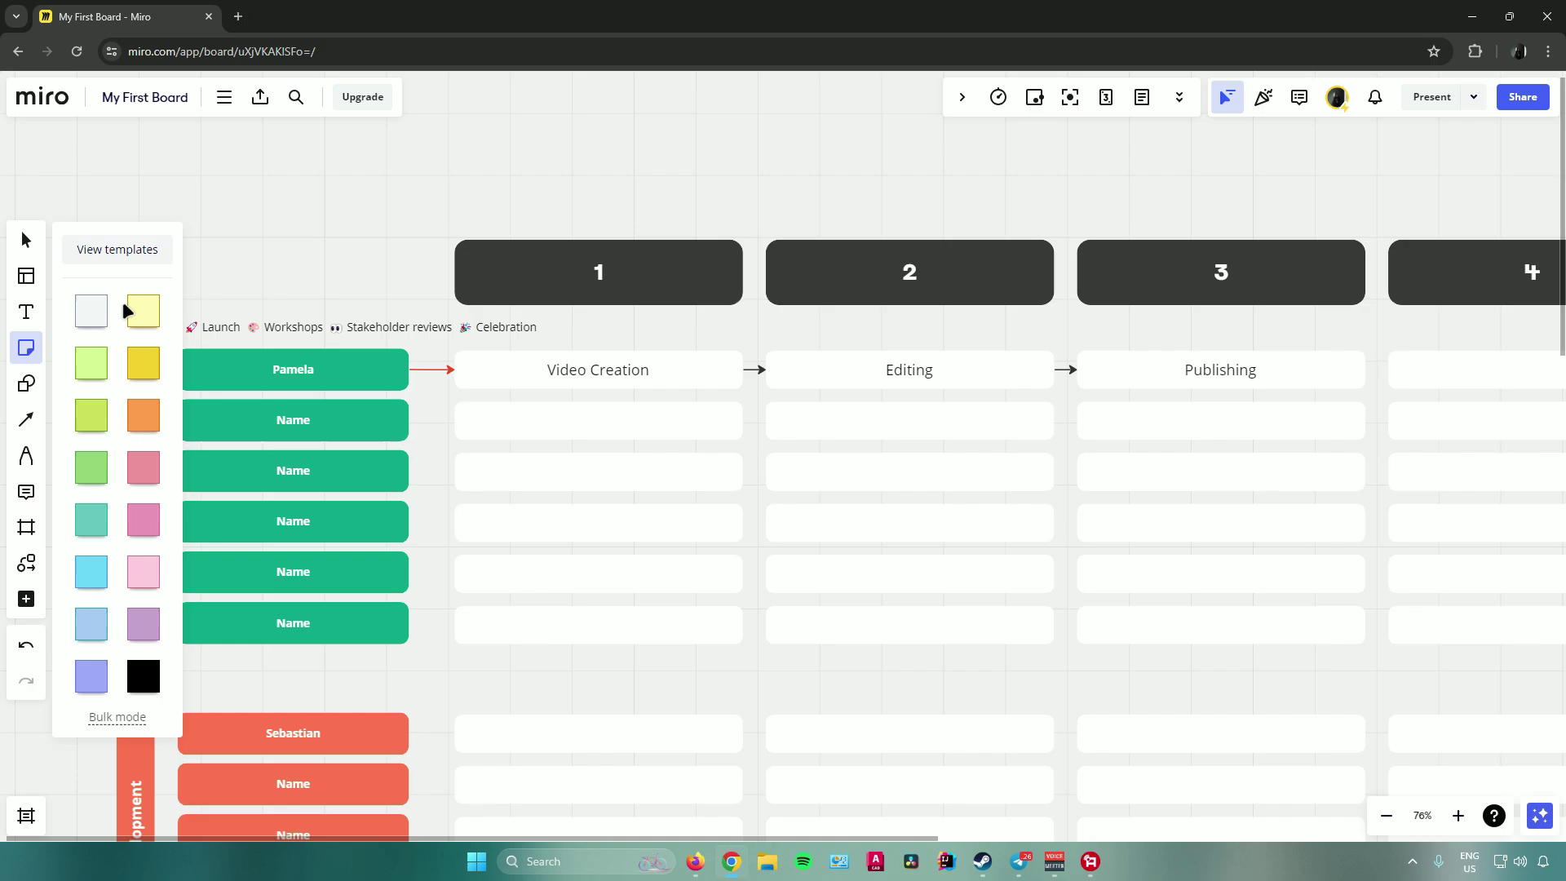
click(27, 357)
click(27, 354)
click(229, 243)
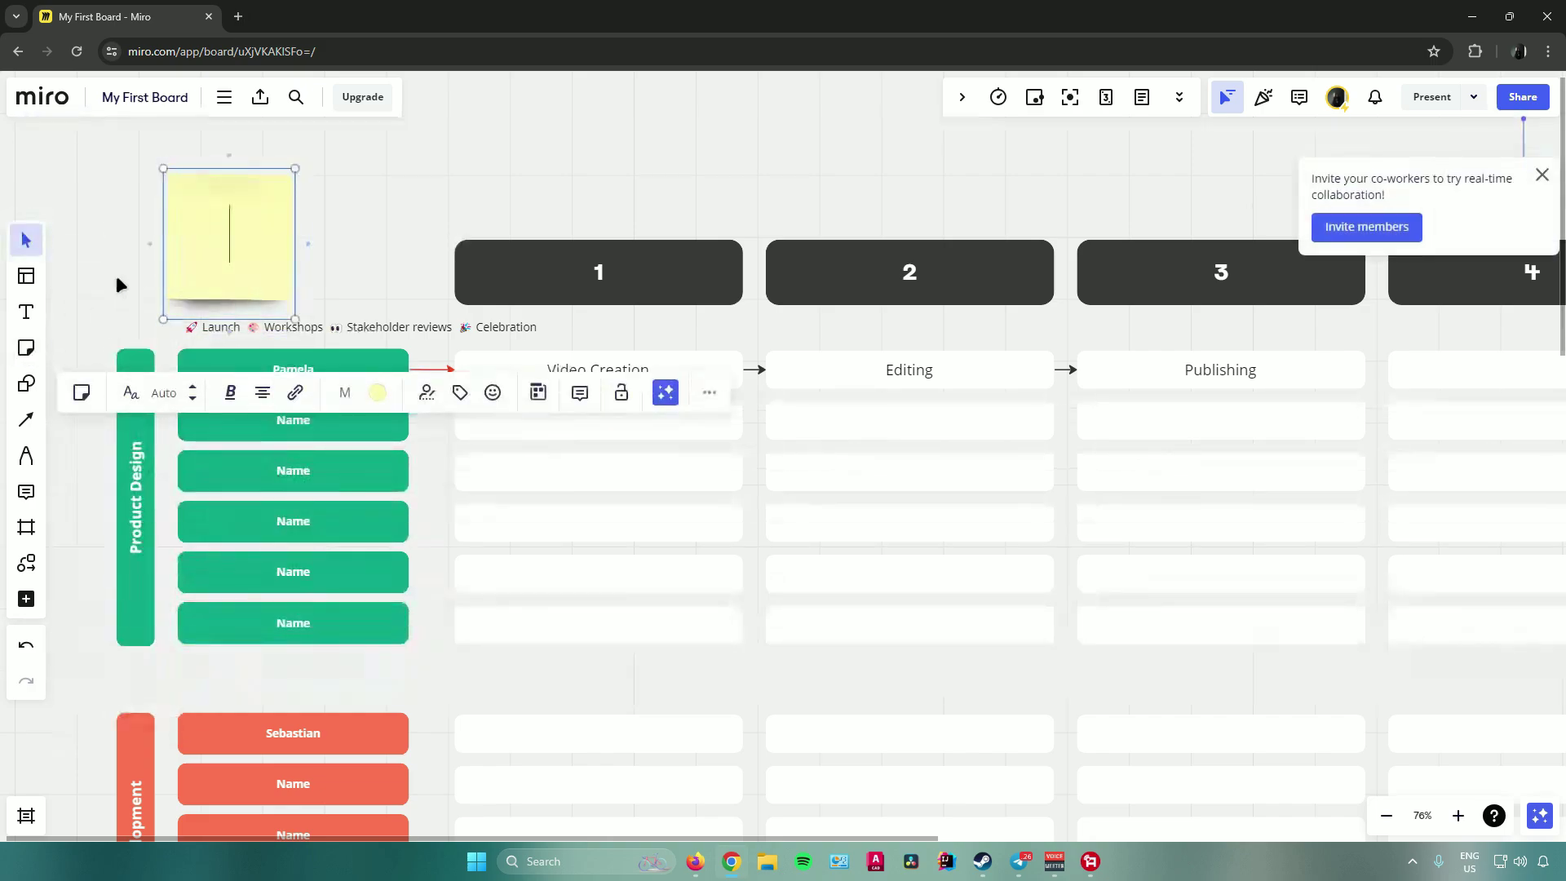
key(ctrl+z)
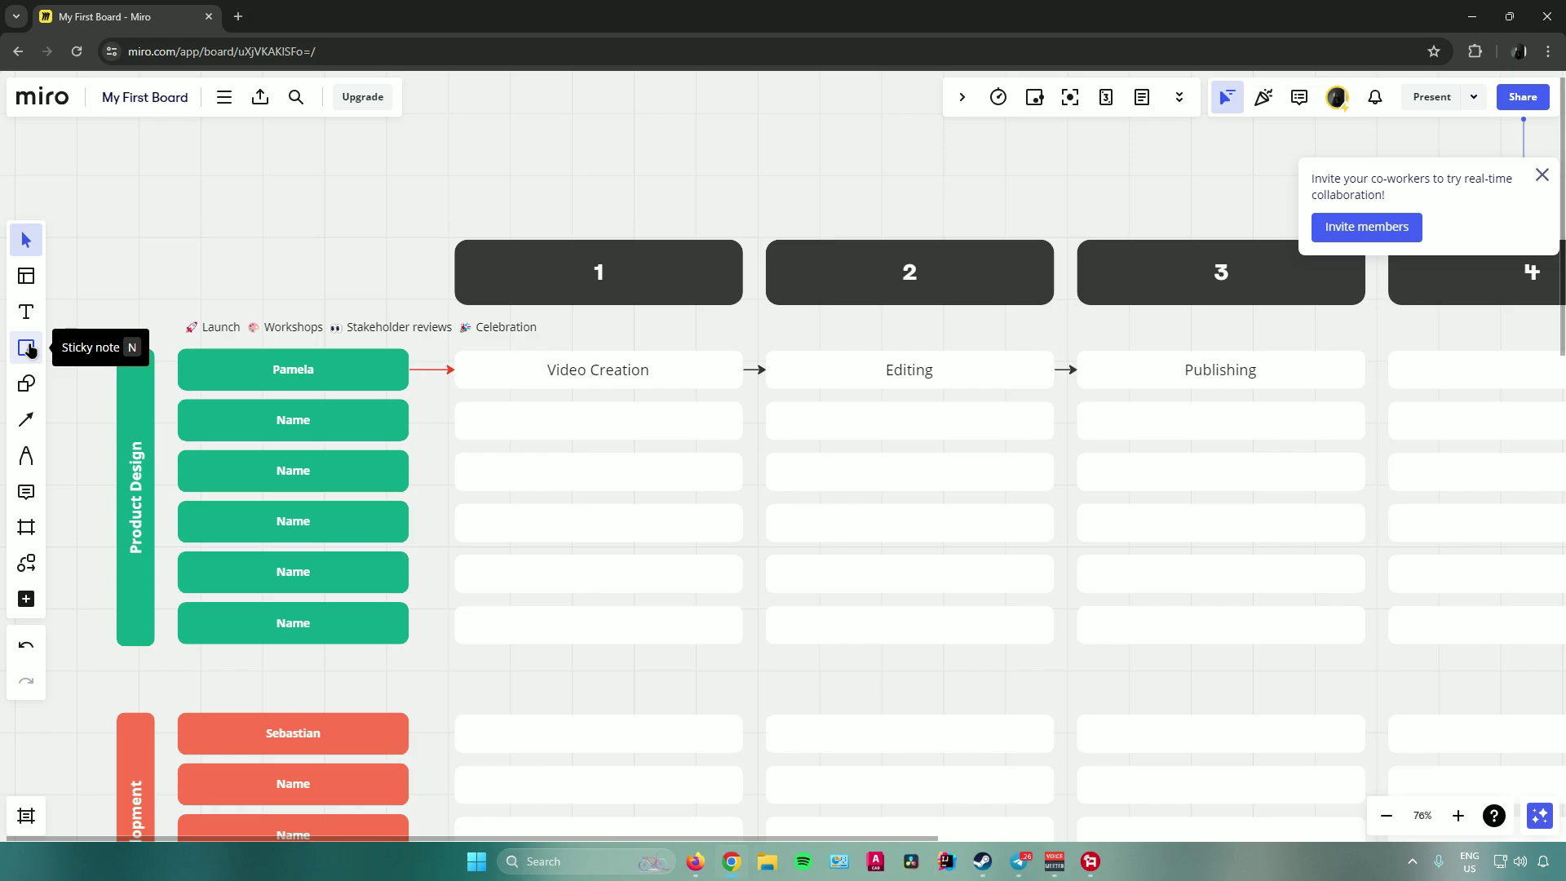
Add a pale-yellow sticky note above the board's left corner reading 'vxdfogxdifbgnxoibdnxiobnx'
click(30, 349)
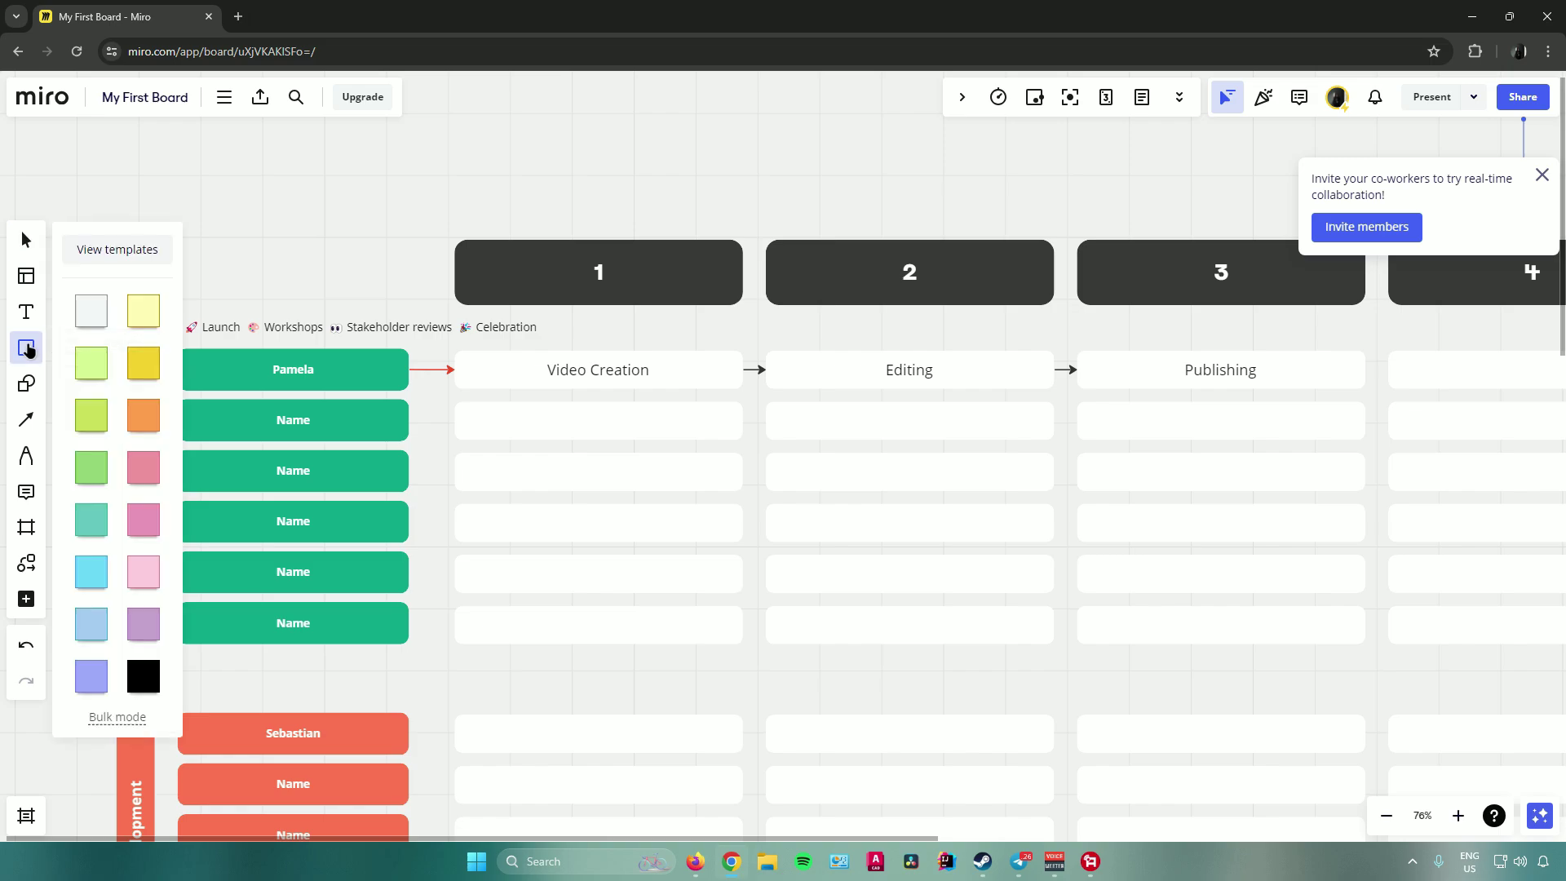
click(149, 315)
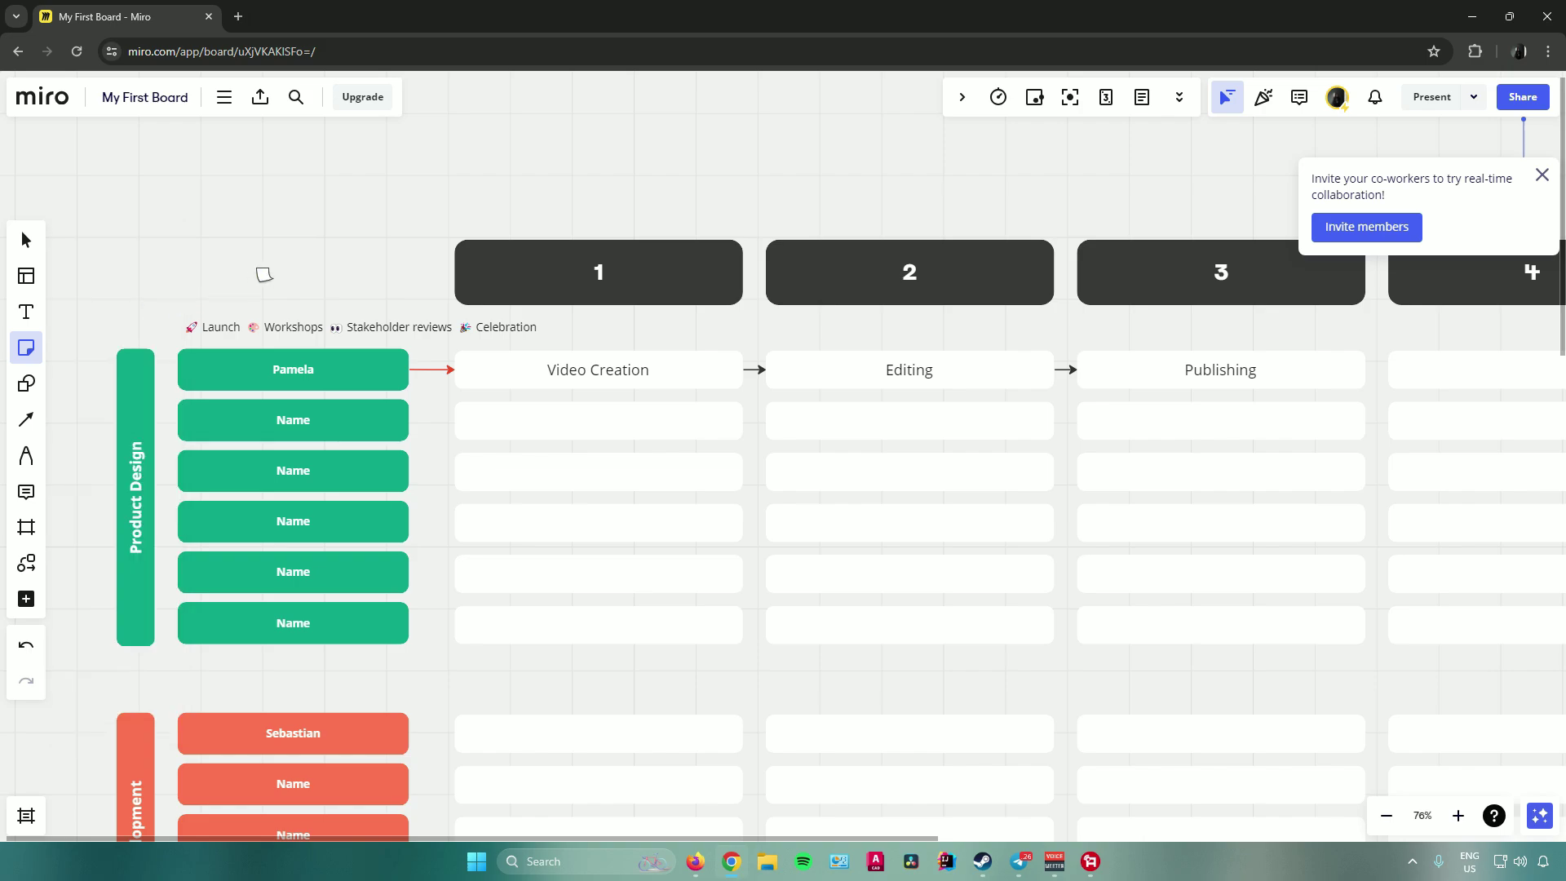
click(256, 197)
text(vxdfogxdifbgnxoibdnxiobnx)
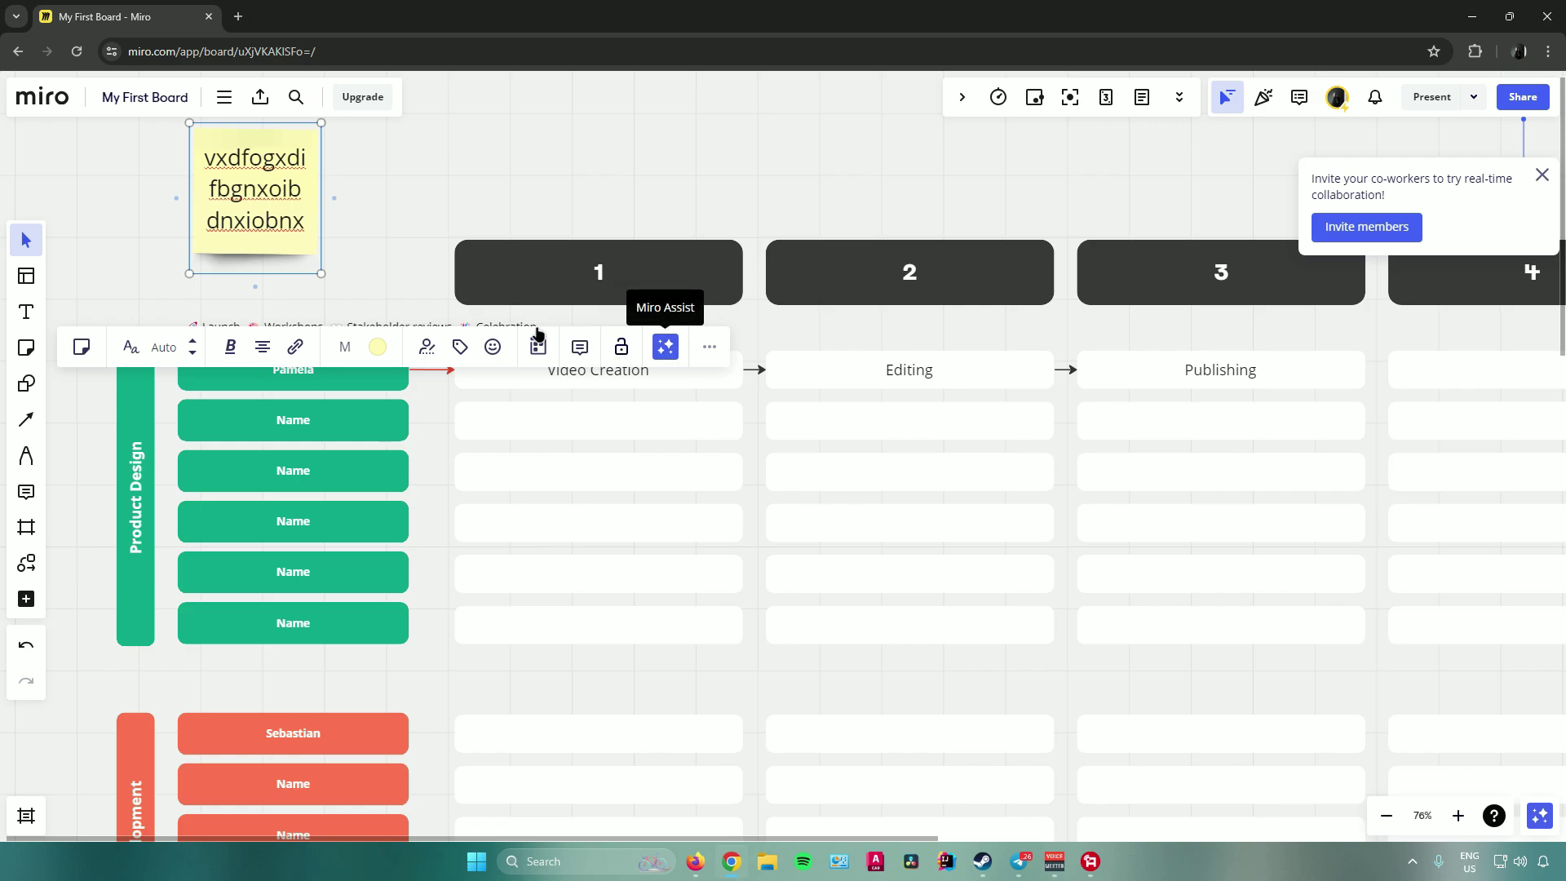
click(417, 211)
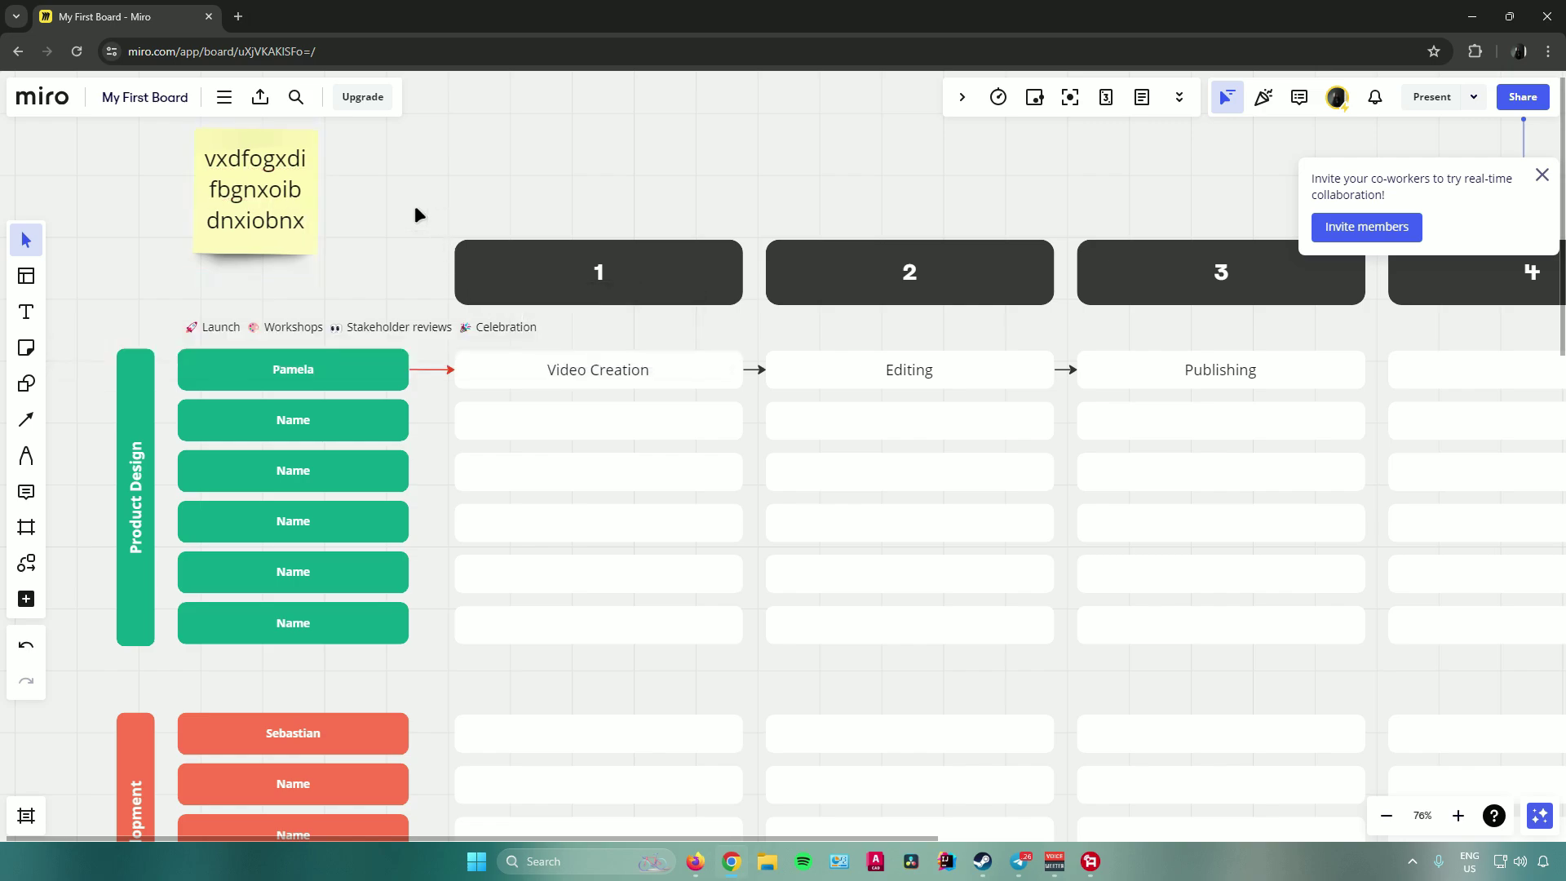
Draw a circle beside the sticky note containing the text 'sifhdfhuefs'
click(16, 390)
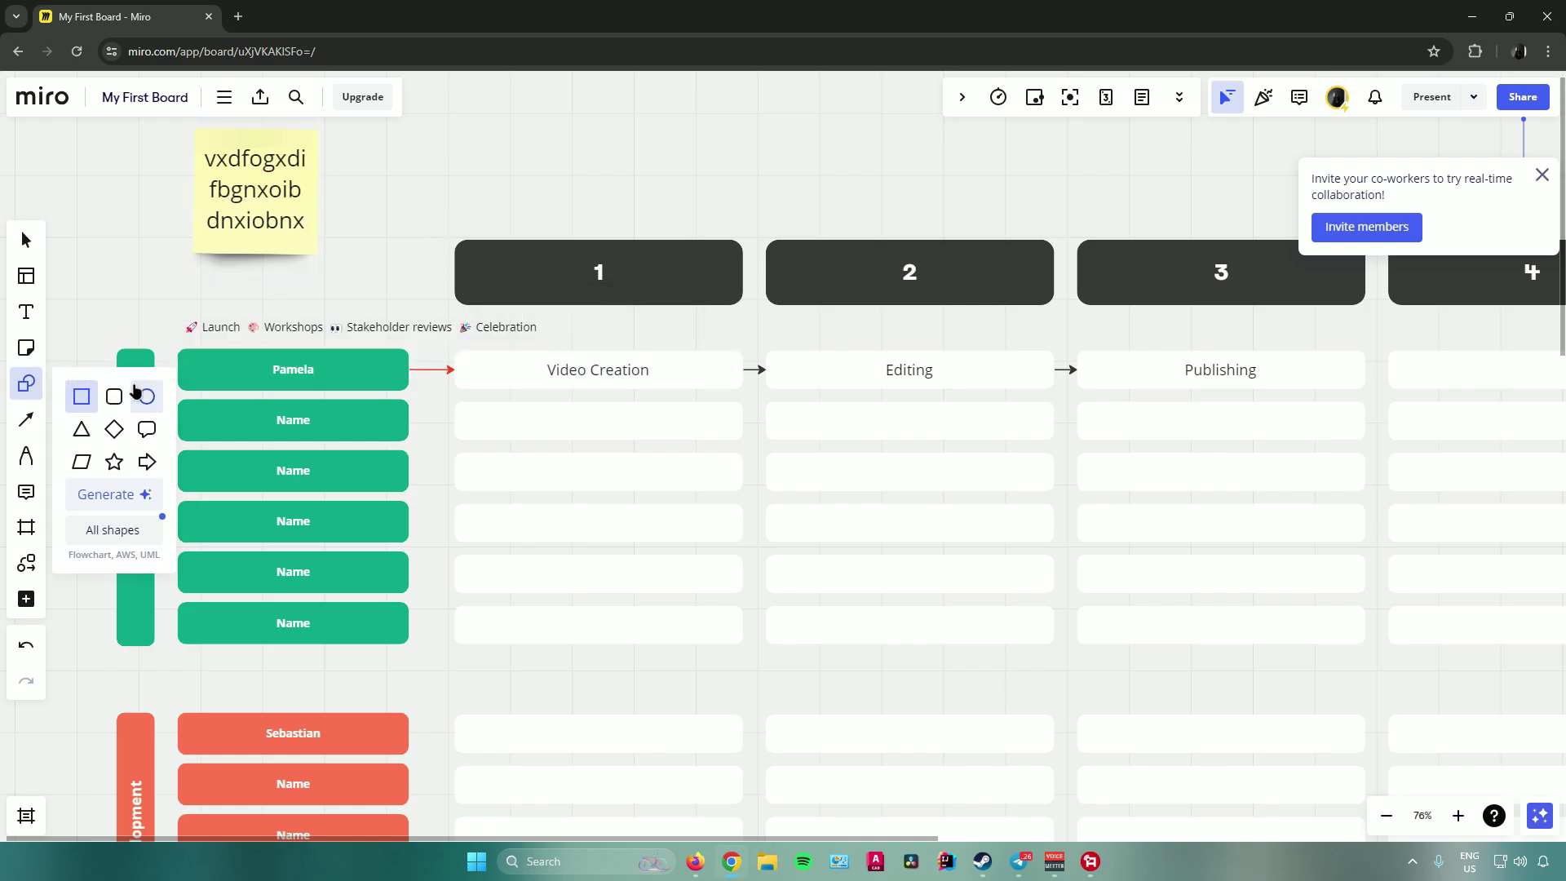
click(145, 395)
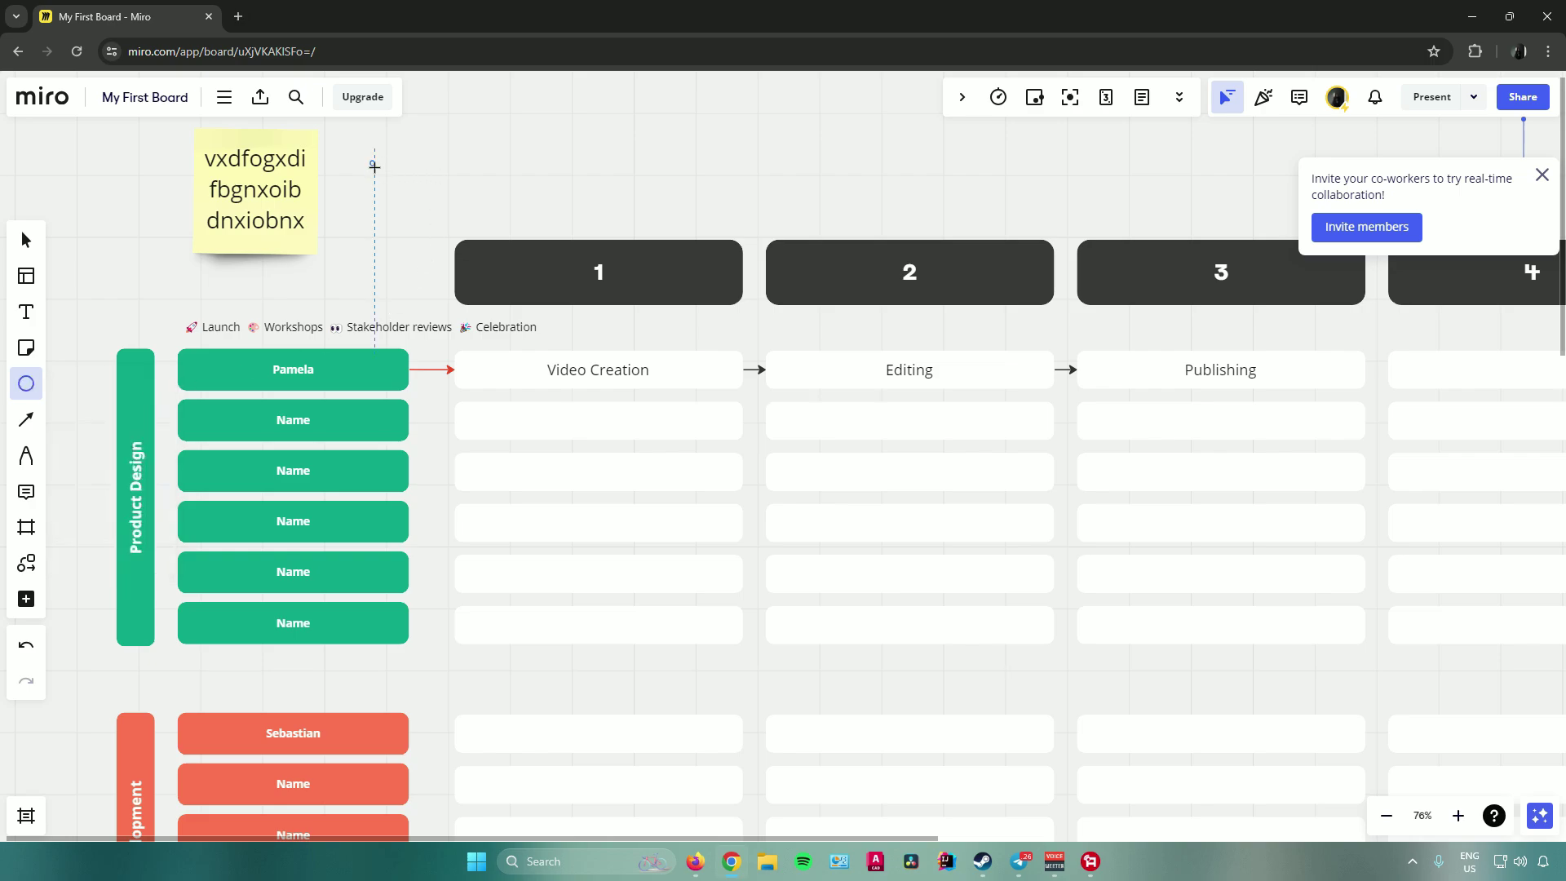
drag(374, 167, 451, 240)
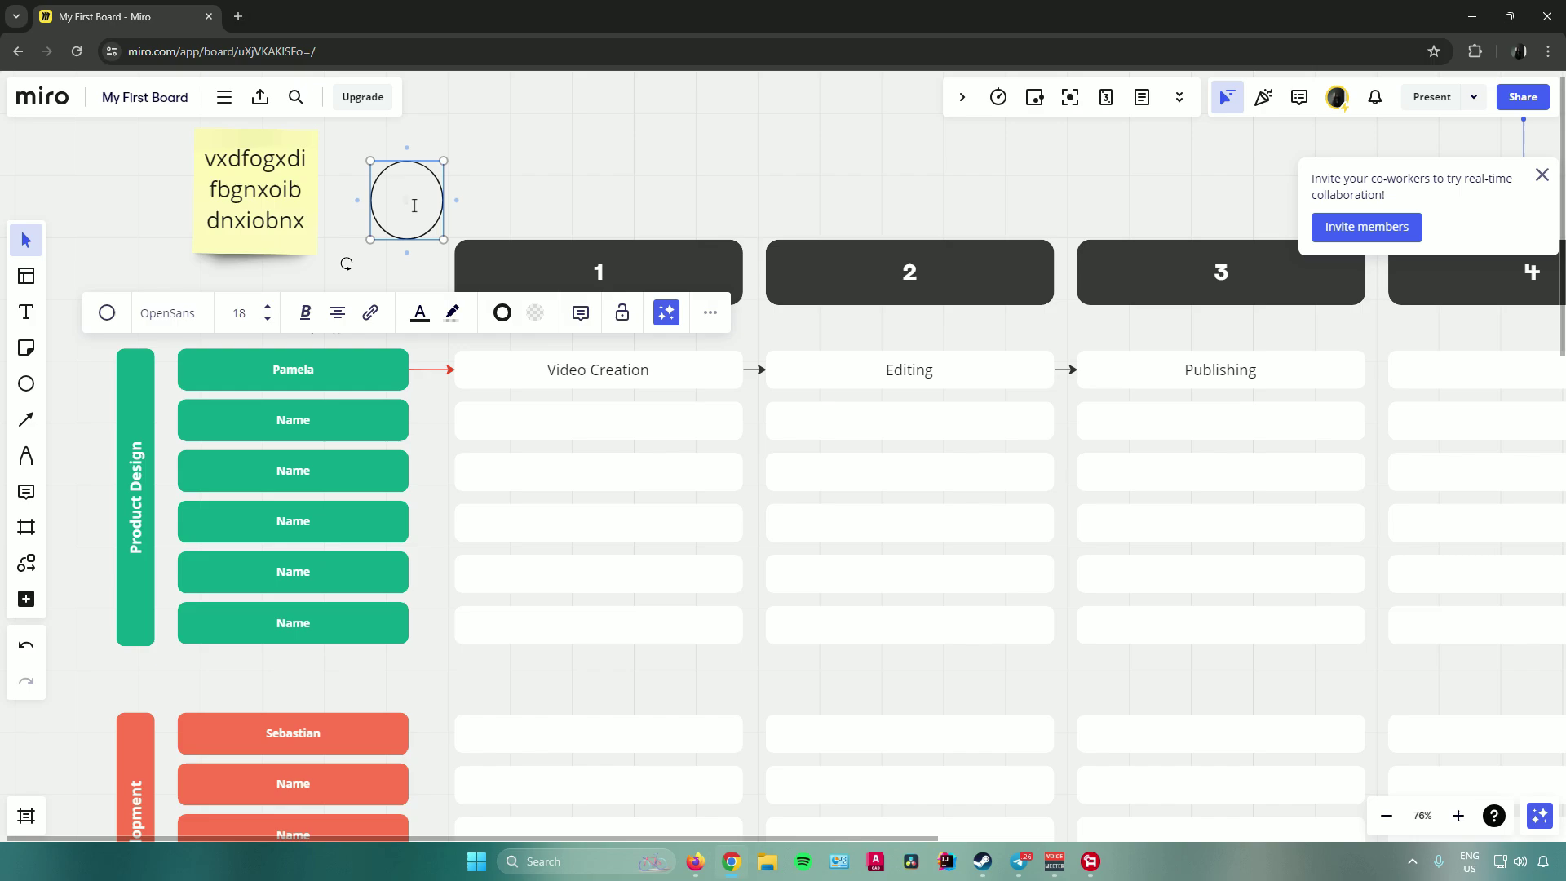
text(sifhdfhuefs)
click(534, 164)
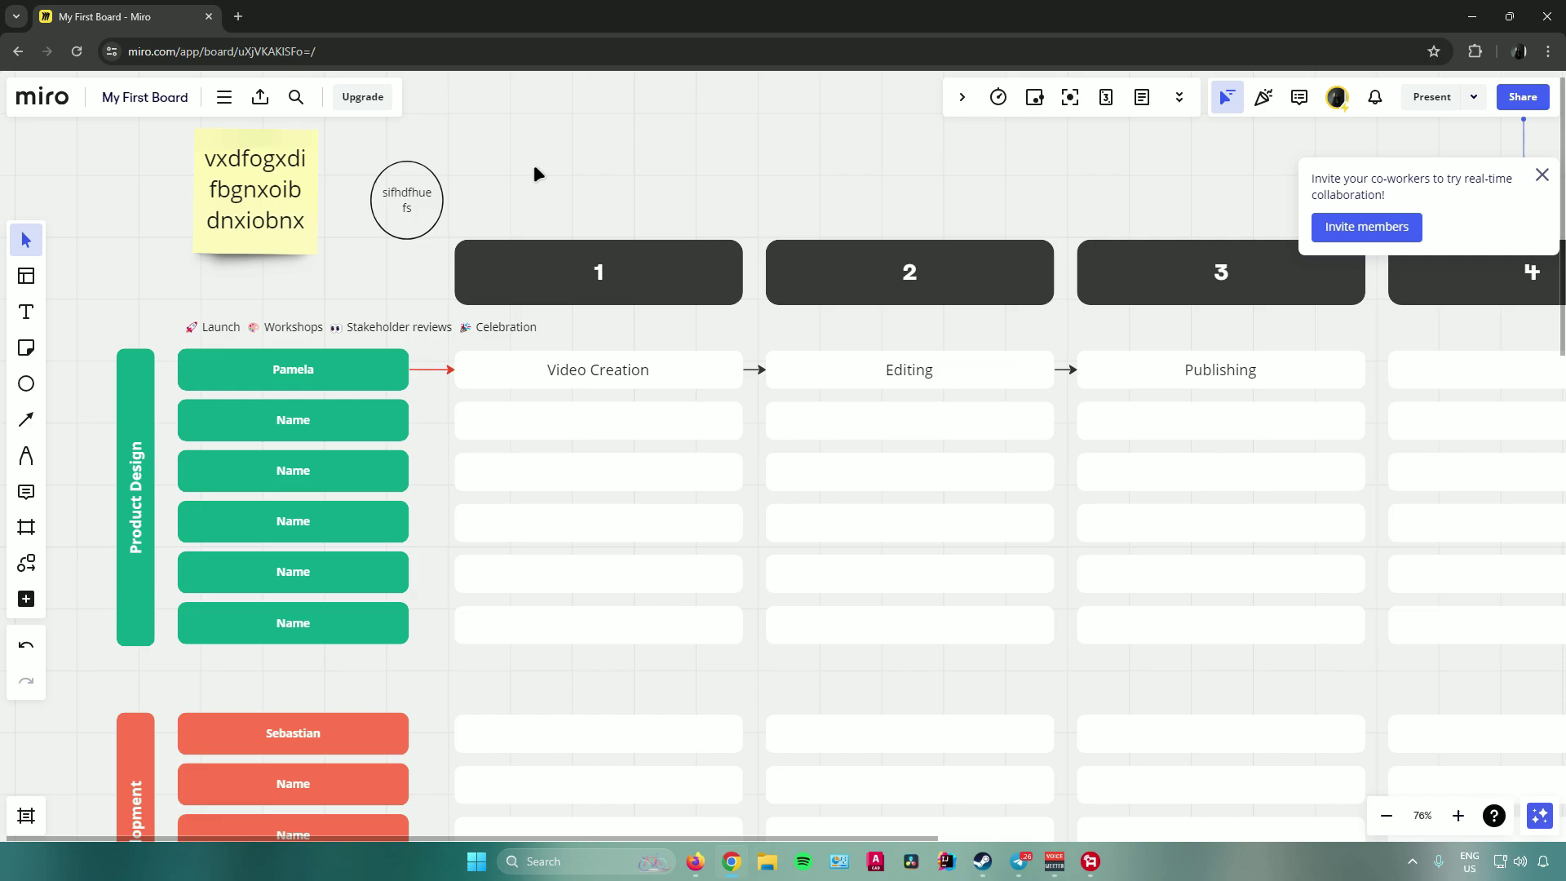
Scribble a loop with the pen, then highlight Video Creation and Editing in yellow
click(27, 455)
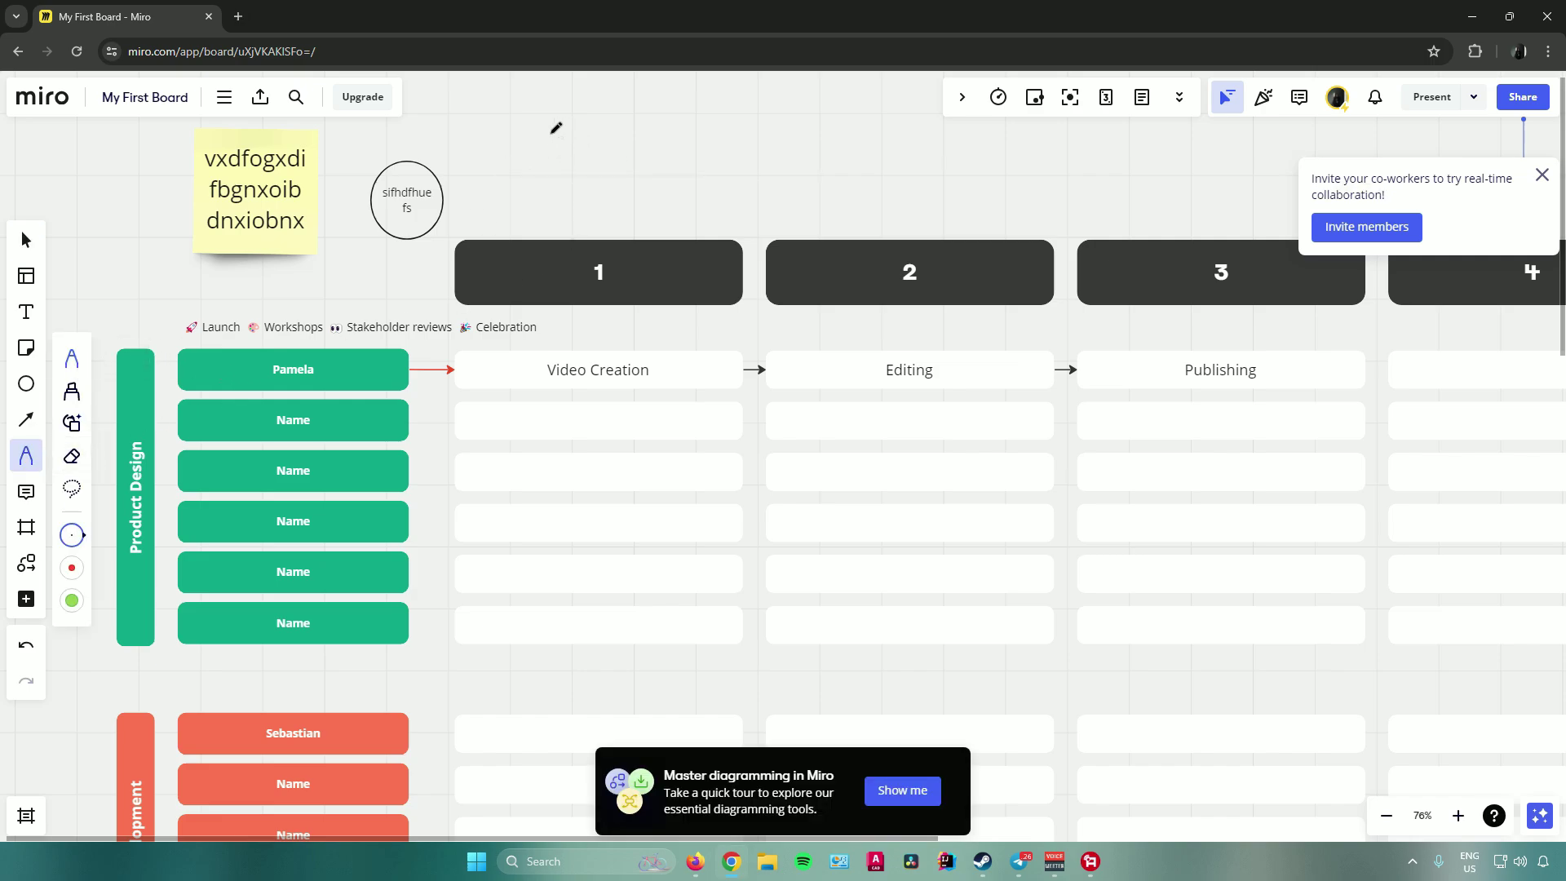
mouse_move(563, 139)
mouse_down()
mouse_move(560, 159)
mouse_move(875, 142)
mouse_move(604, 92)
mouse_move(544, 135)
mouse_up()
click(71, 395)
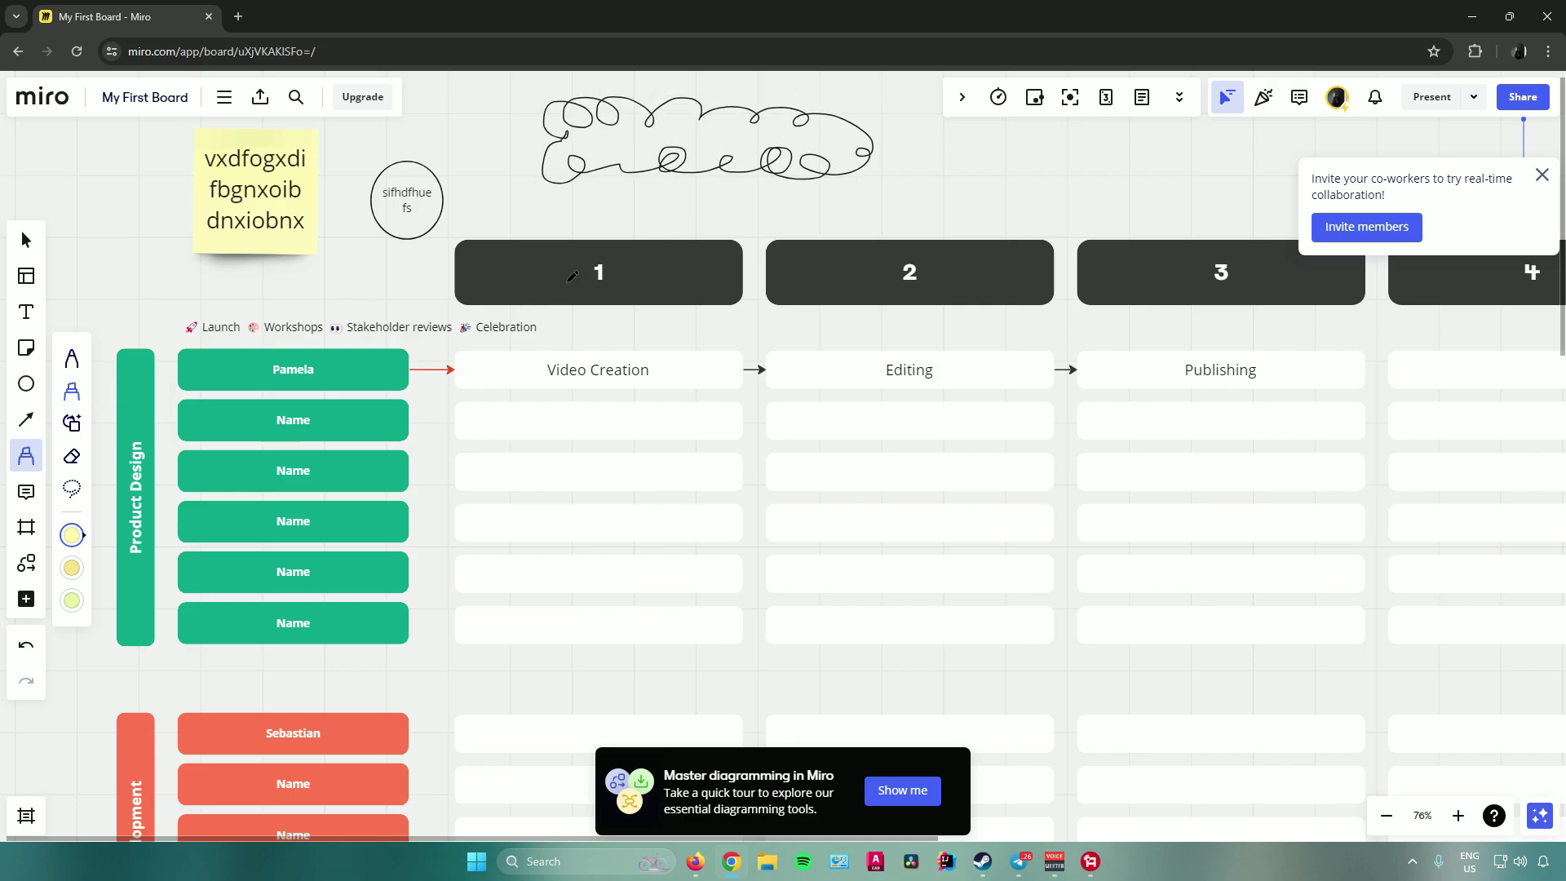
drag(541, 372, 655, 372)
drag(885, 373, 954, 373)
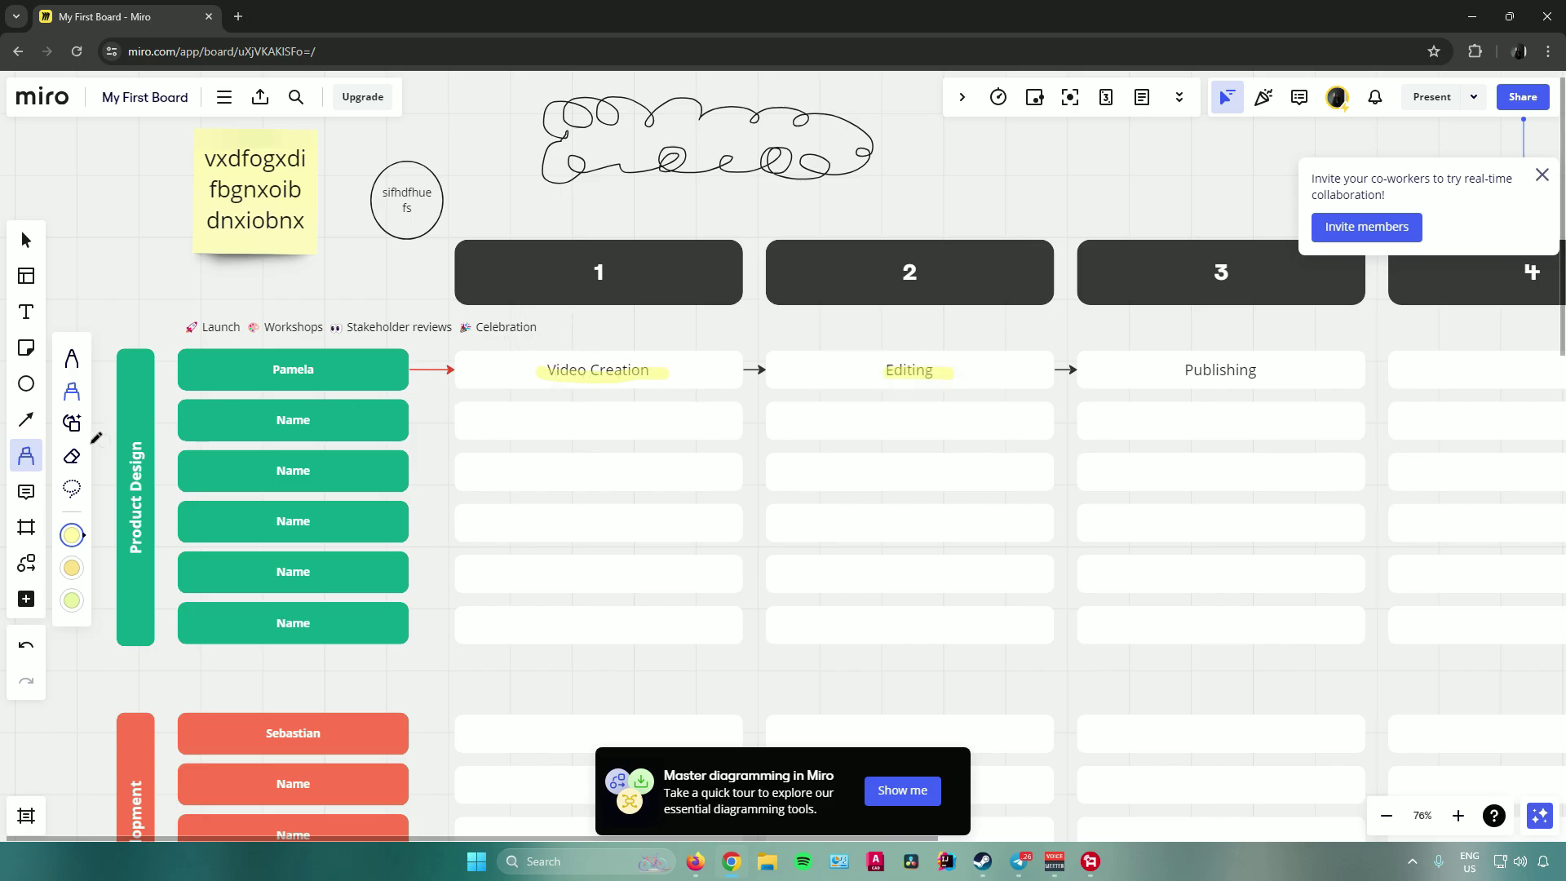
Erase the looped scribble and lasso-select the circle
click(72, 455)
drag(554, 131, 548, 195)
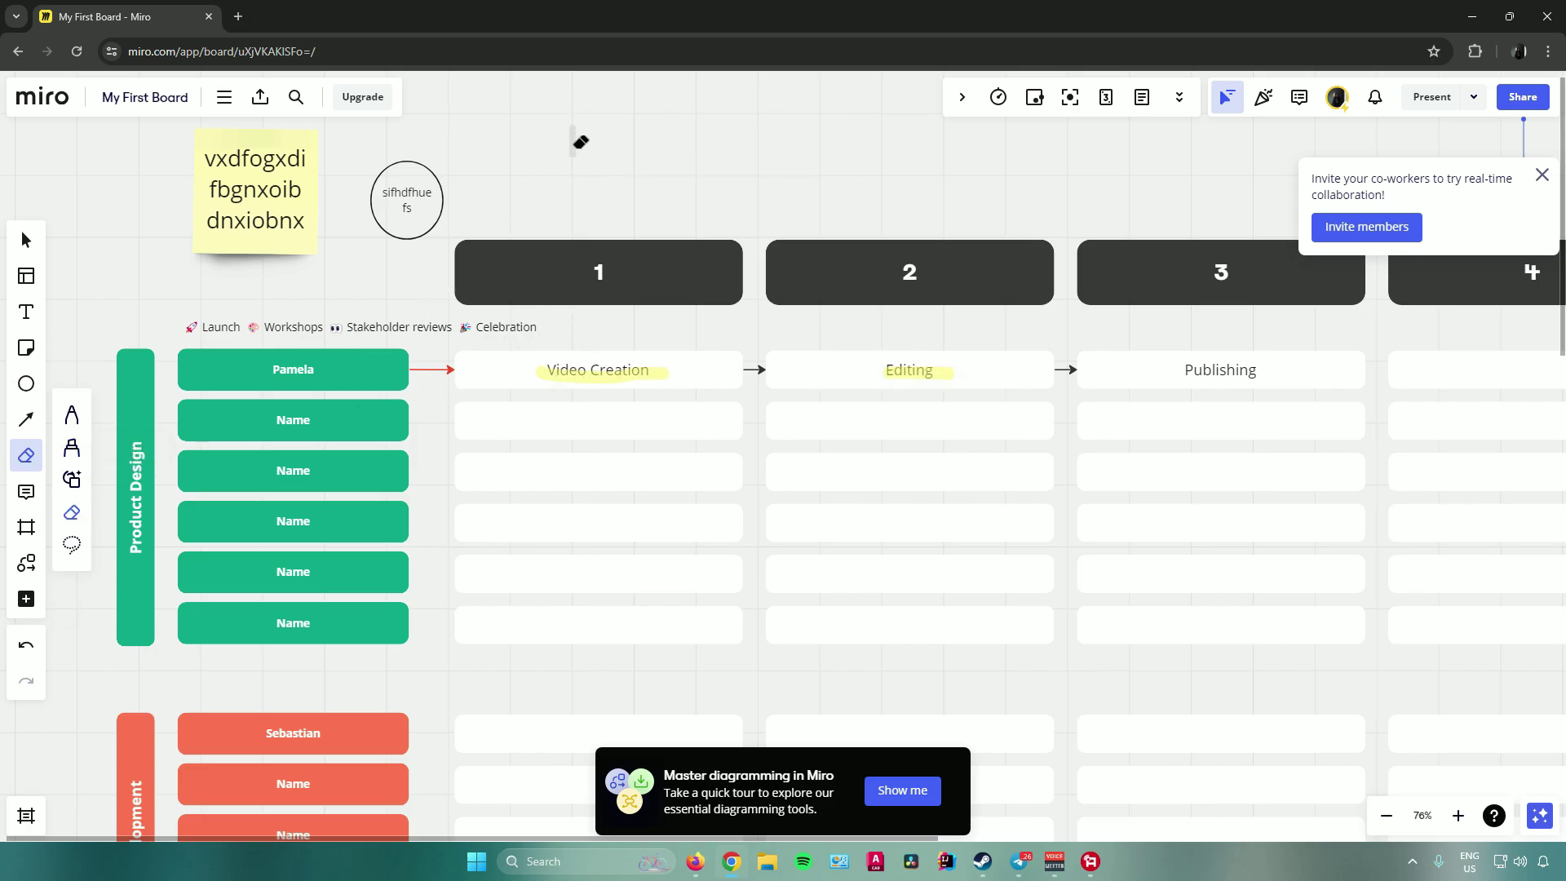
click(72, 544)
mouse_move(494, 135)
mouse_down()
mouse_move(364, 152)
mouse_move(408, 245)
mouse_move(526, 177)
mouse_move(507, 178)
mouse_move(437, 275)
mouse_up()
drag(700, 304, 749, 289)
click(26, 492)
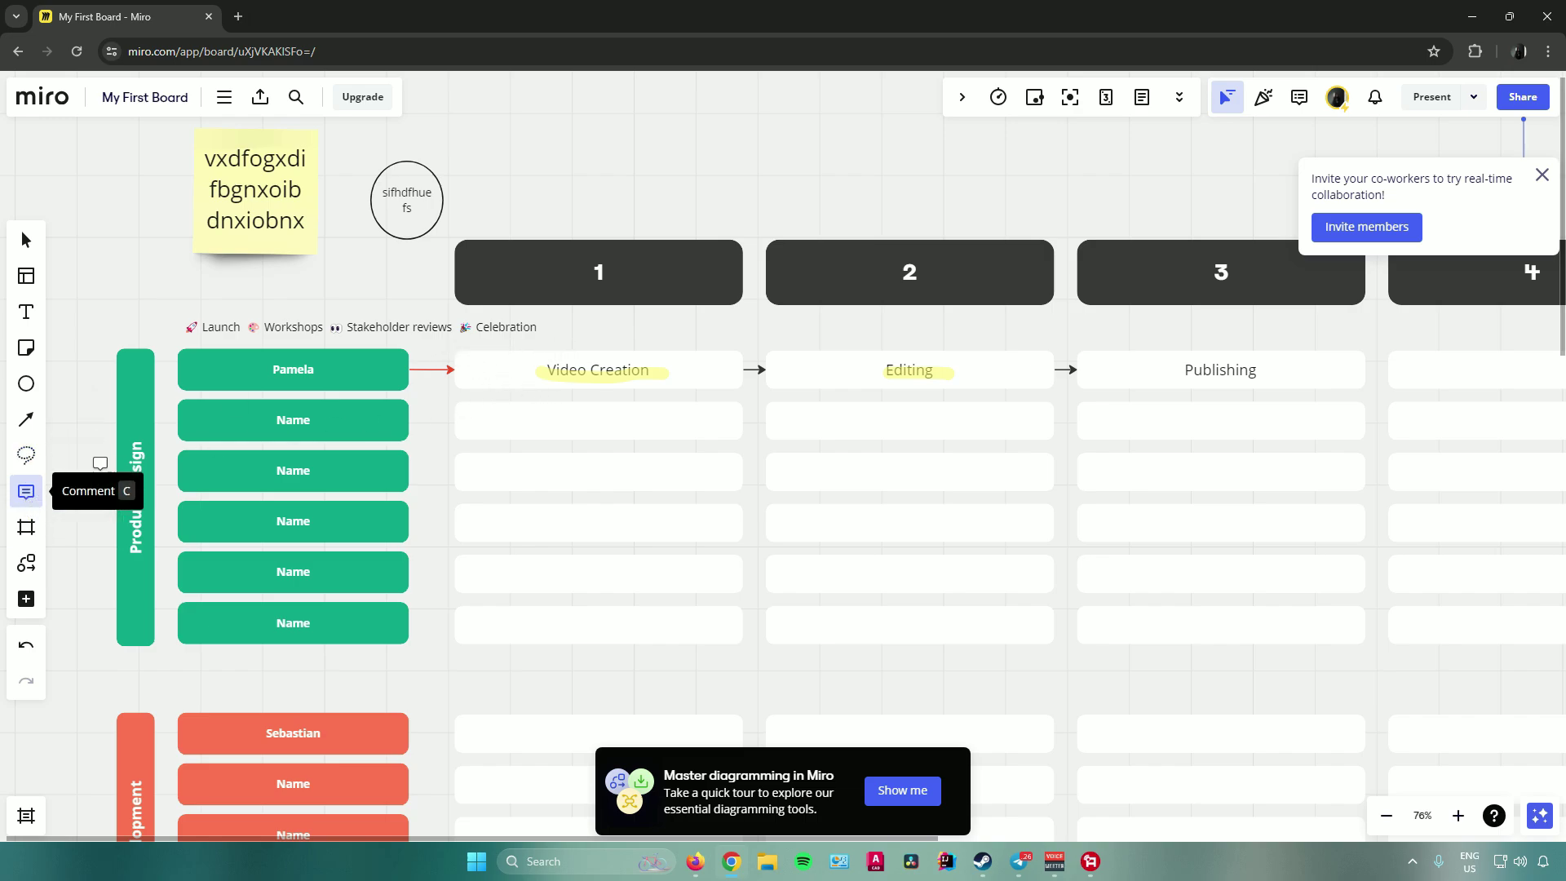
Start a comment 'lease do th' on Video Creation and close it without posting
click(578, 363)
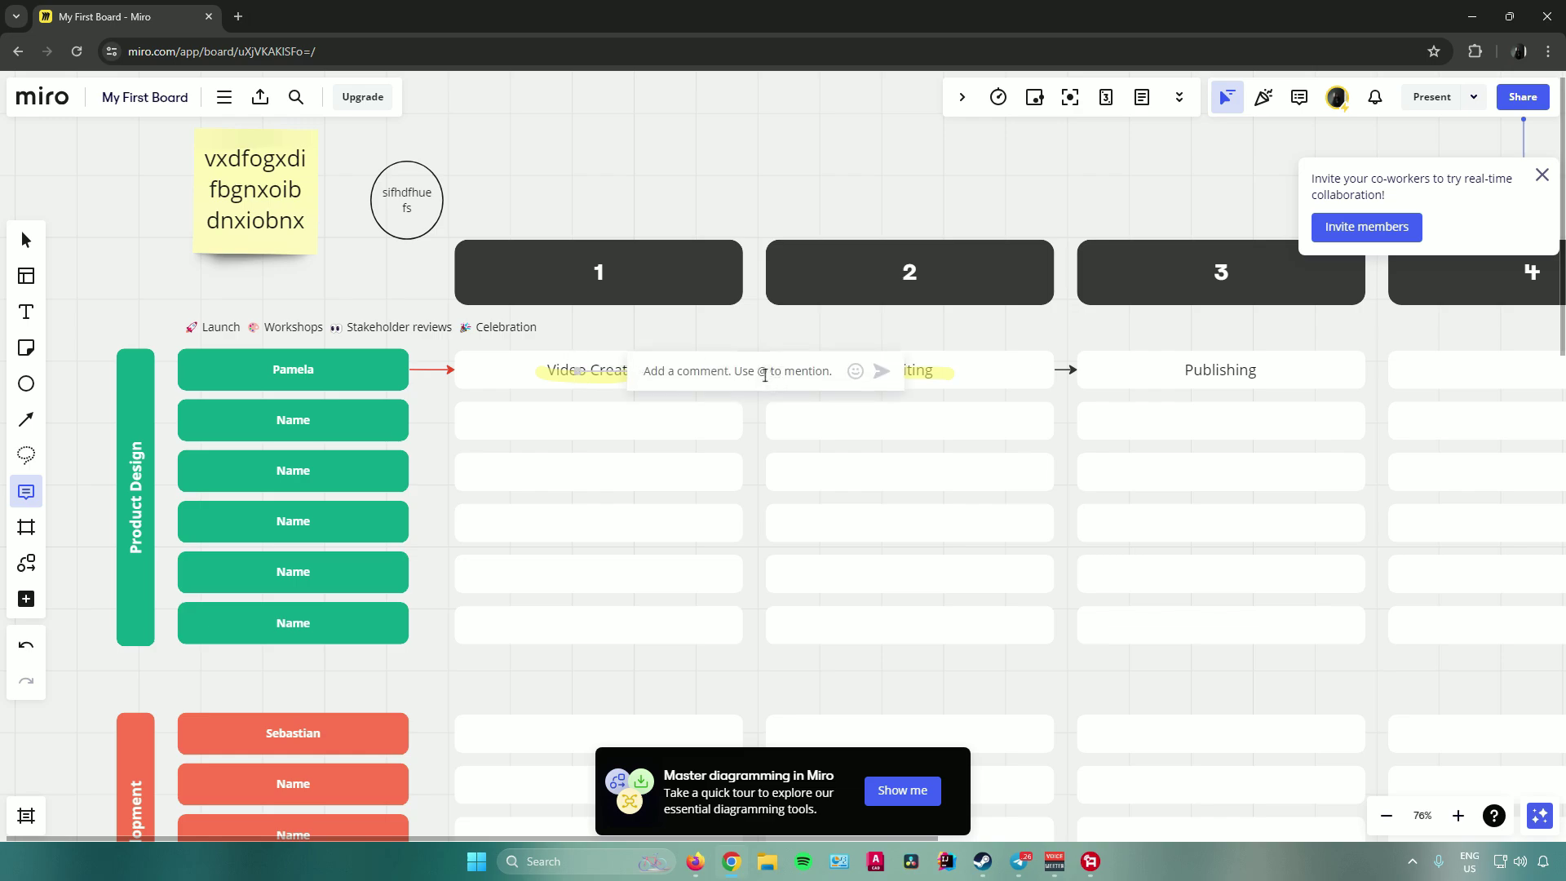
text(lease do this ASAP)
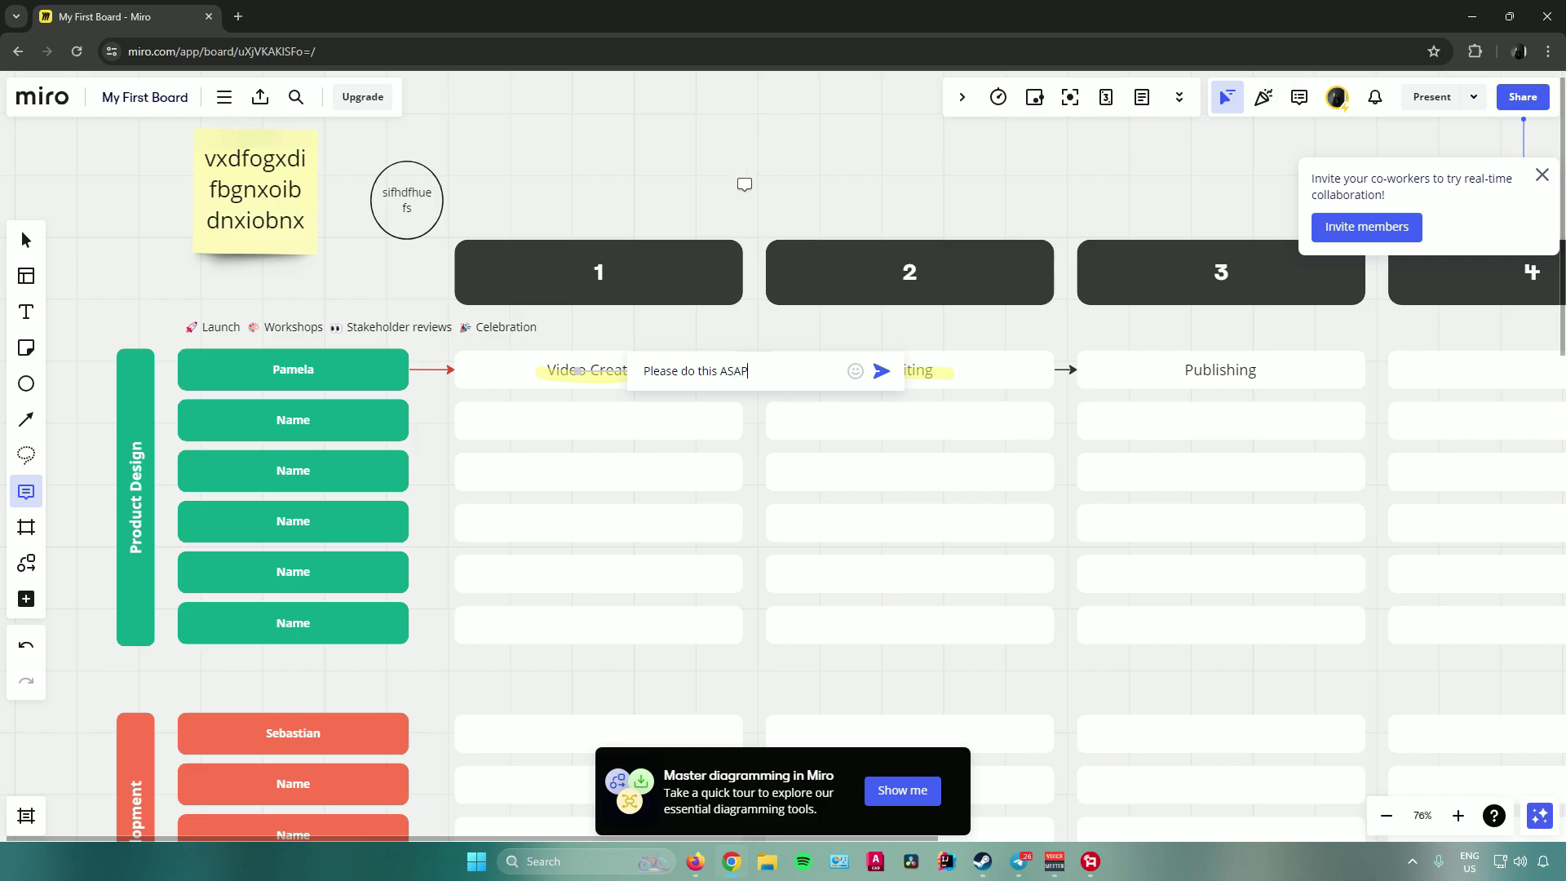
key(Escape)
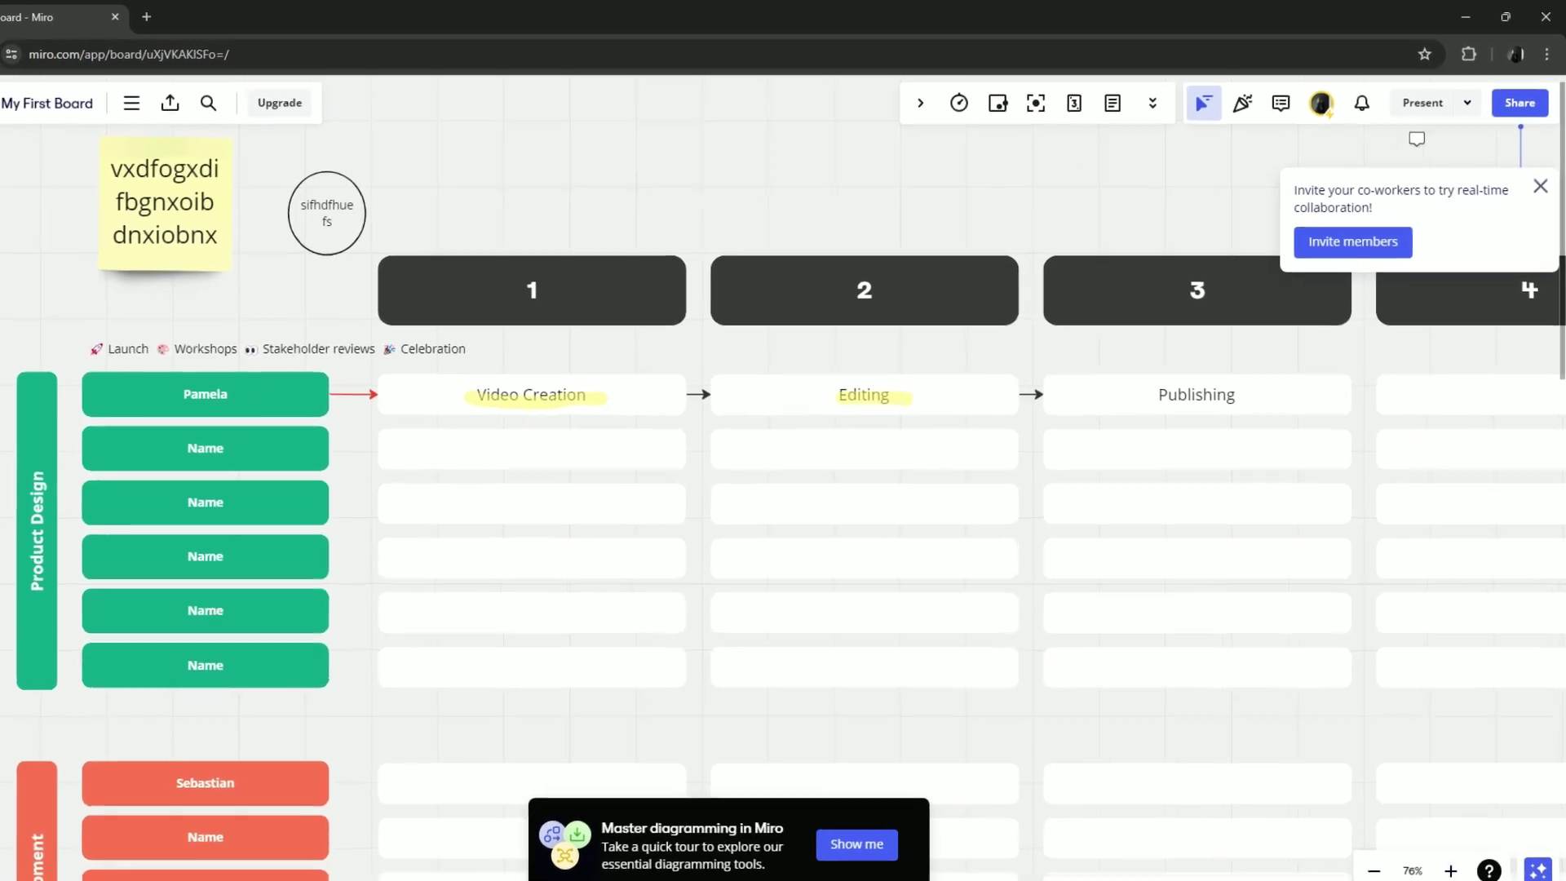
click(1423, 103)
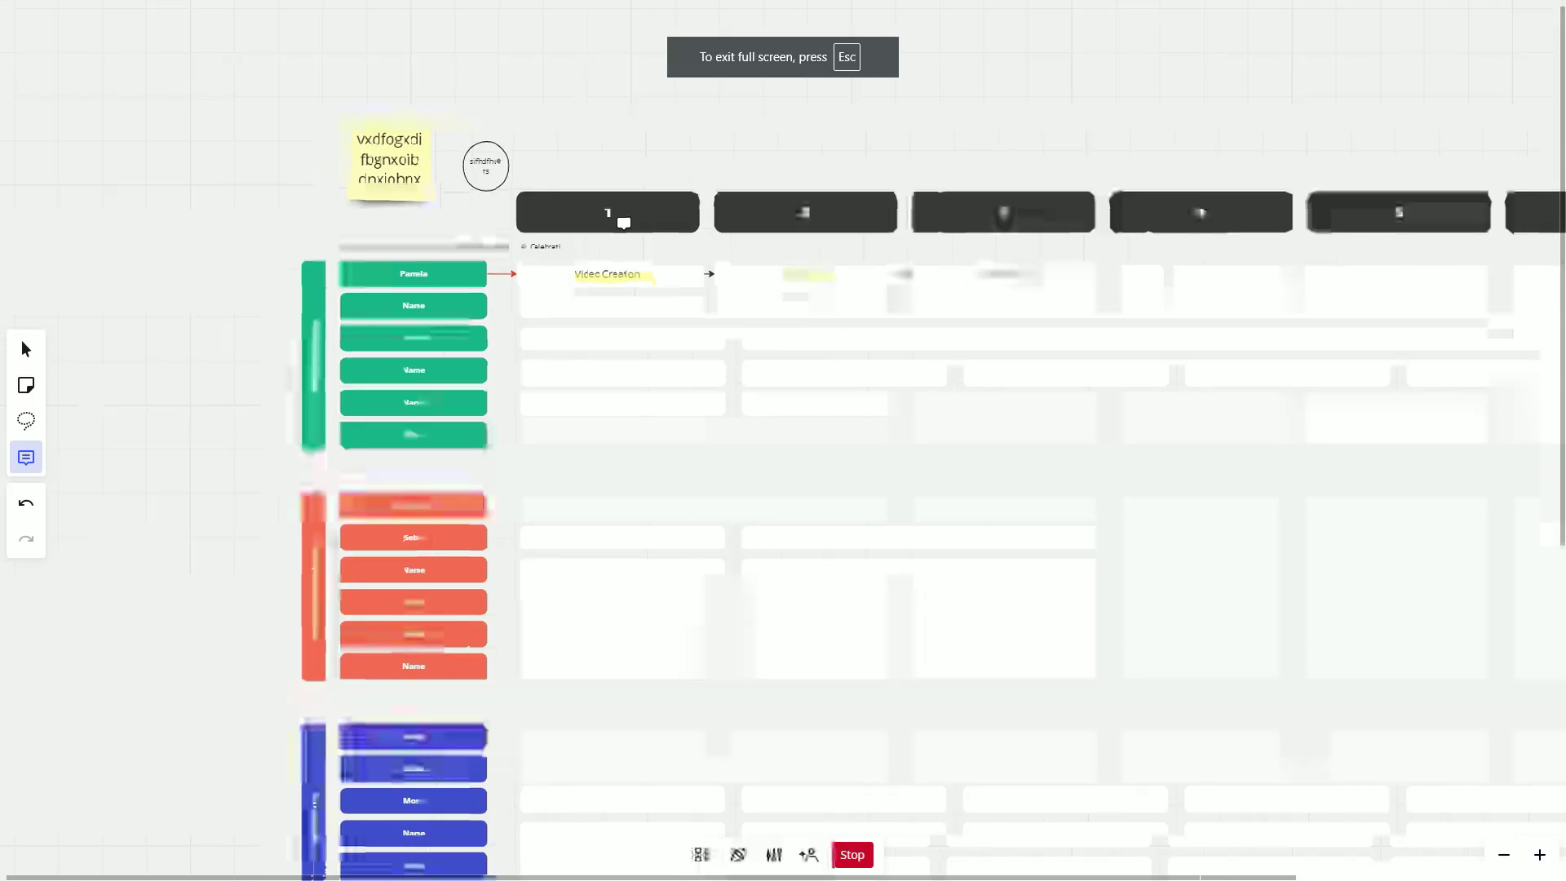
scroll(652, 232, down, 5)
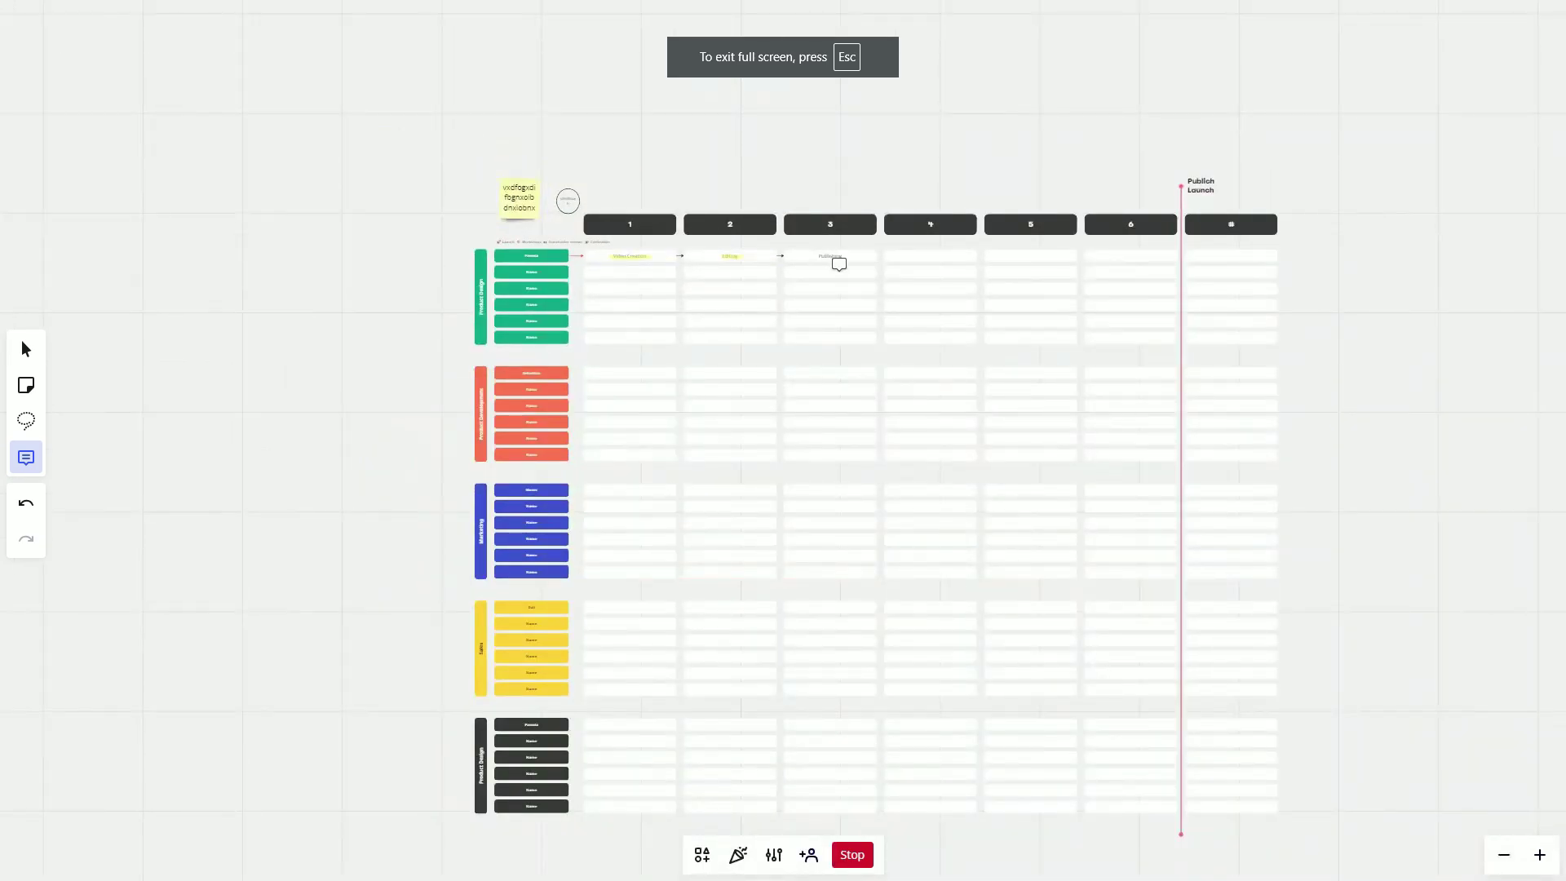
scroll(839, 263, up, 4)
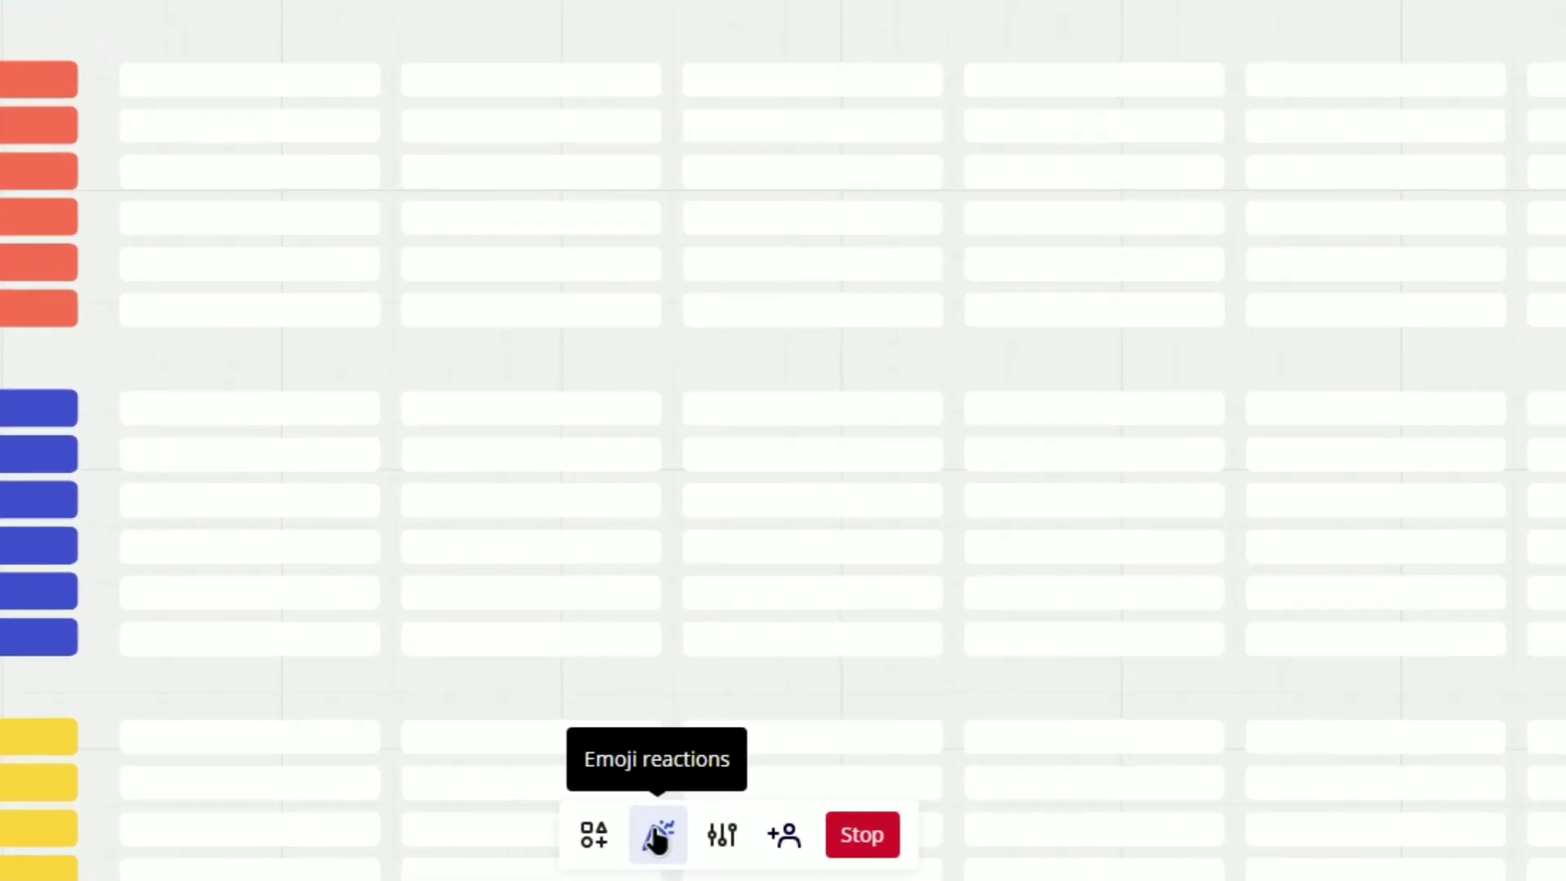
click(656, 836)
click(658, 837)
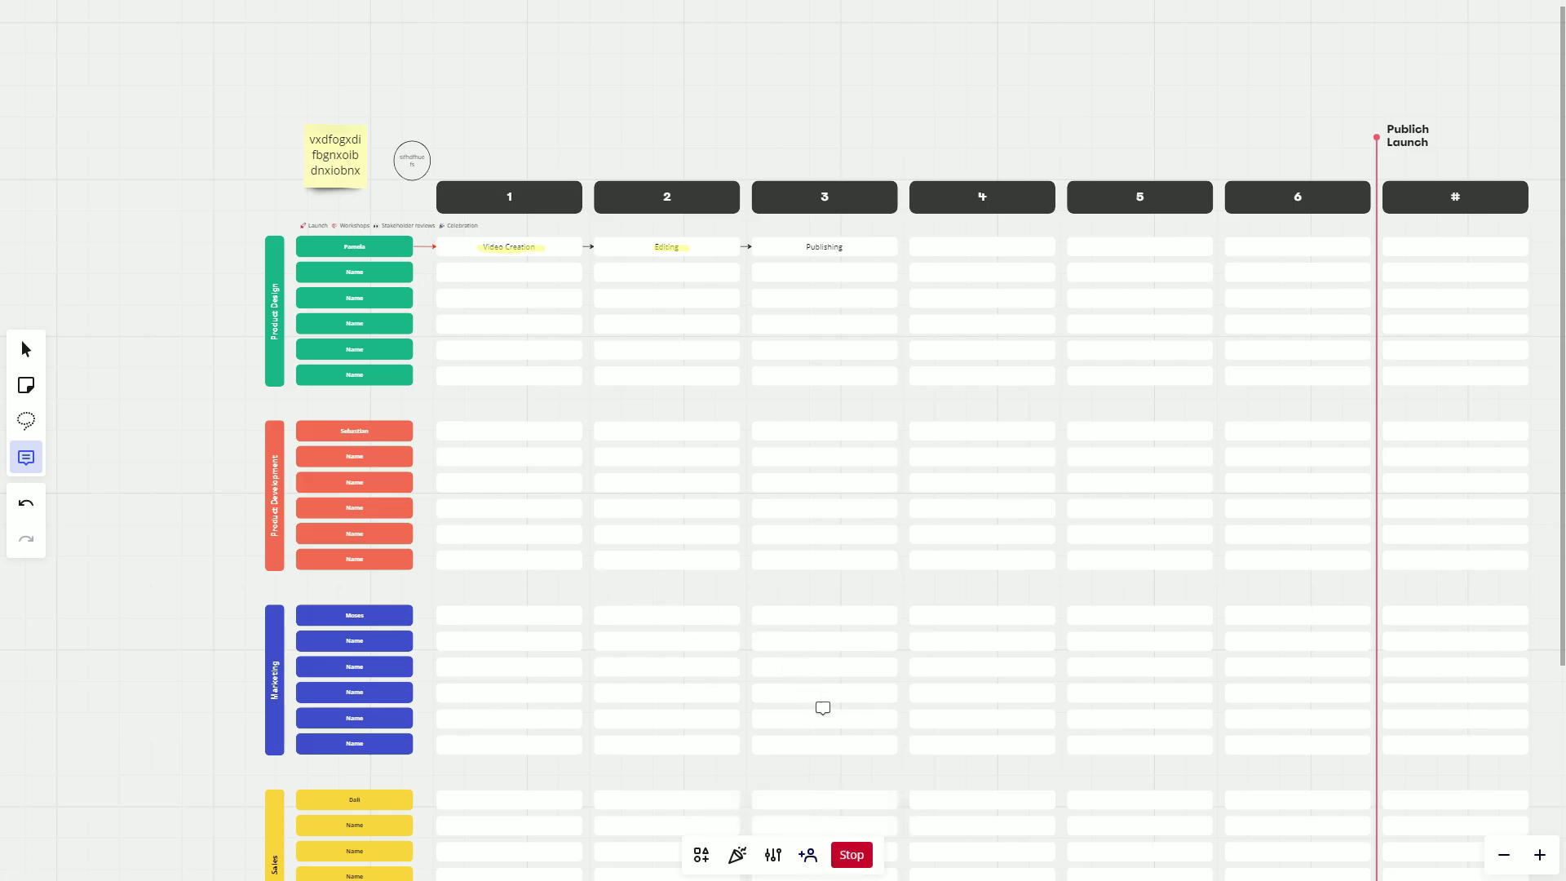
click(863, 865)
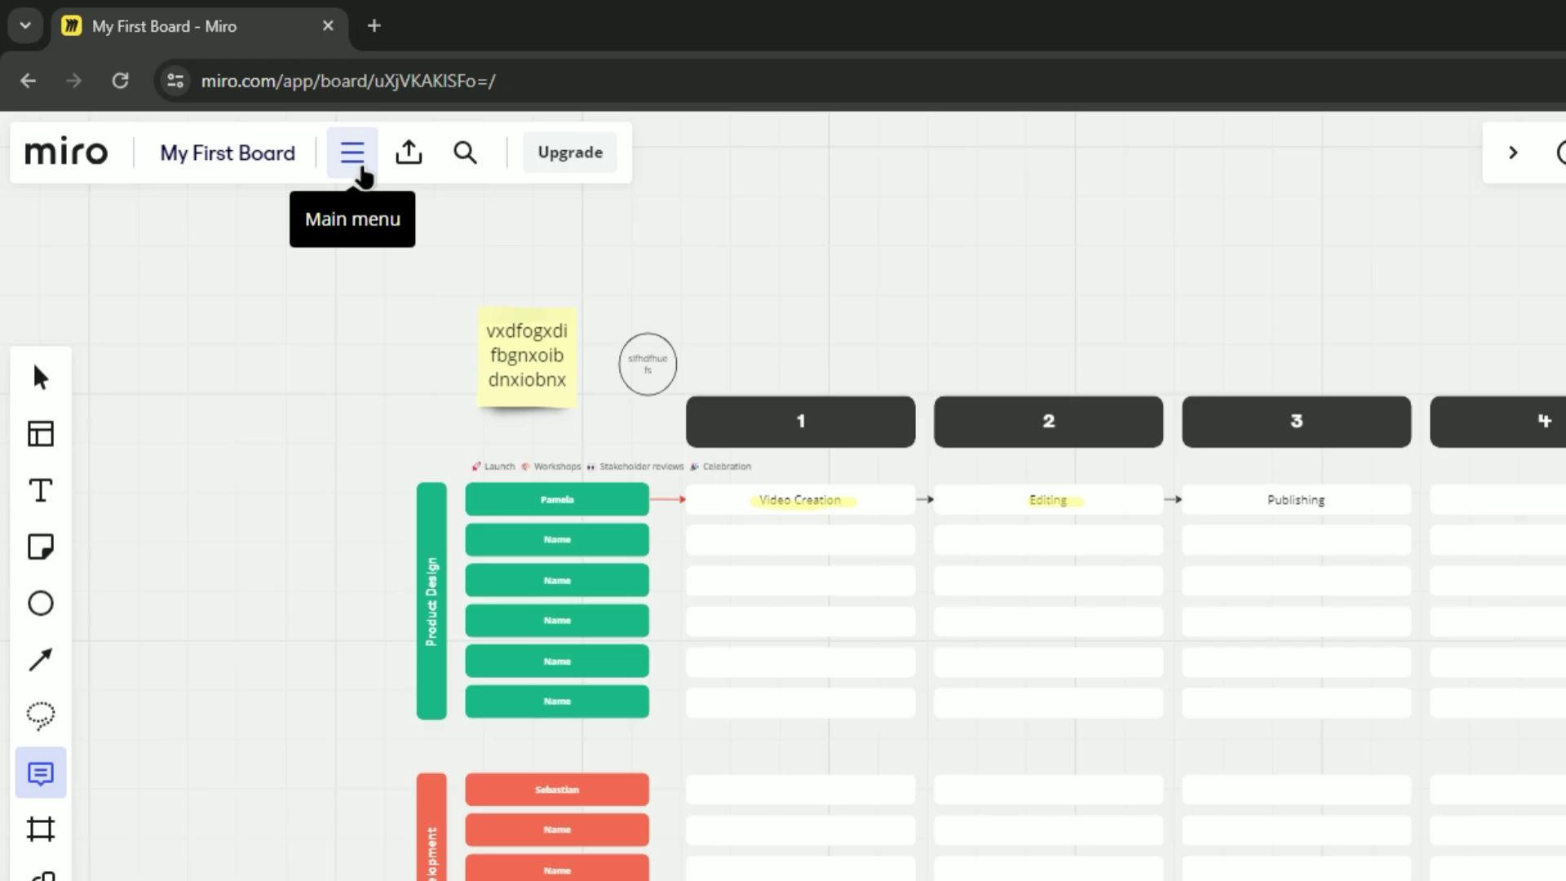
click(405, 186)
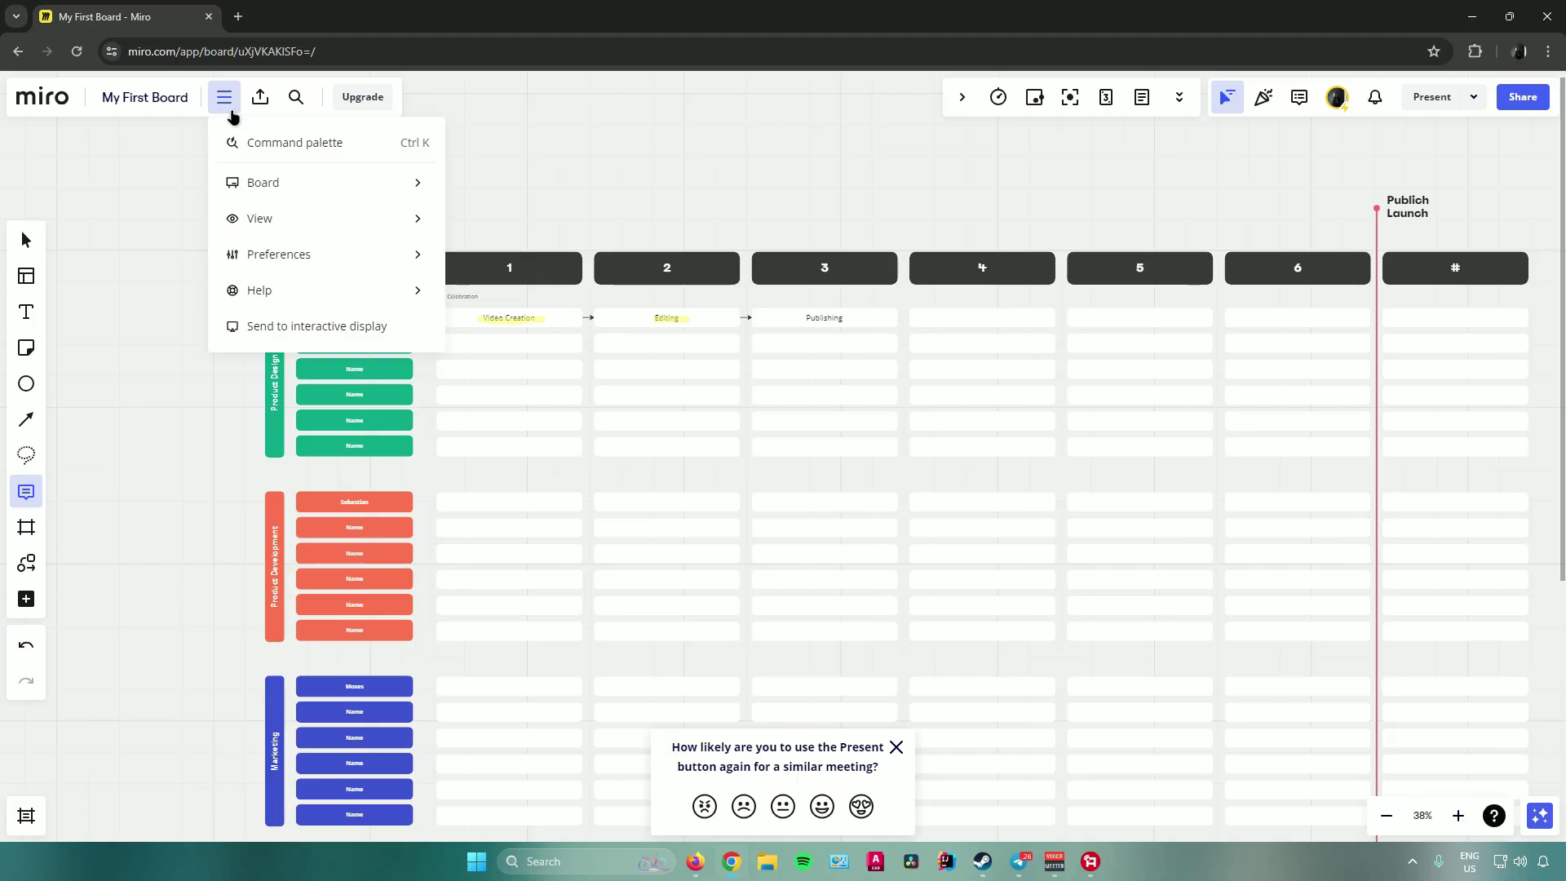
mouse_move(263, 214)
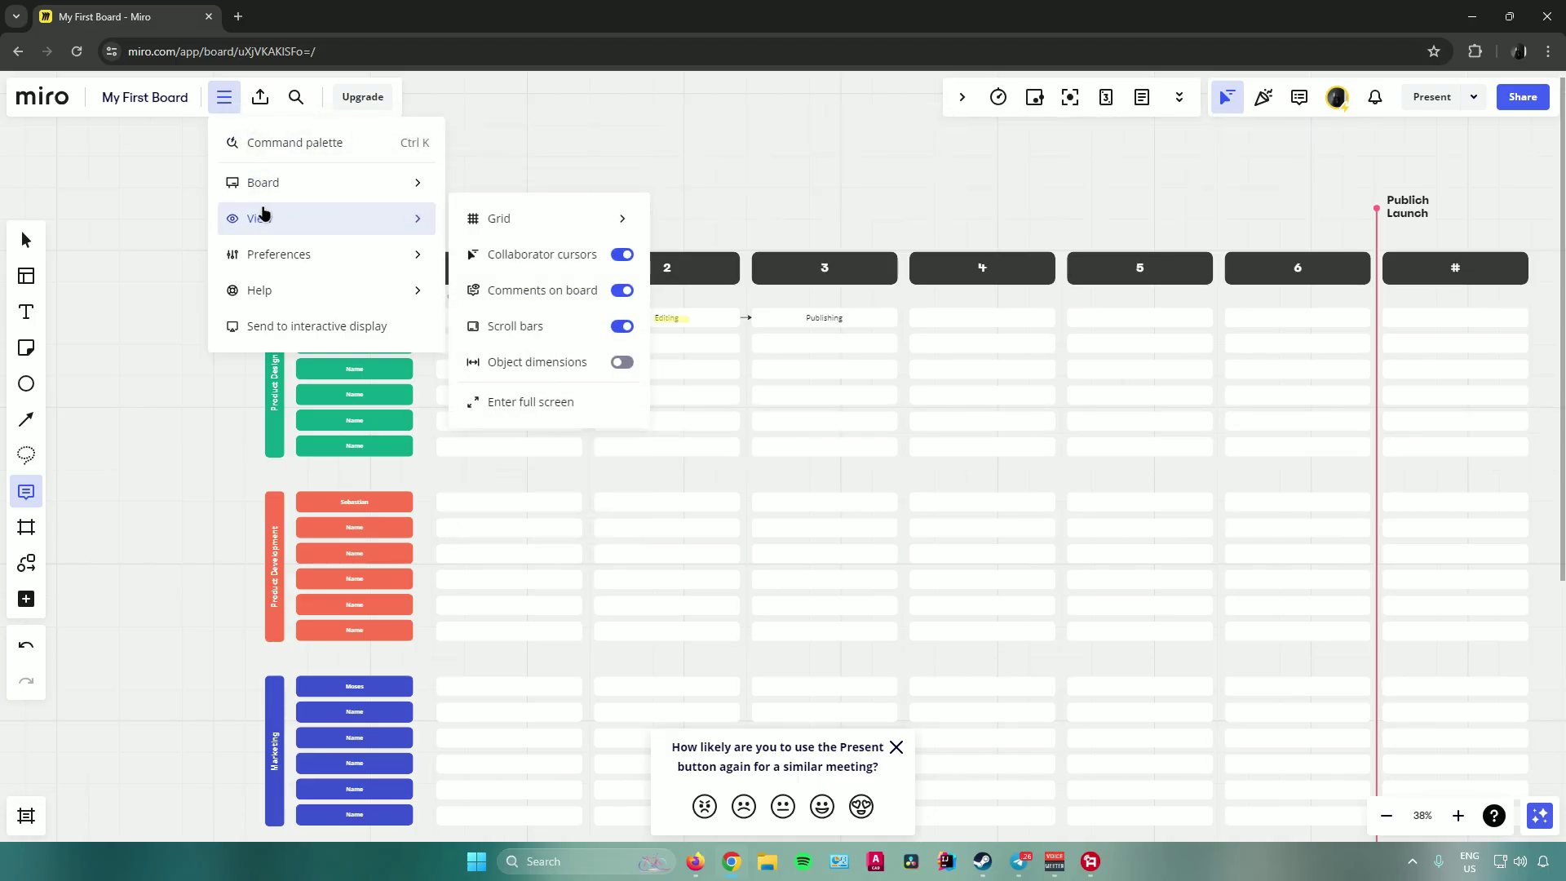
mouse_move(325, 293)
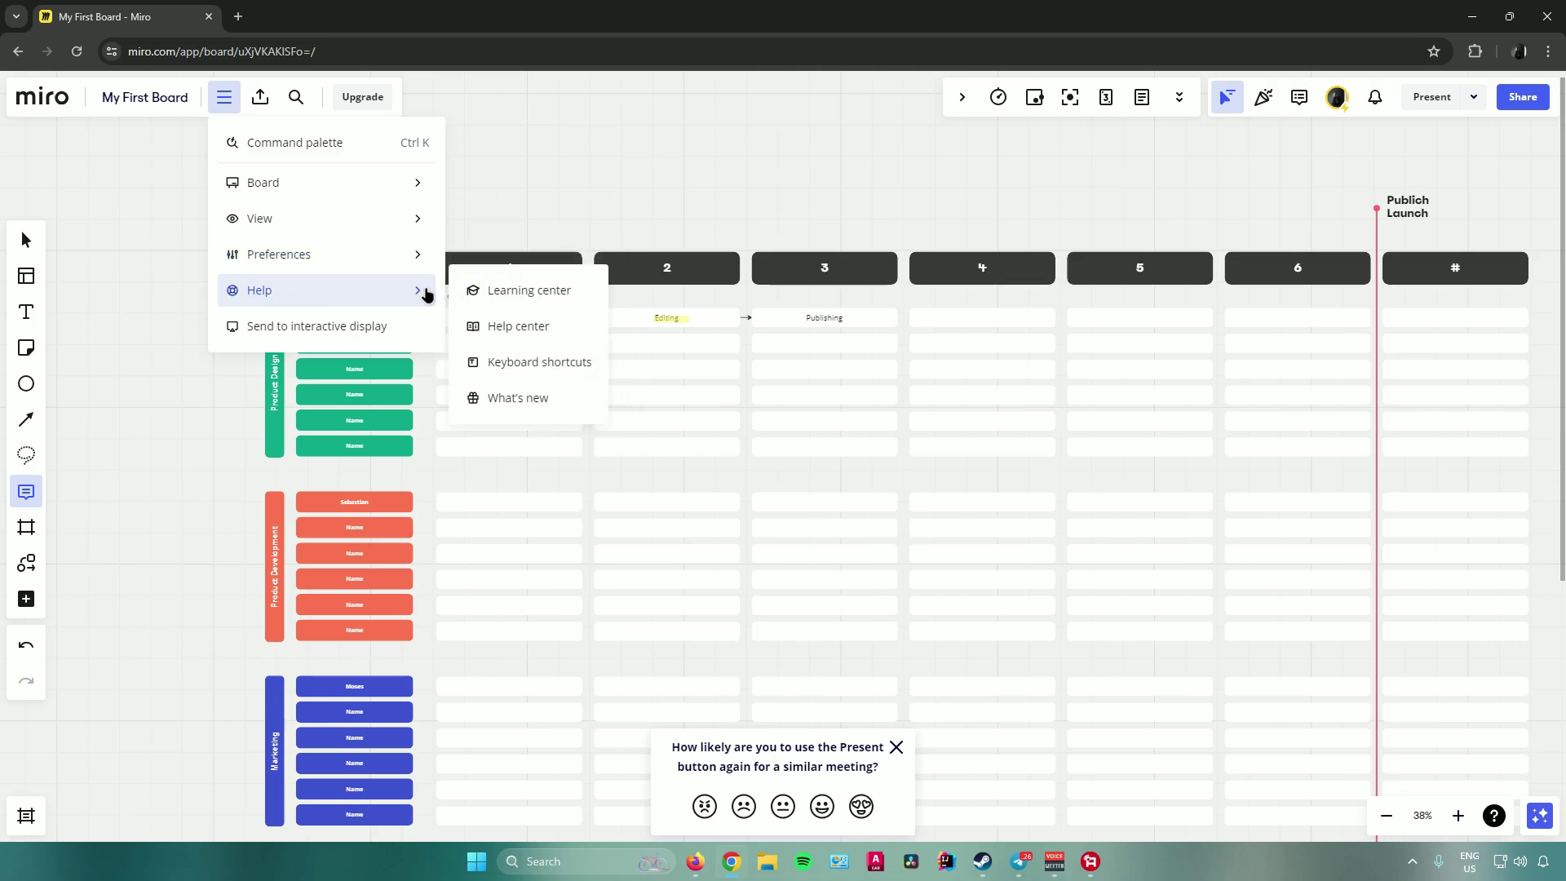
click(260, 98)
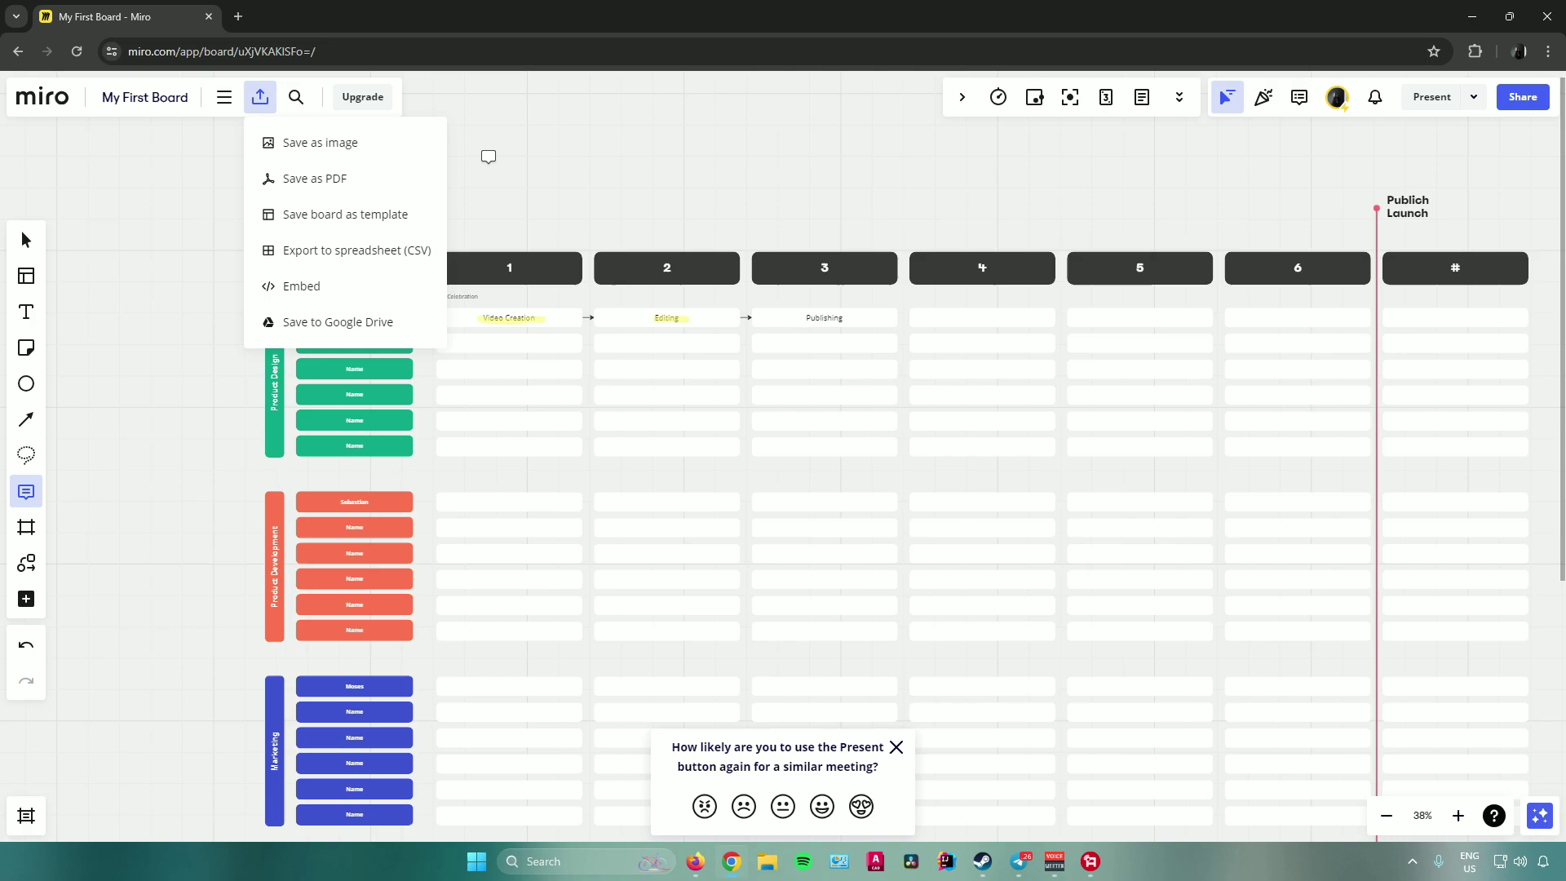
click(517, 158)
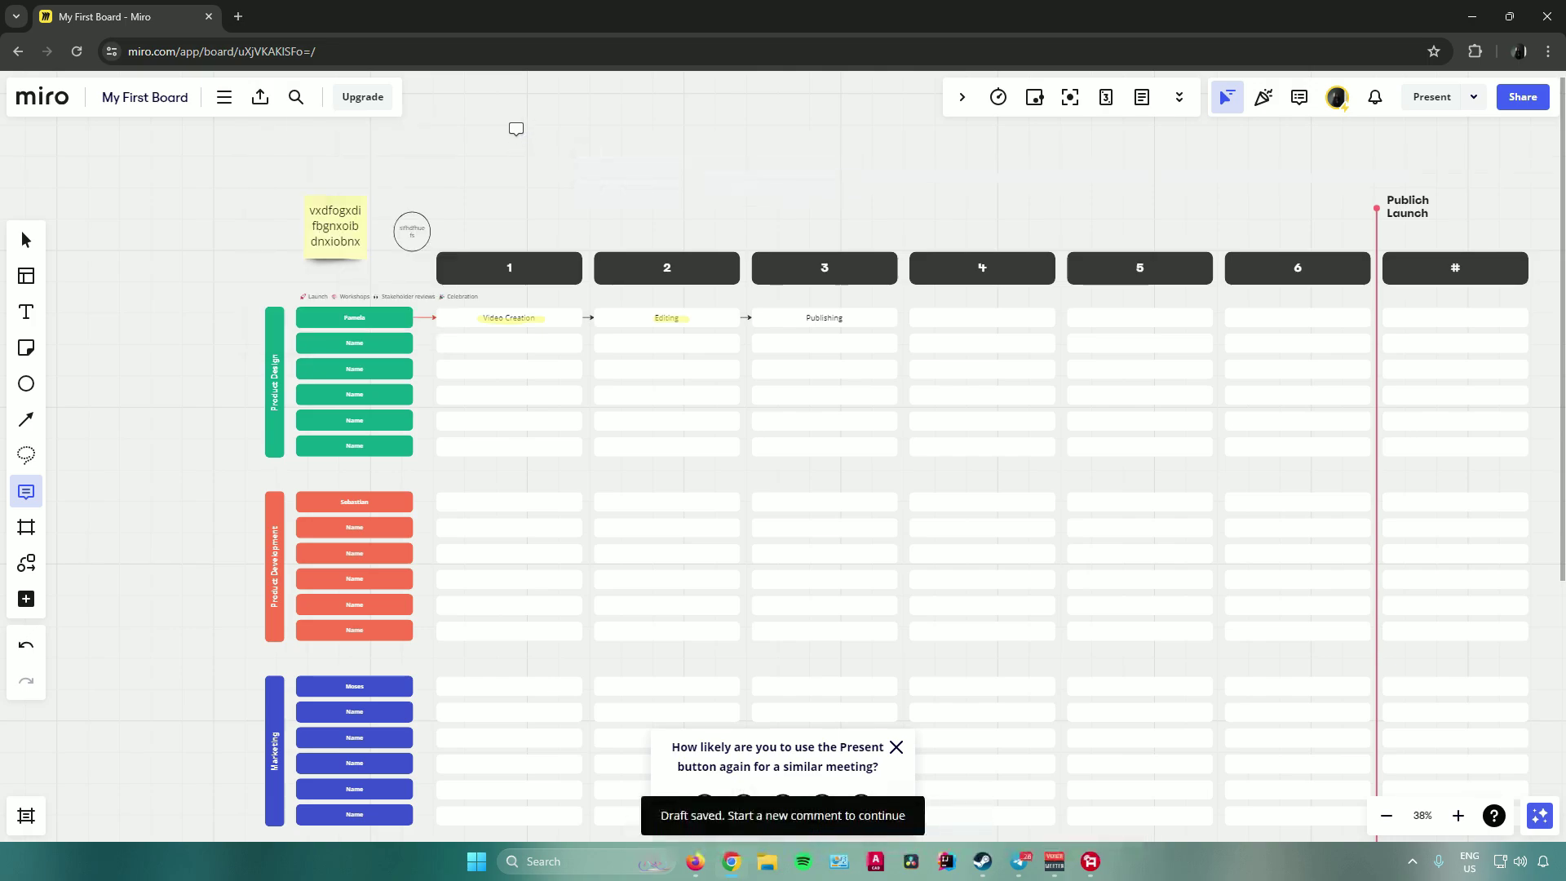